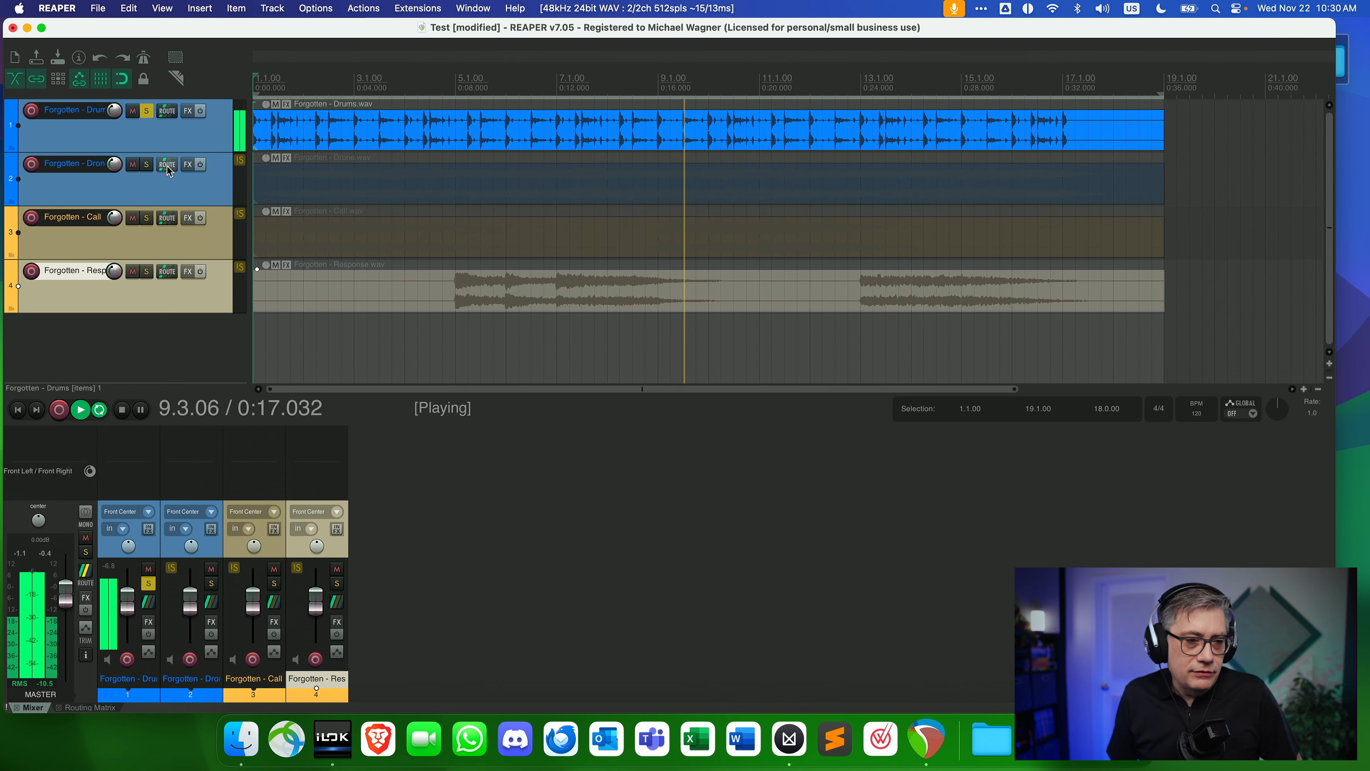
Audition the Drone, Call and Response tracks one after another in solo, ending with no track soloed.
click(146, 164)
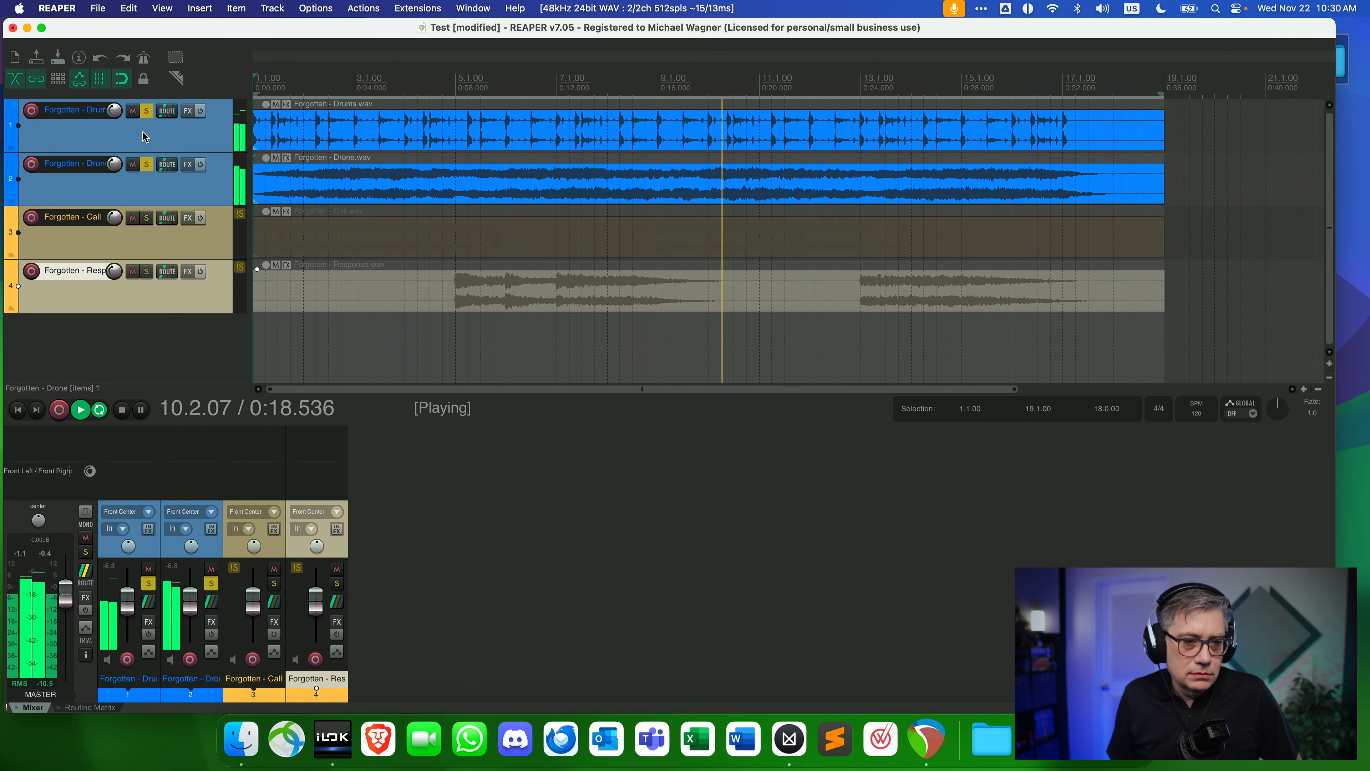
click(146, 110)
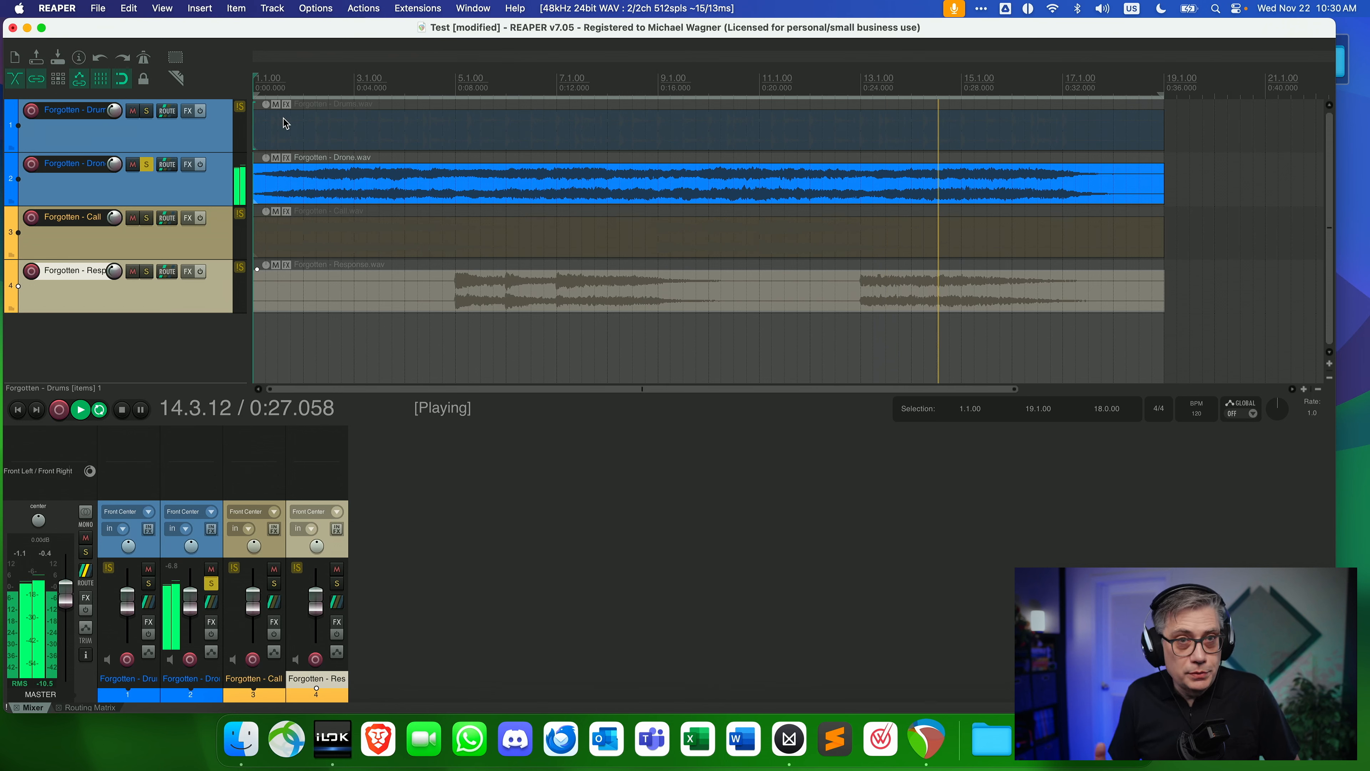
click(147, 165)
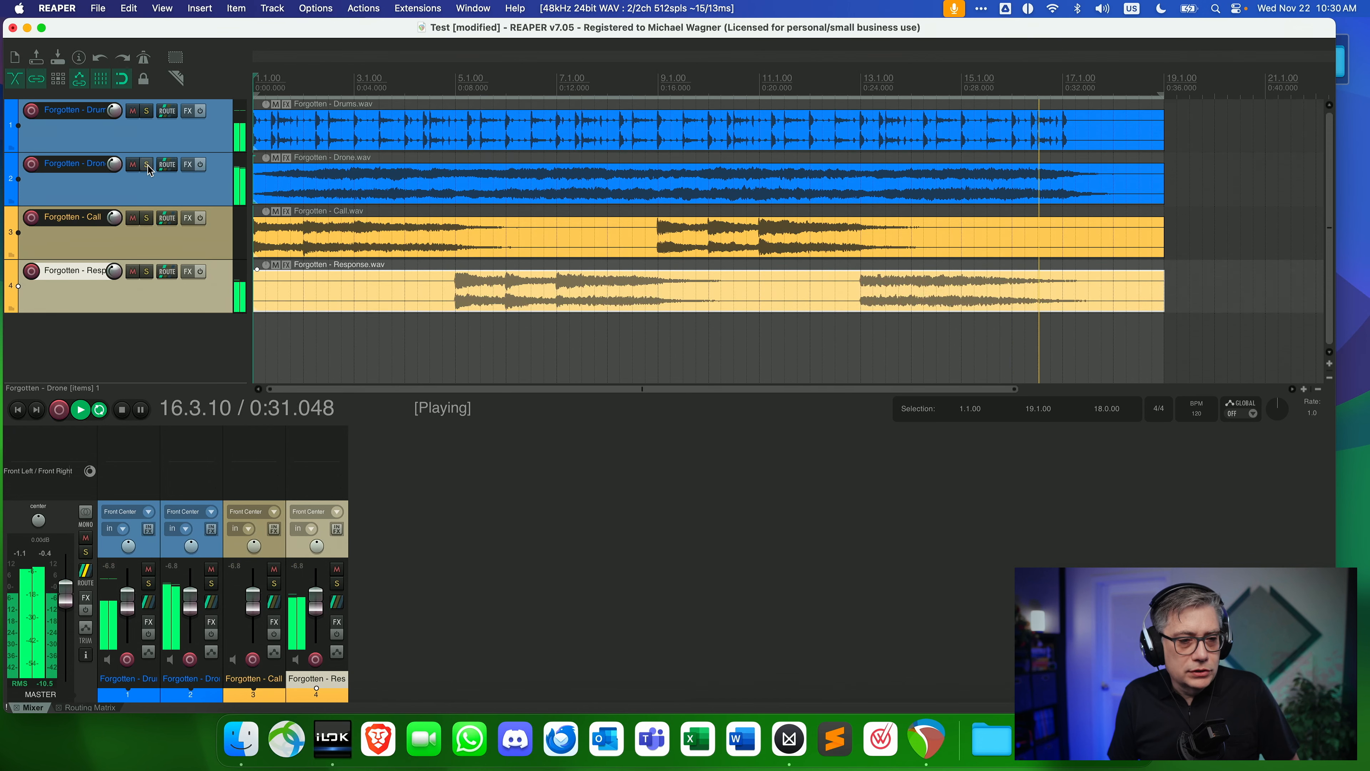
click(146, 218)
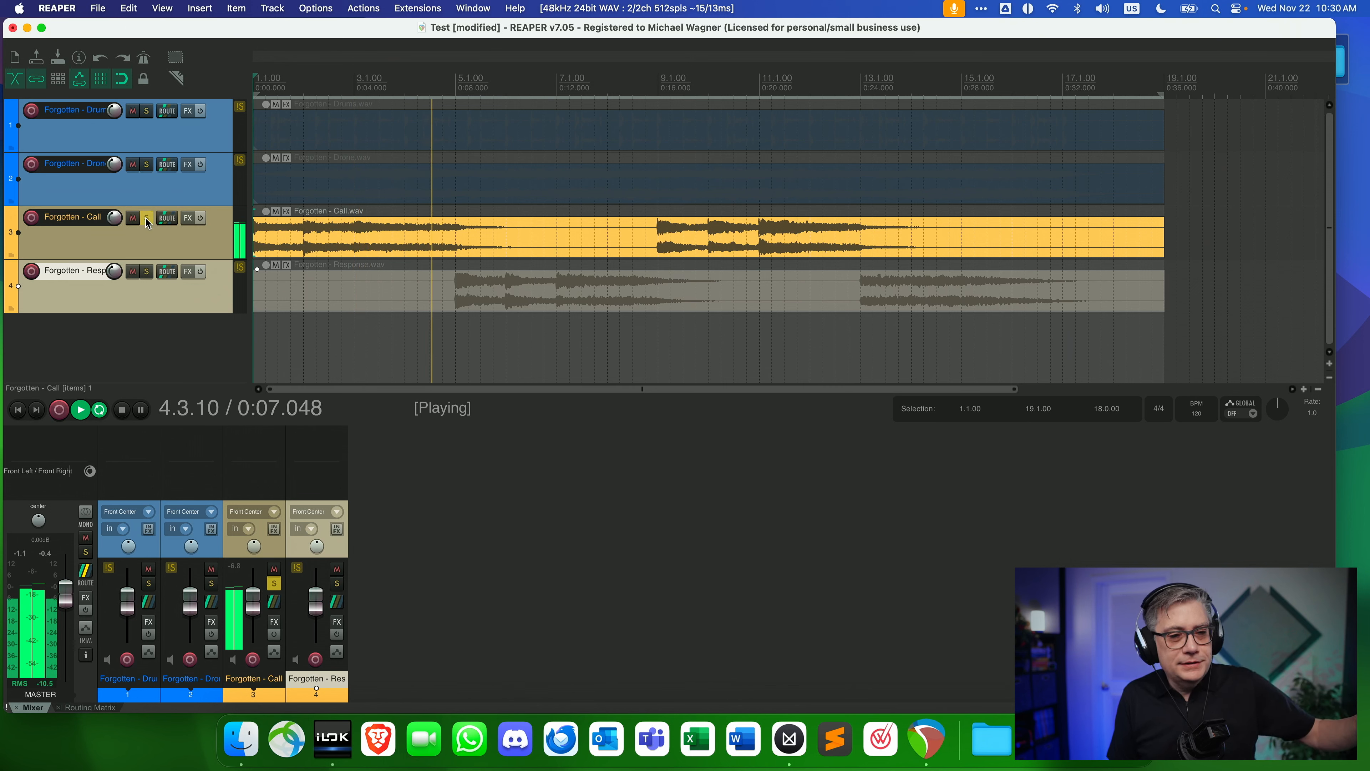
click(147, 218)
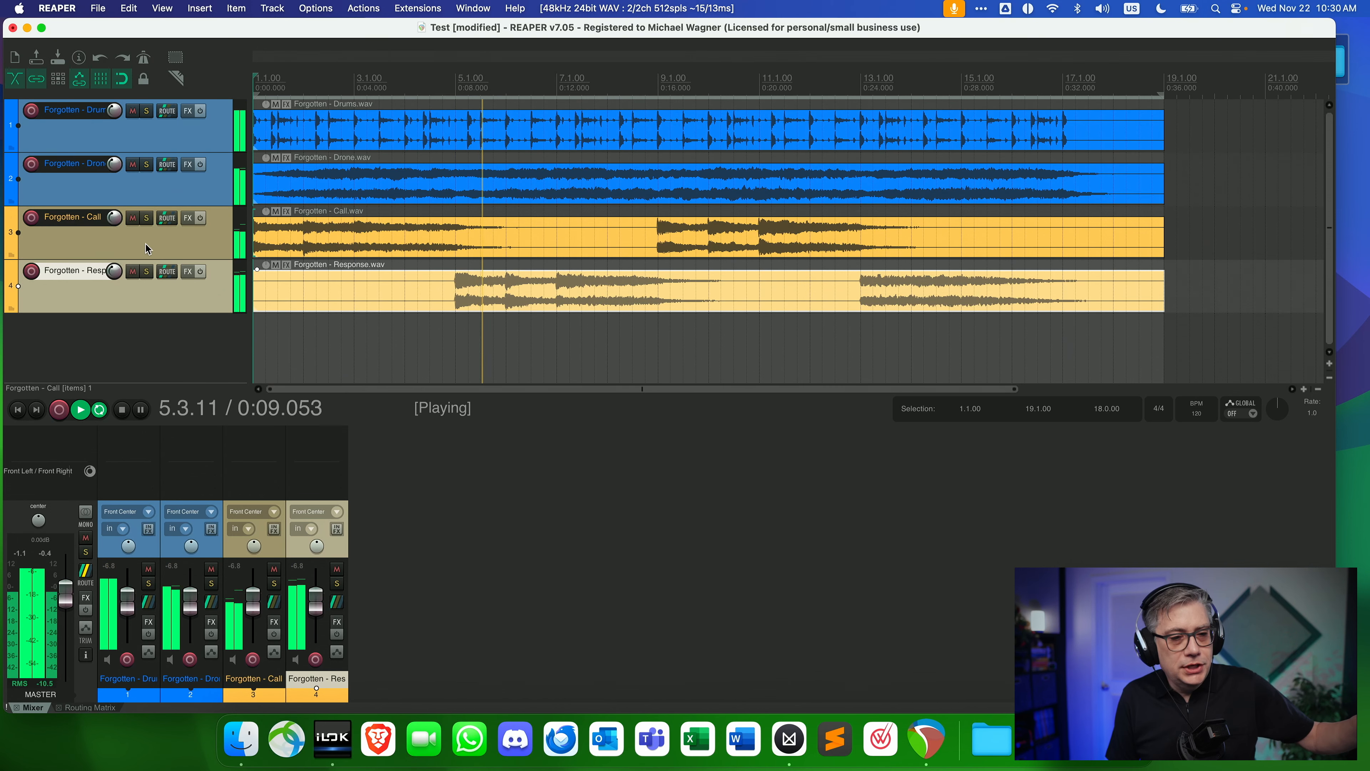
click(149, 271)
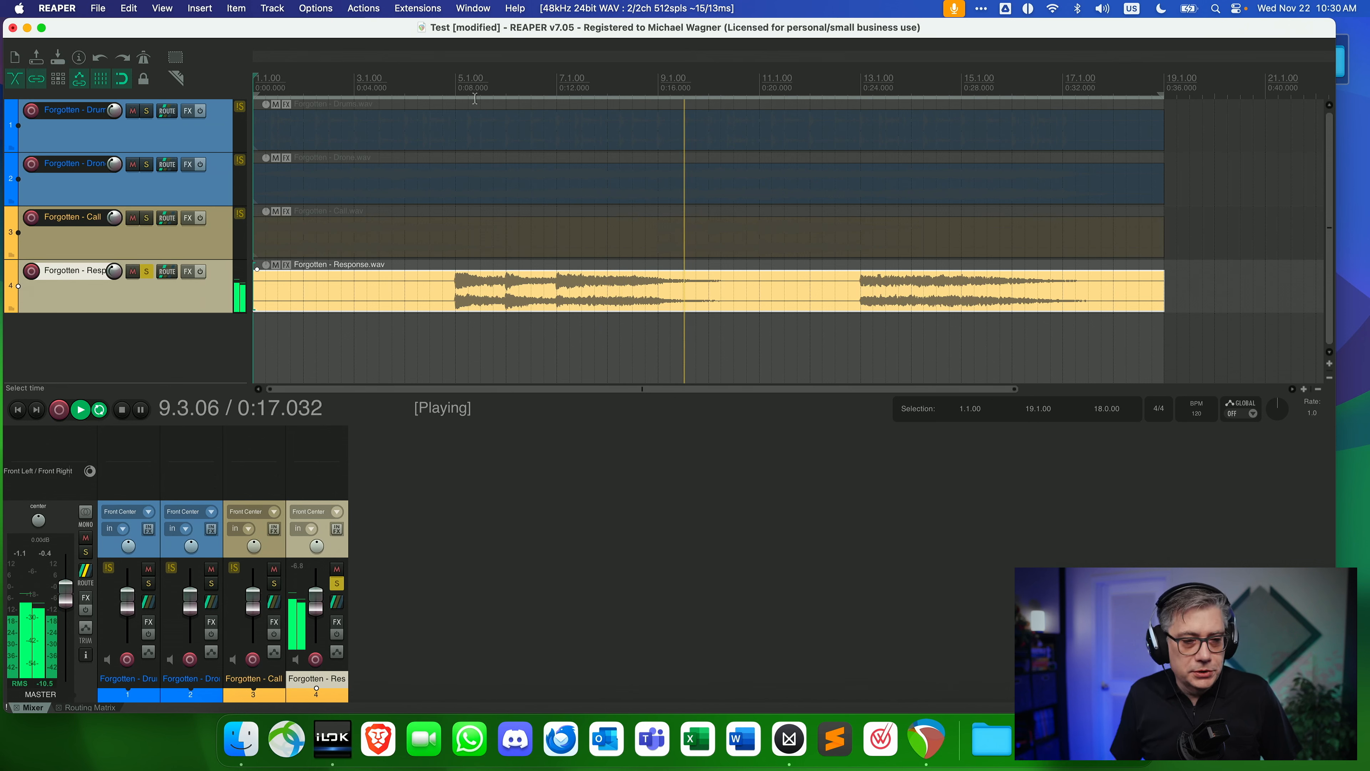
click(147, 271)
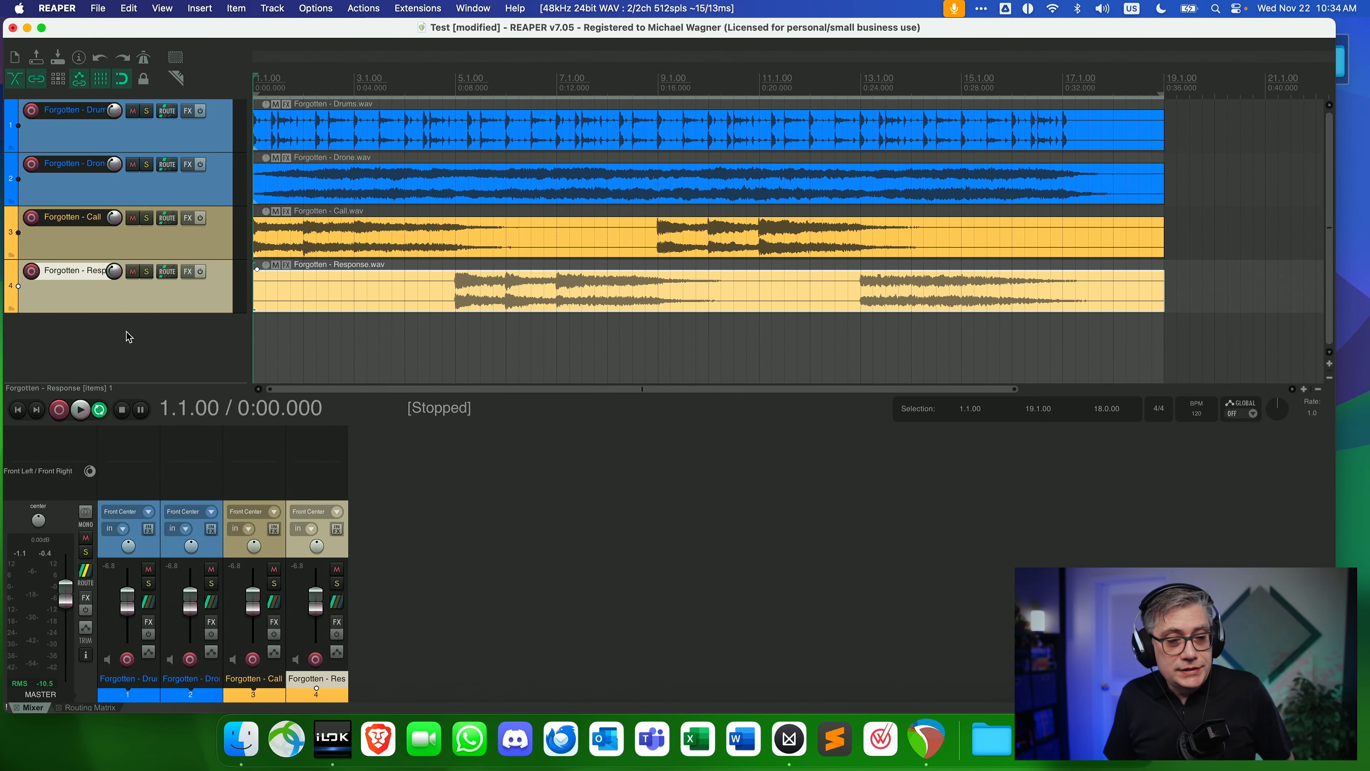
Insert a new track below the Response track and name it MPEG-H Bus.
right_click(126, 333)
right_click(144, 340)
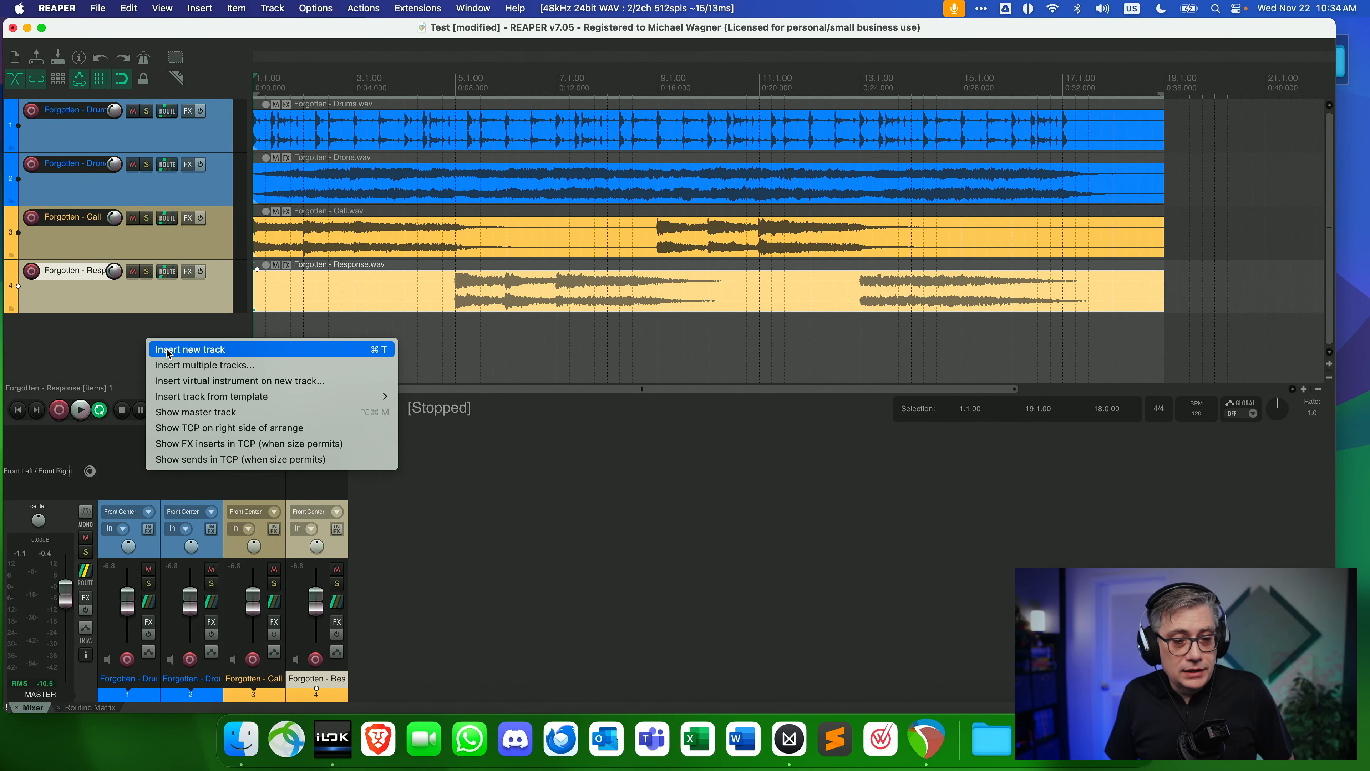
click(183, 349)
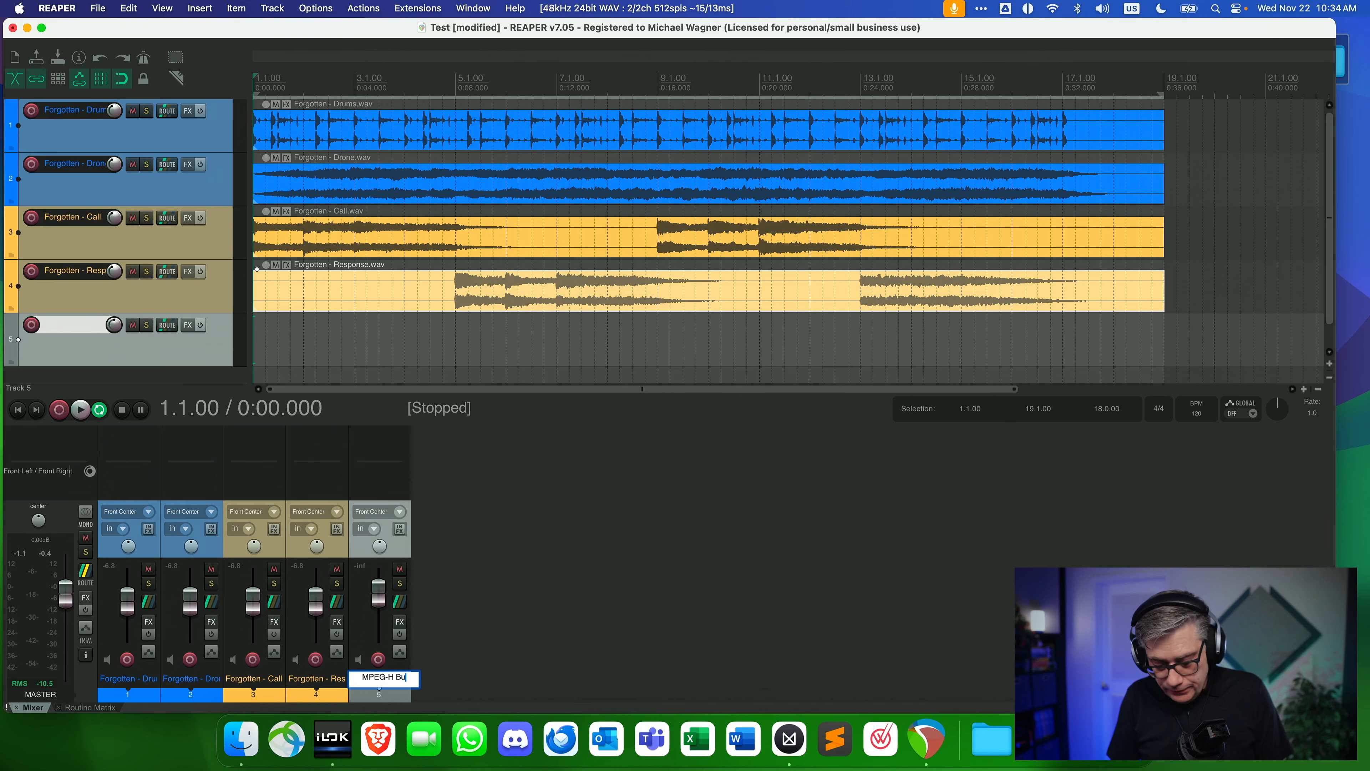
key(Return)
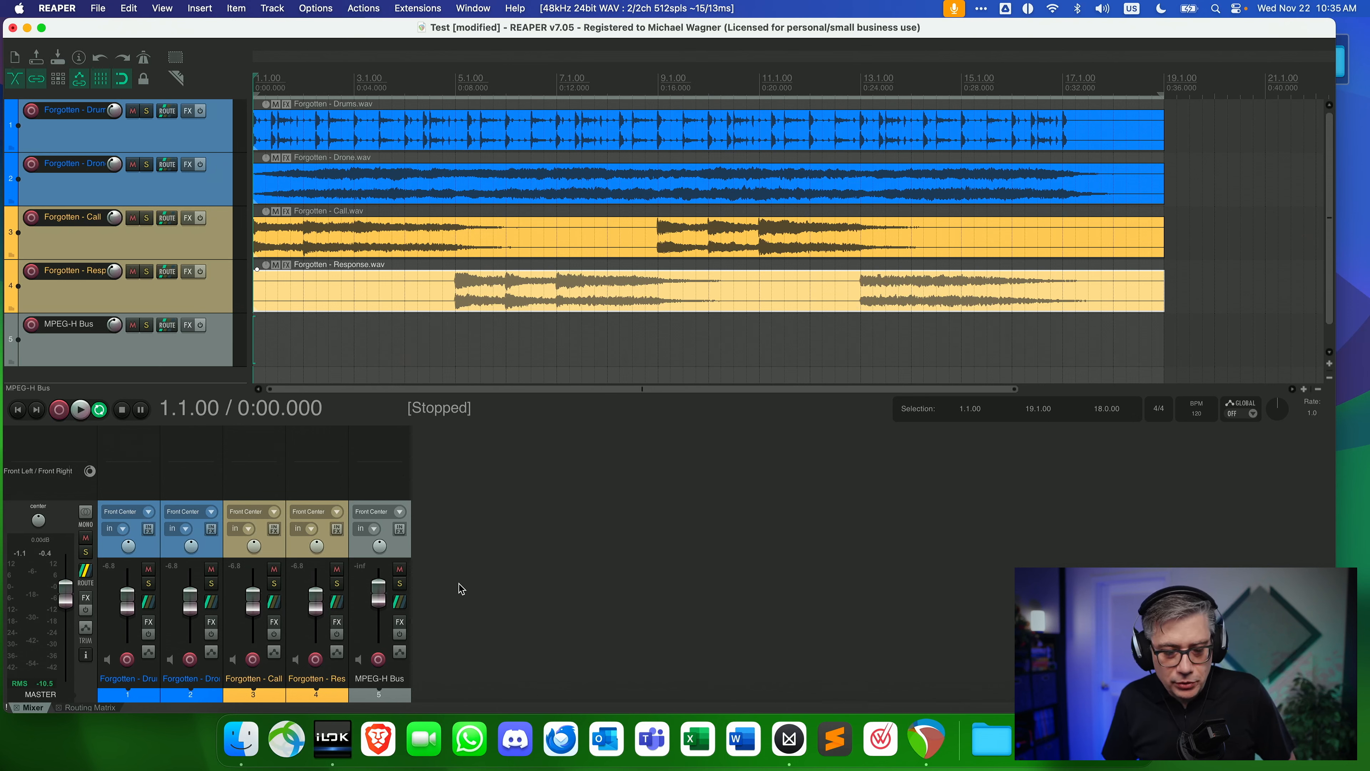
Set the MPEG-H Bus track's channel count to 16 in its routing settings.
click(399, 602)
click(658, 561)
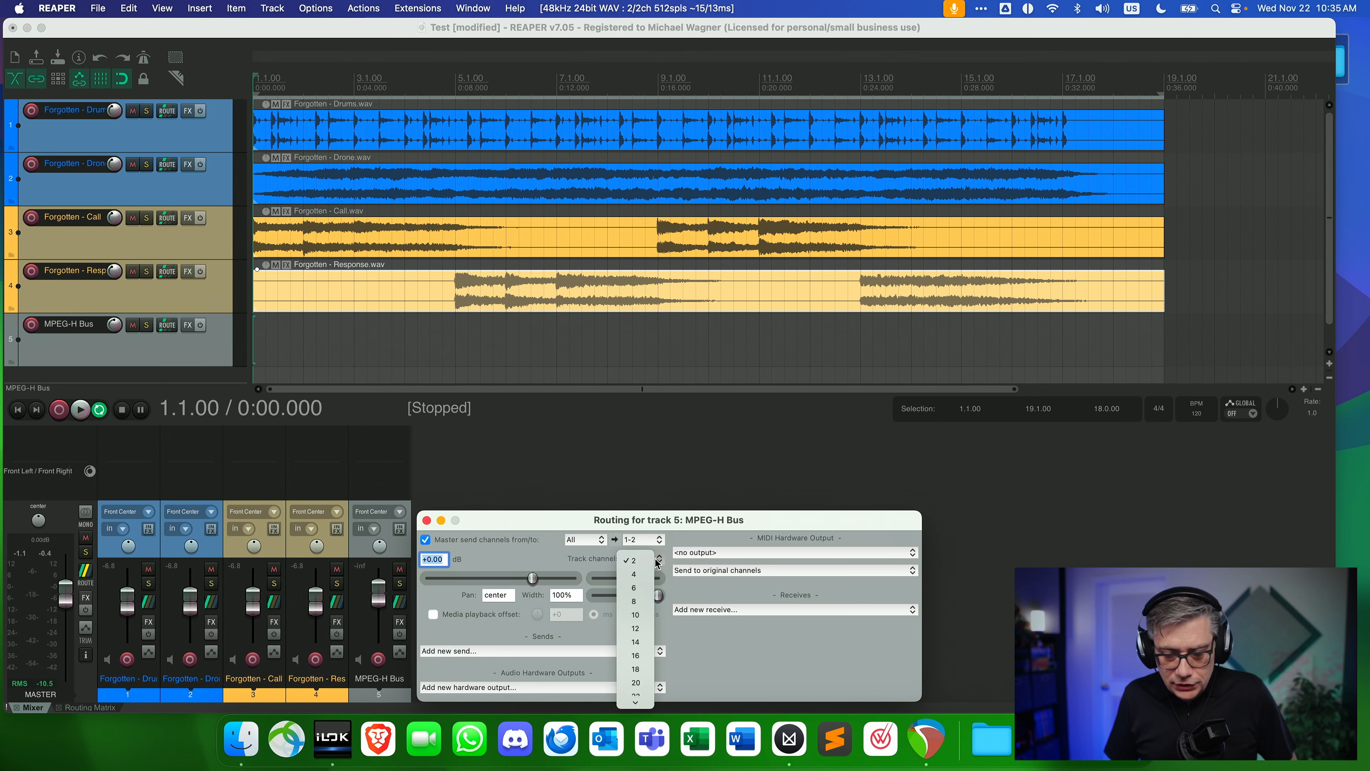
click(639, 655)
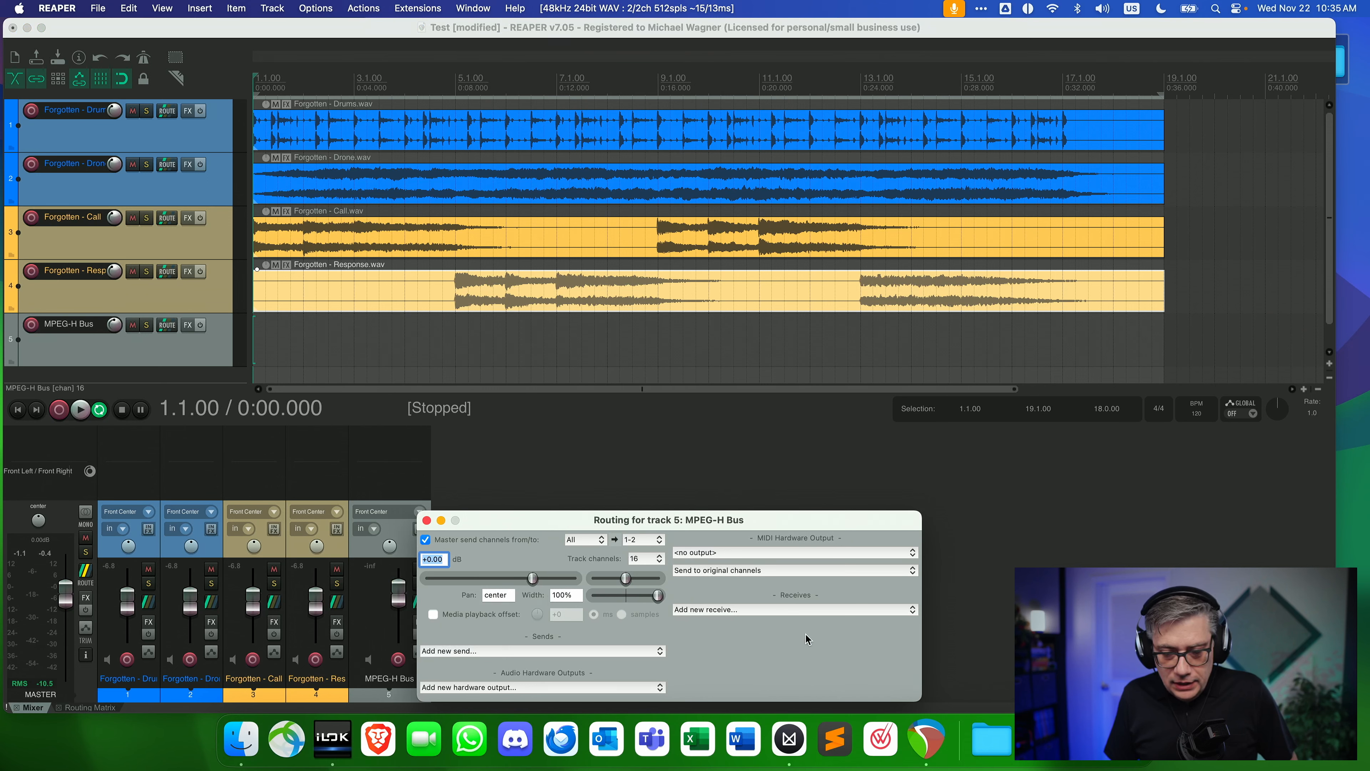
click(426, 521)
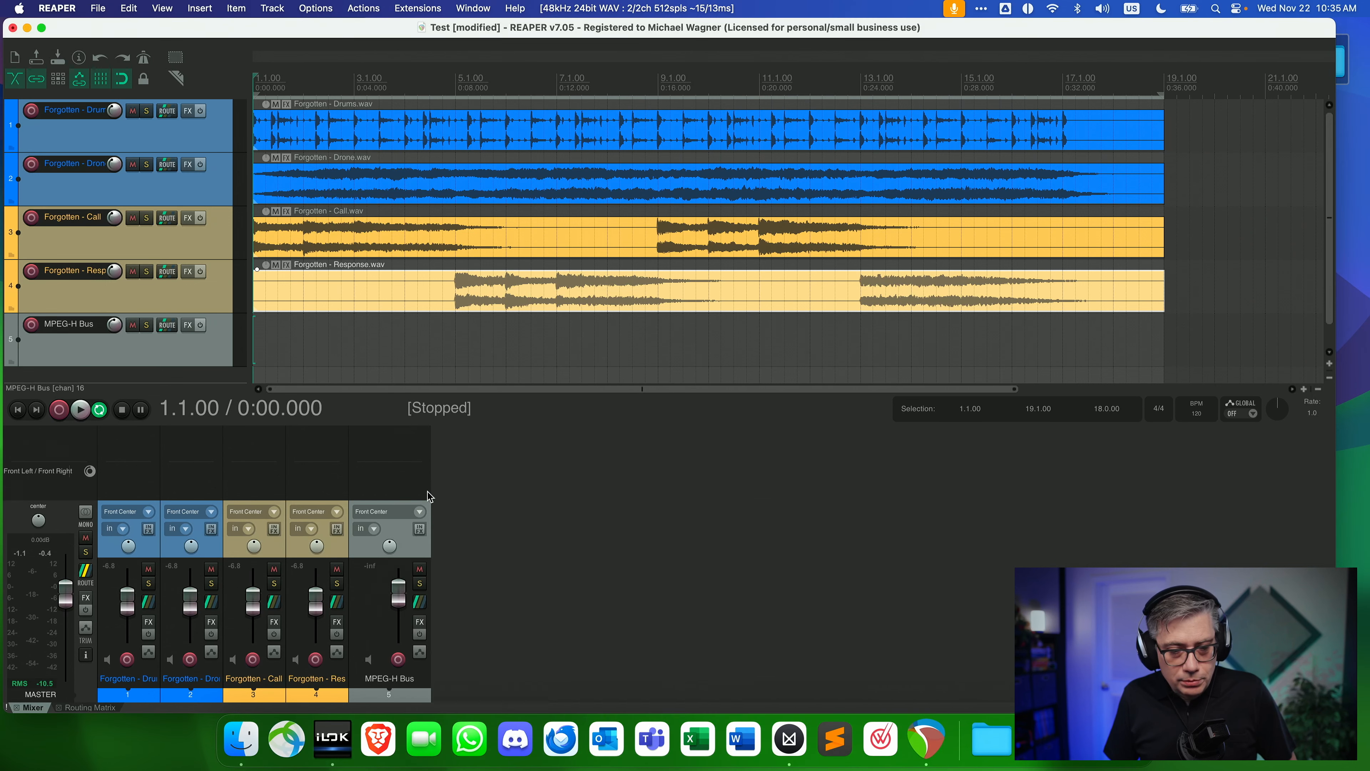
Add the VST3 MPEG-H Authoring Plug-In (Fraunhofer IIS) to the MPEG-H Bus track, filtering the effects by "mpeg".
double_click(424, 435)
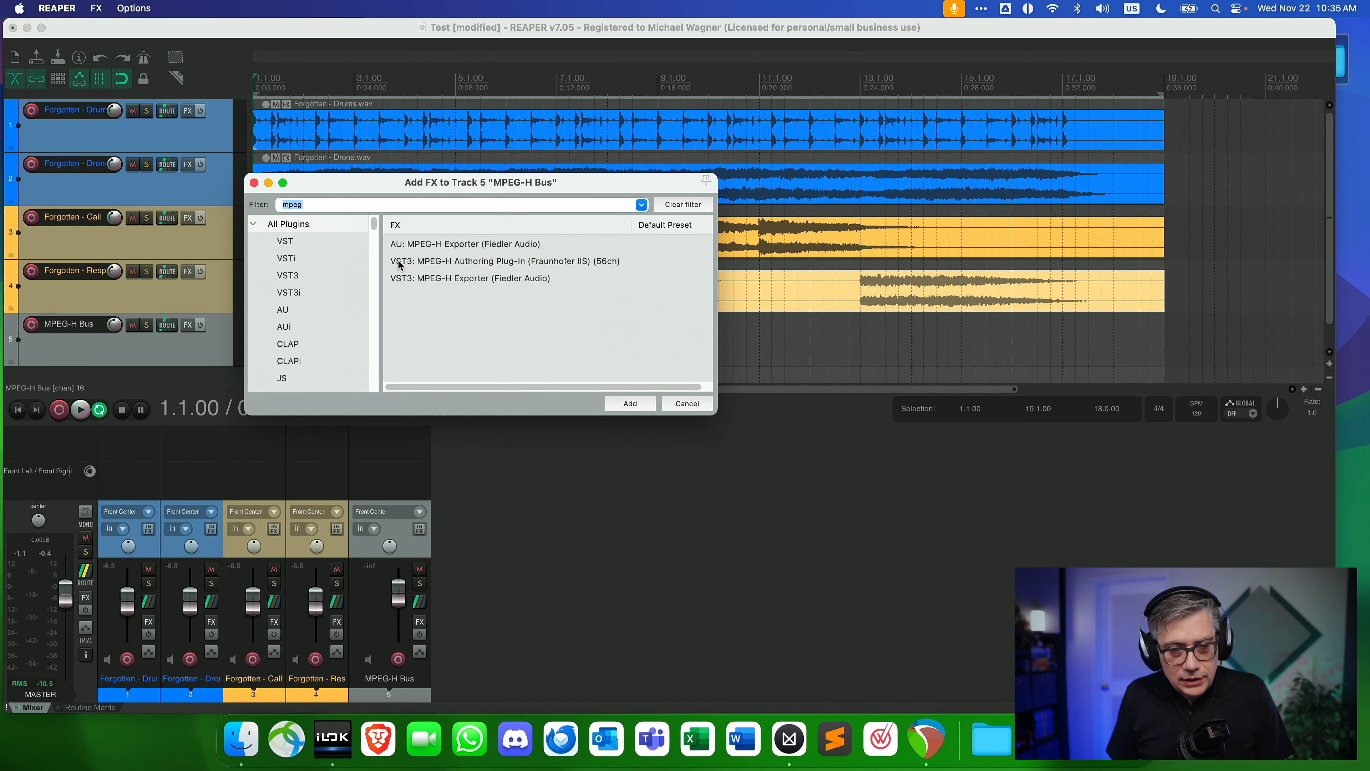
click(477, 262)
click(629, 404)
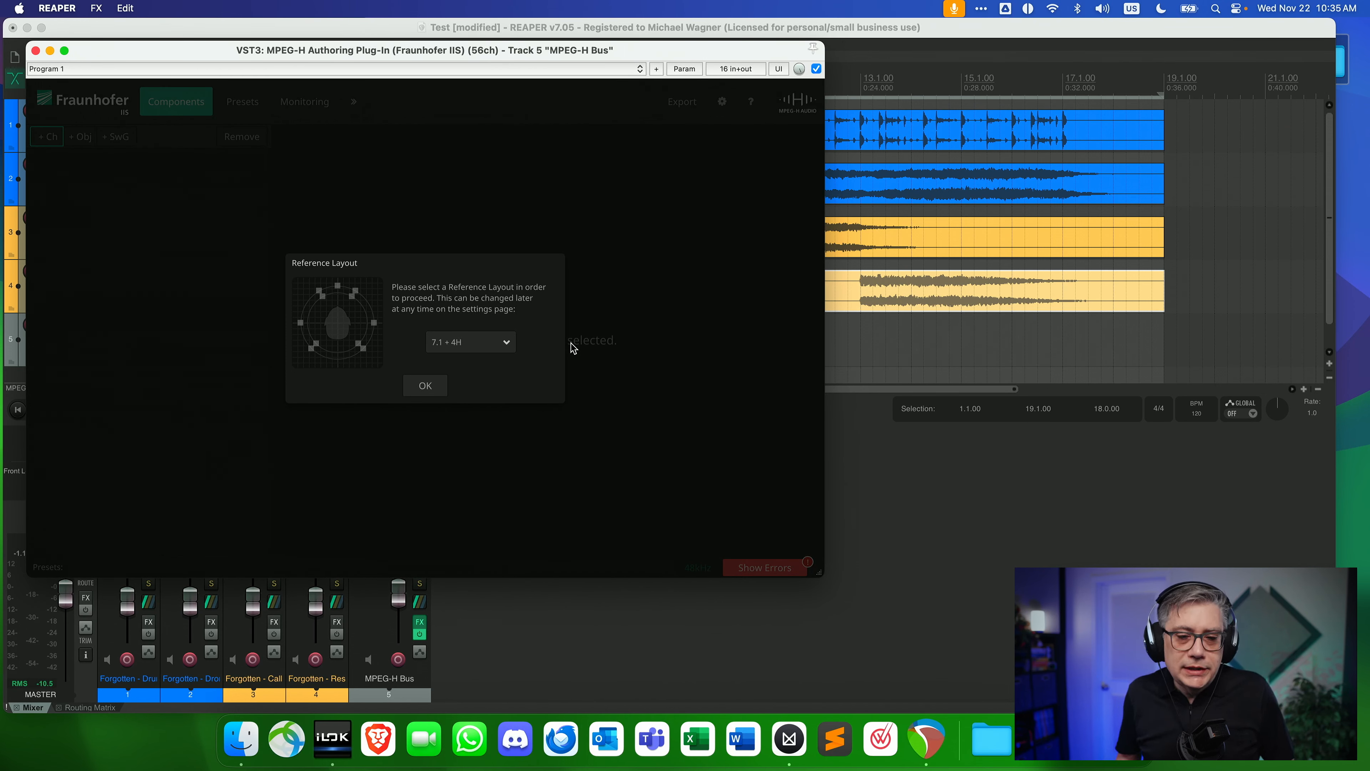
Set the authoring plug-in's reference layout to 5.1 + 4H.
click(494, 347)
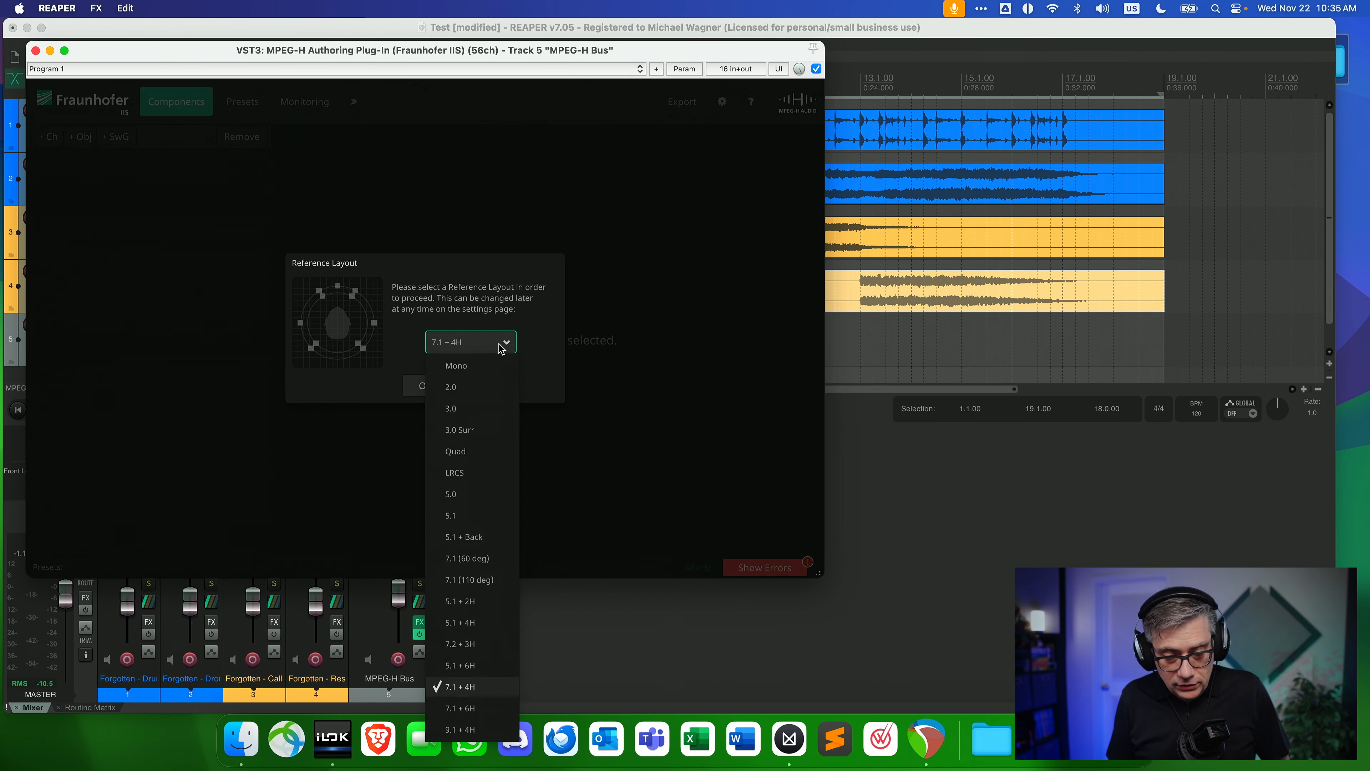
click(463, 623)
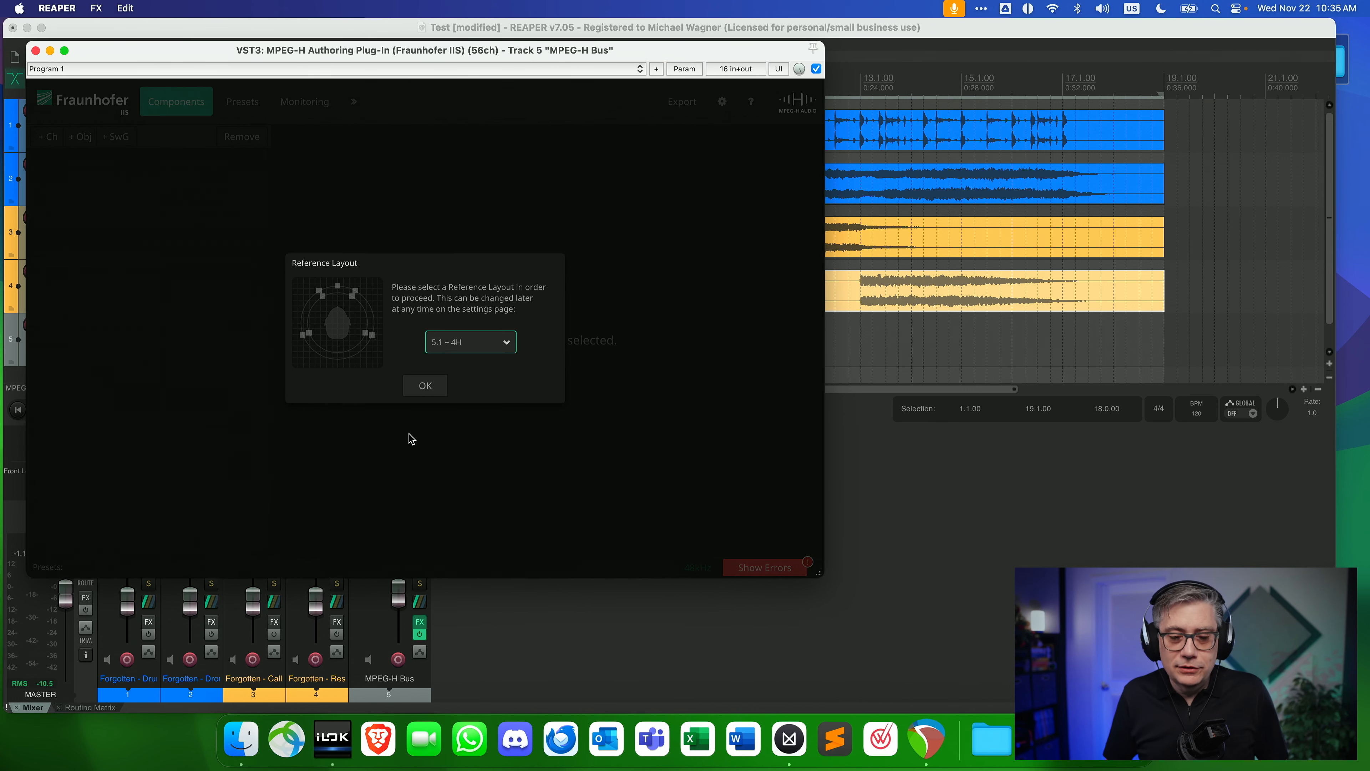
click(426, 387)
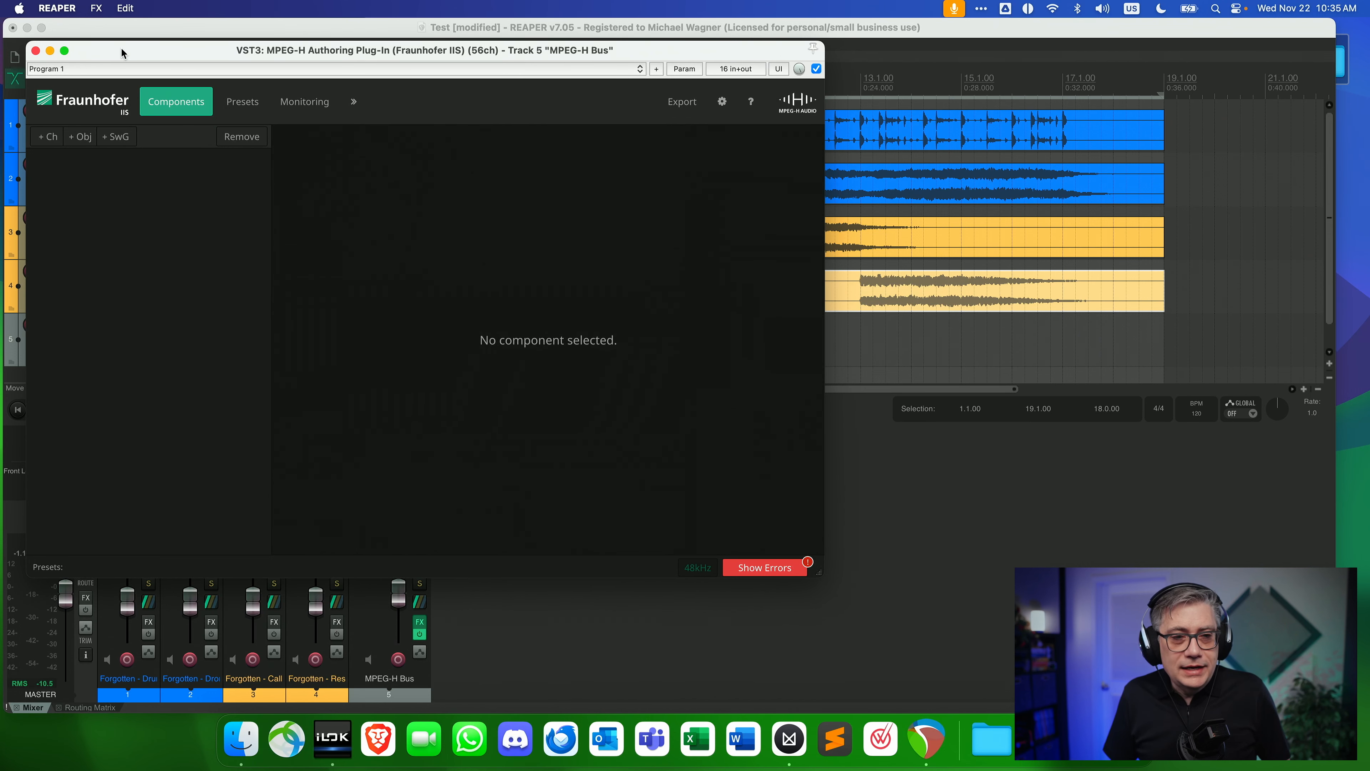
Add a channel component described as Bed with the 5.1 + 4H speaker layout.
drag(122, 52, 232, 103)
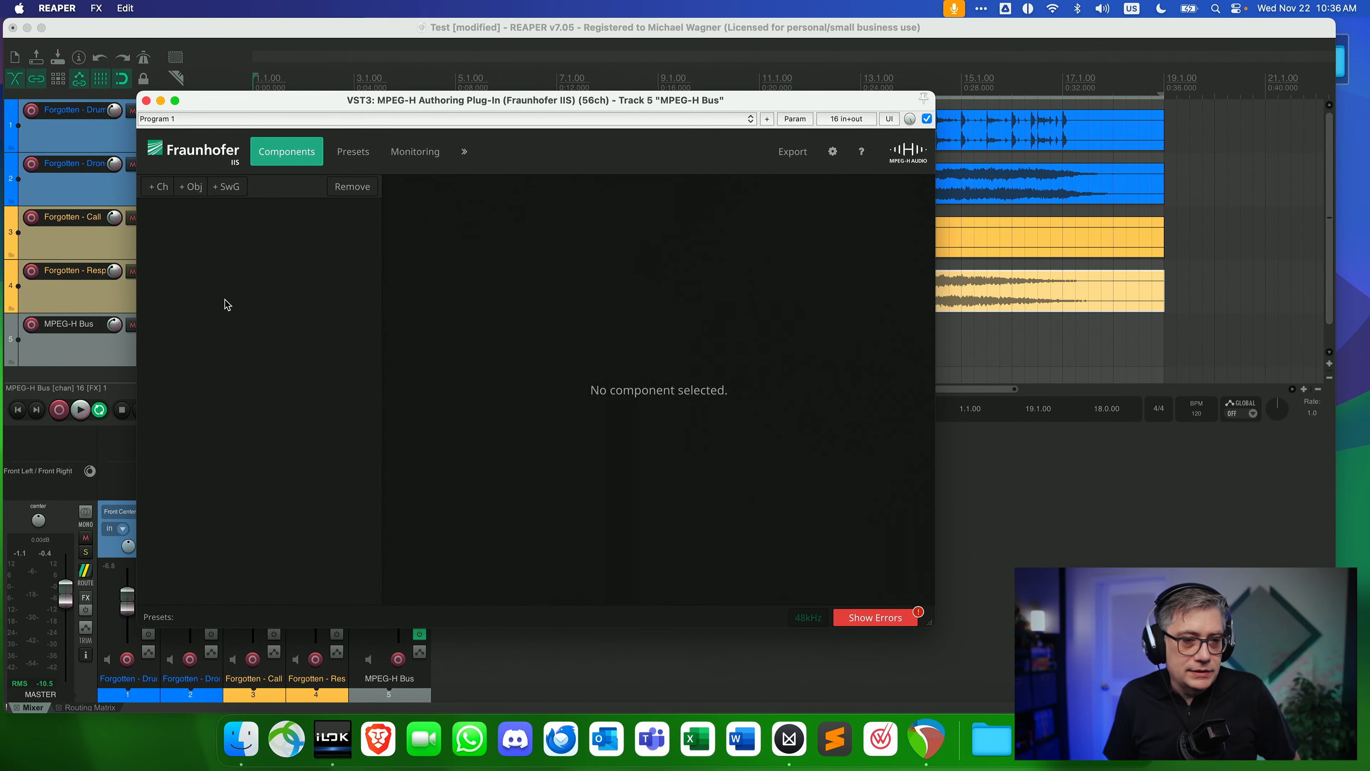
click(159, 188)
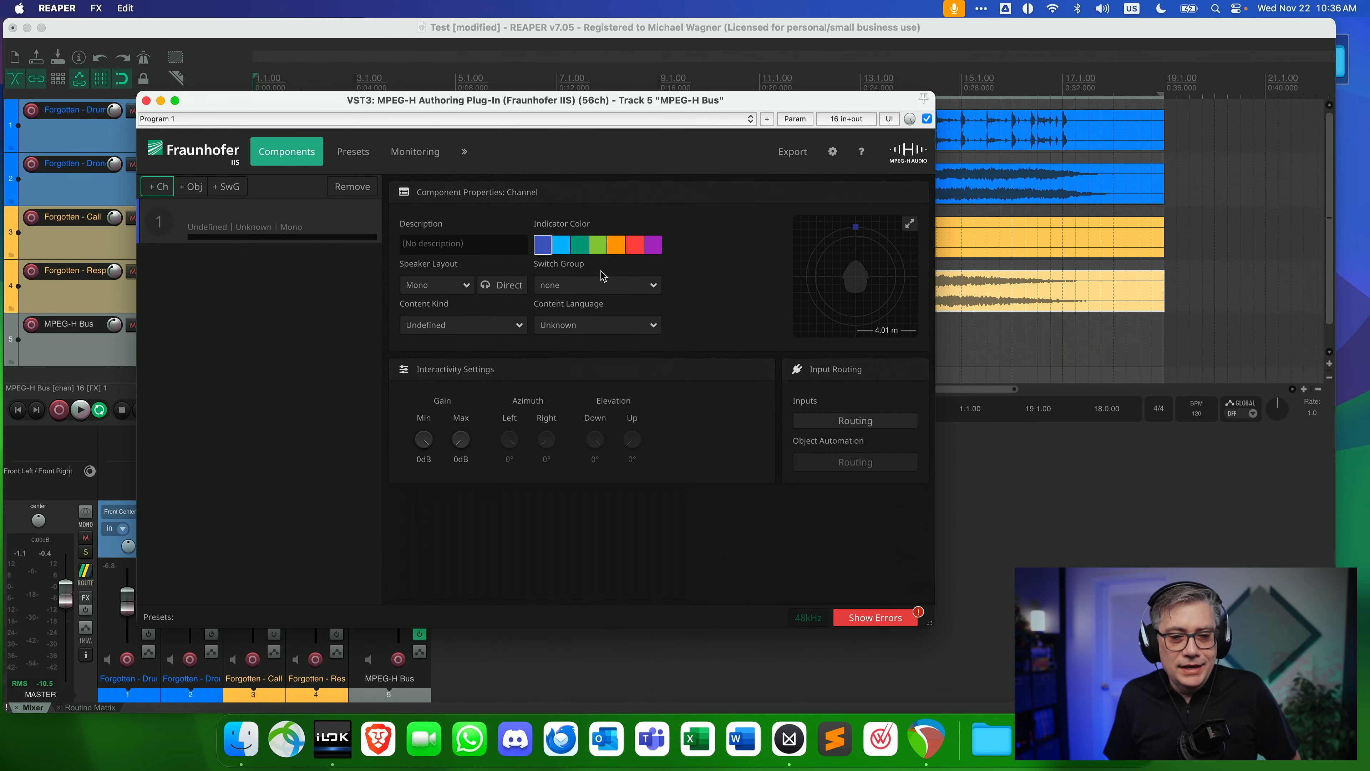
click(454, 244)
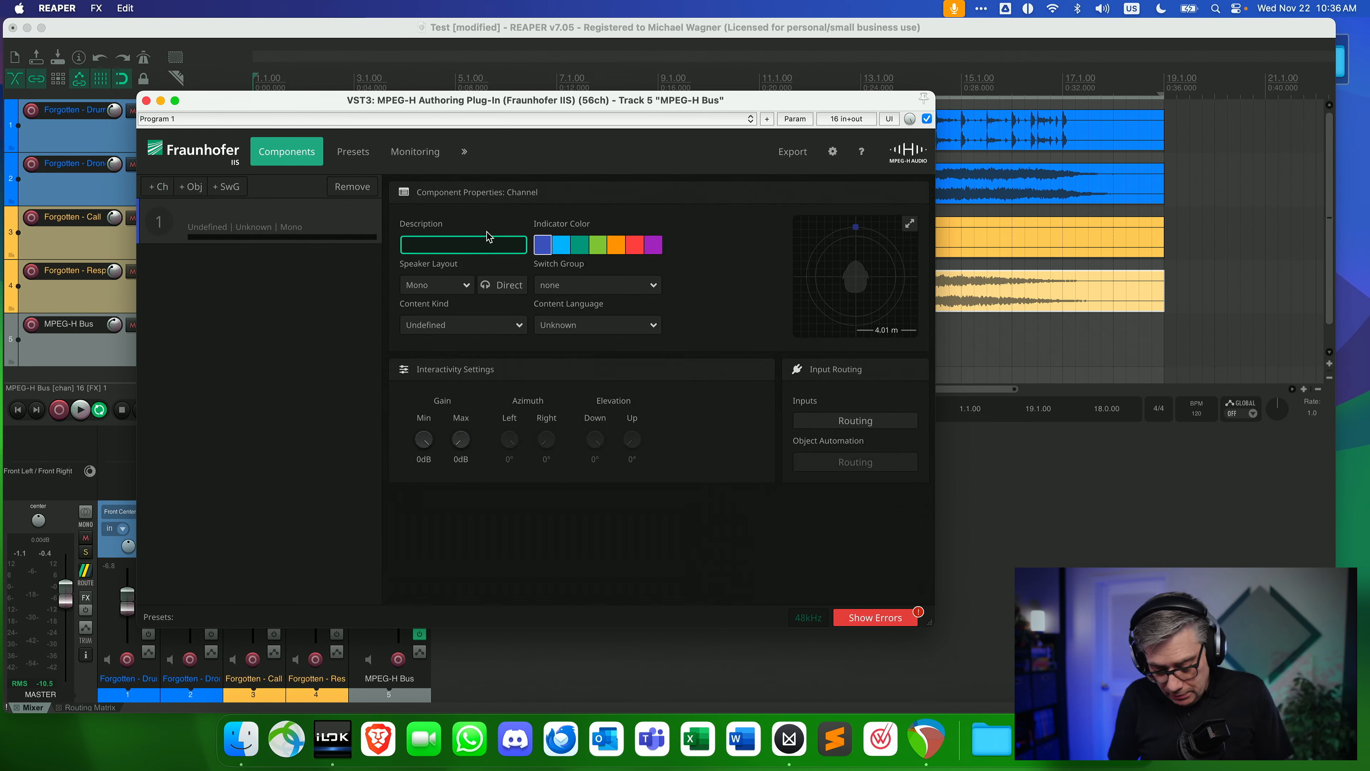
click(305, 322)
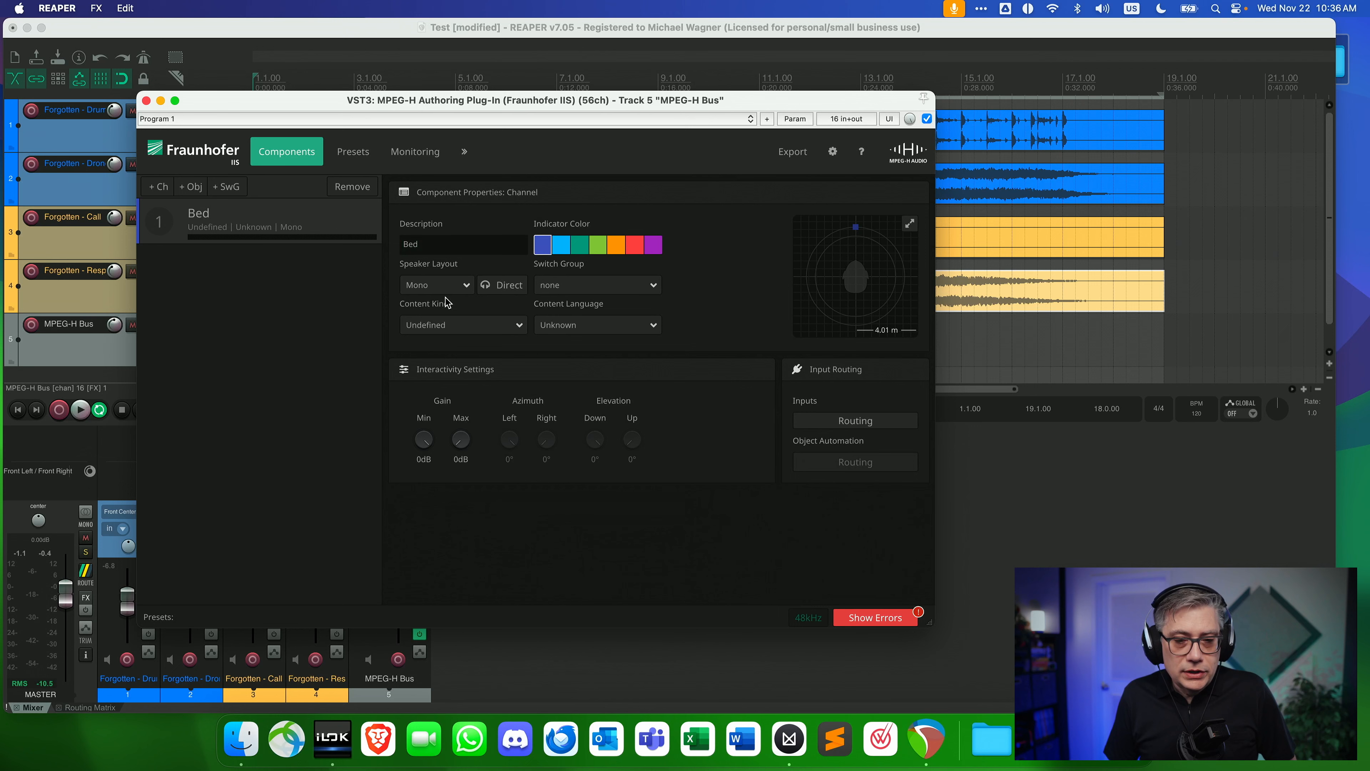
click(465, 287)
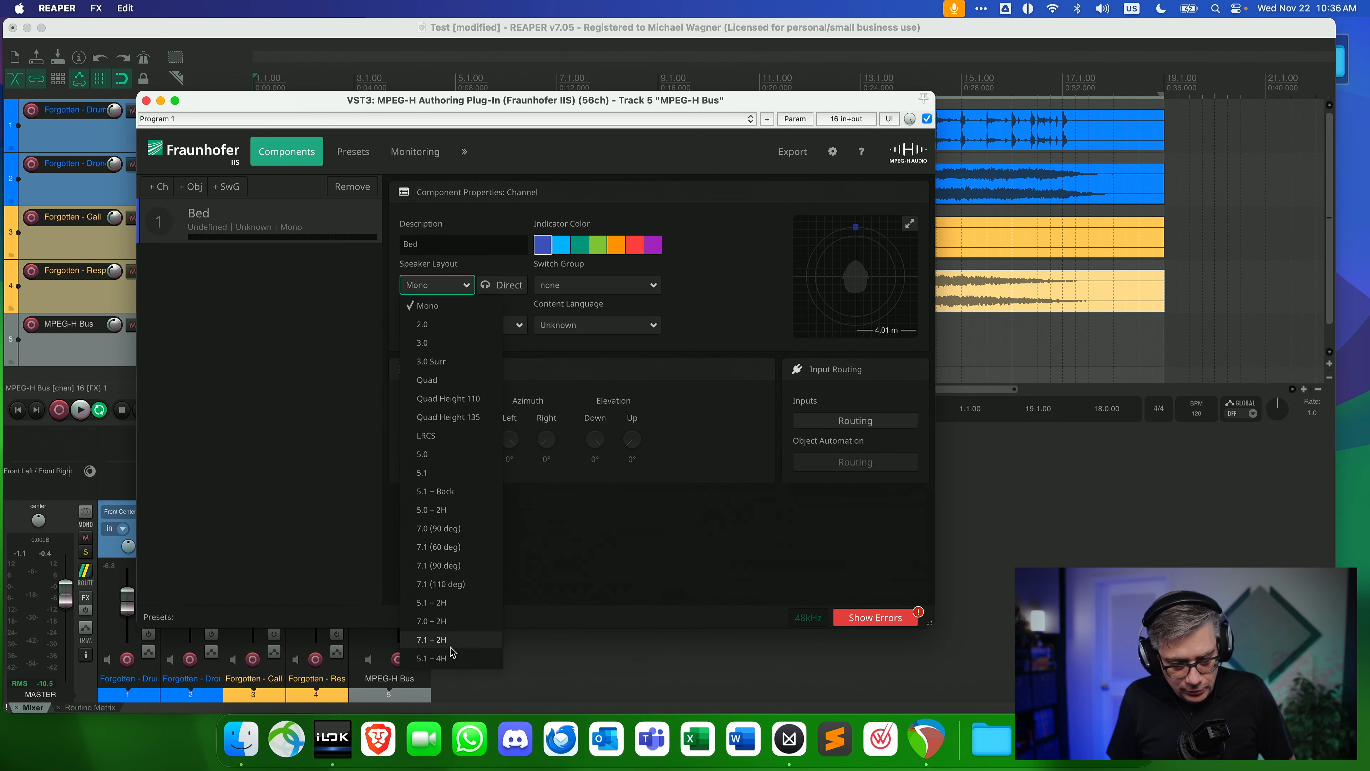
click(442, 658)
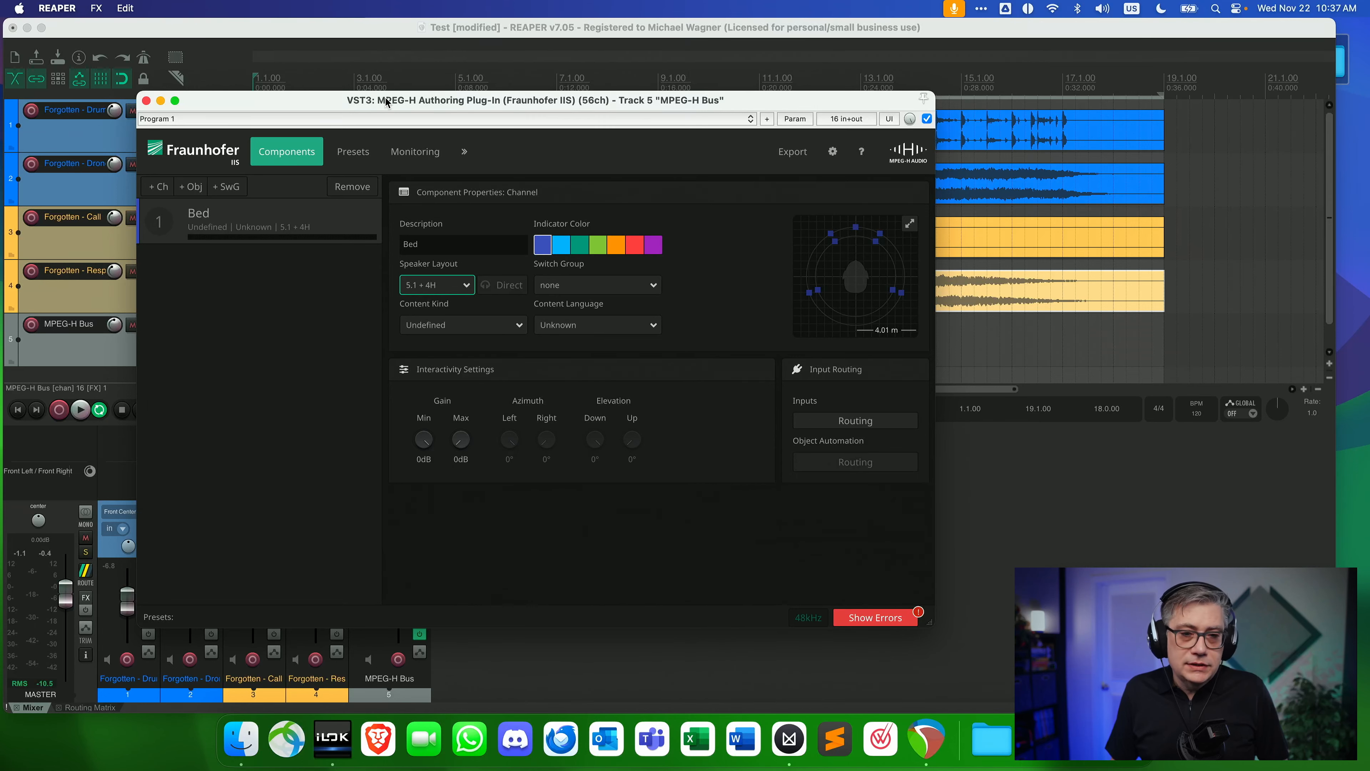
Add a dynamic object component described as Call with an object count of 2.
drag(322, 97, 520, 102)
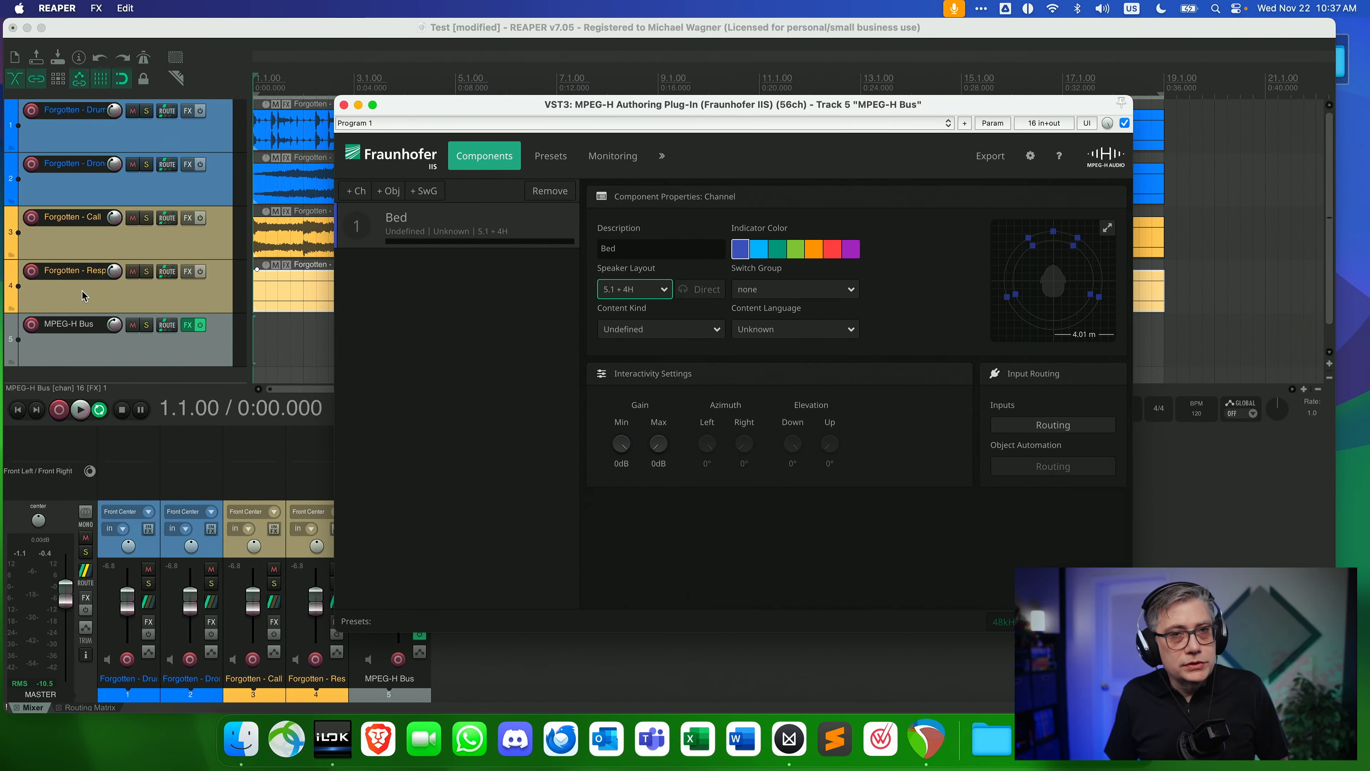
drag(478, 107, 411, 99)
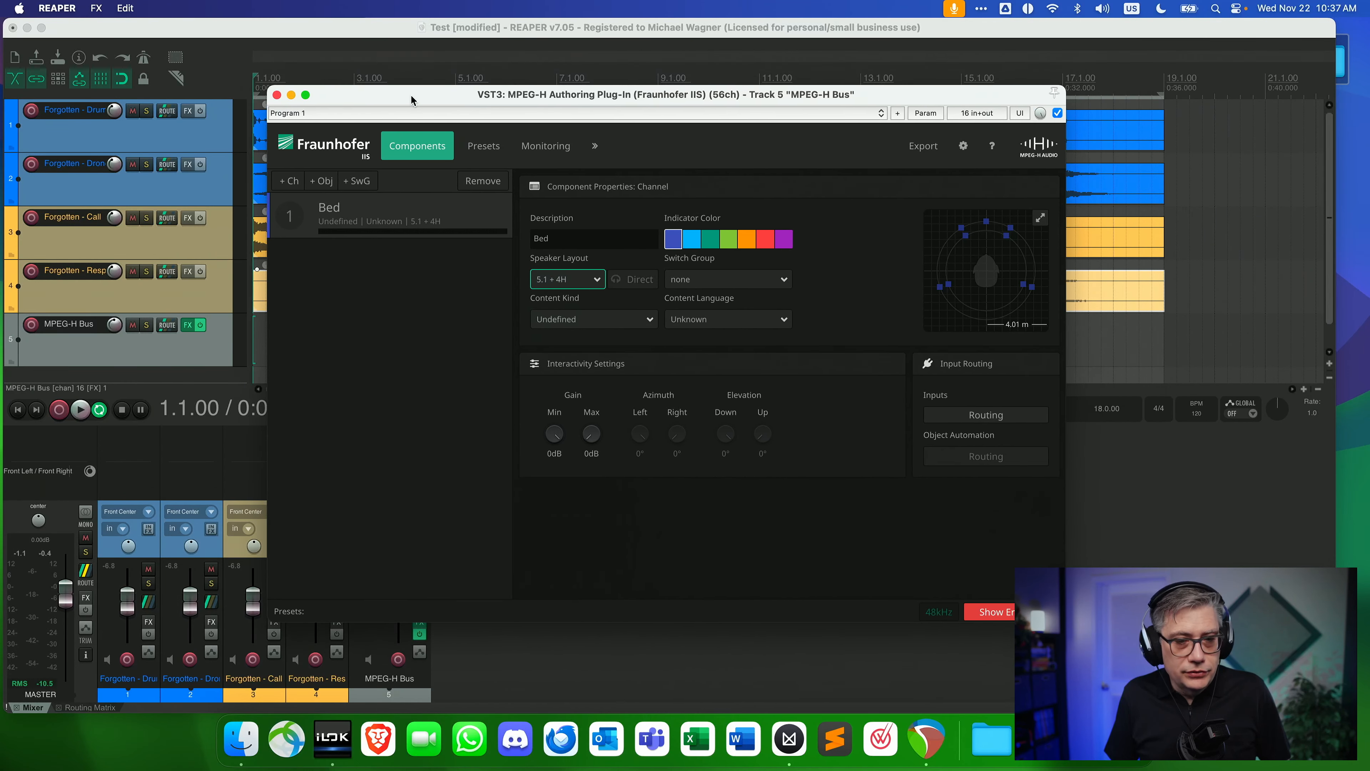
click(325, 186)
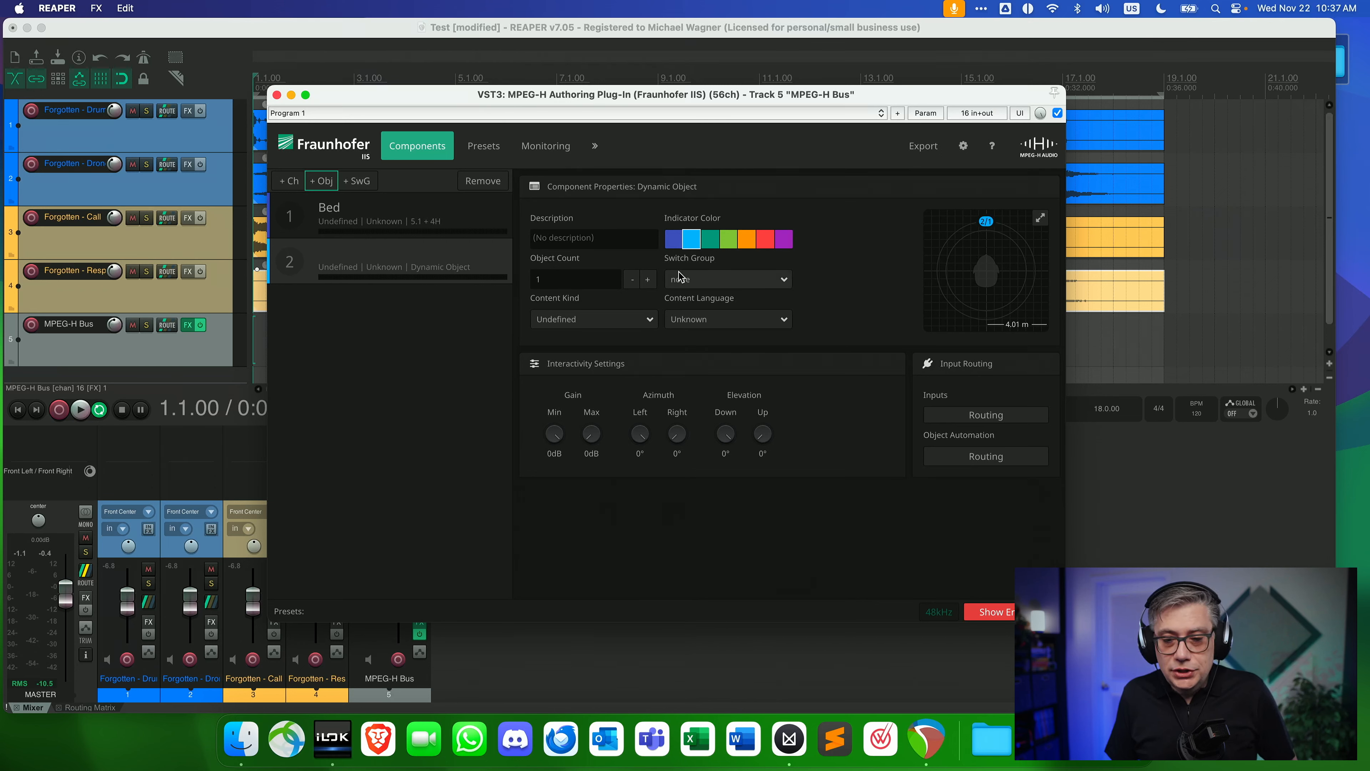
click(649, 280)
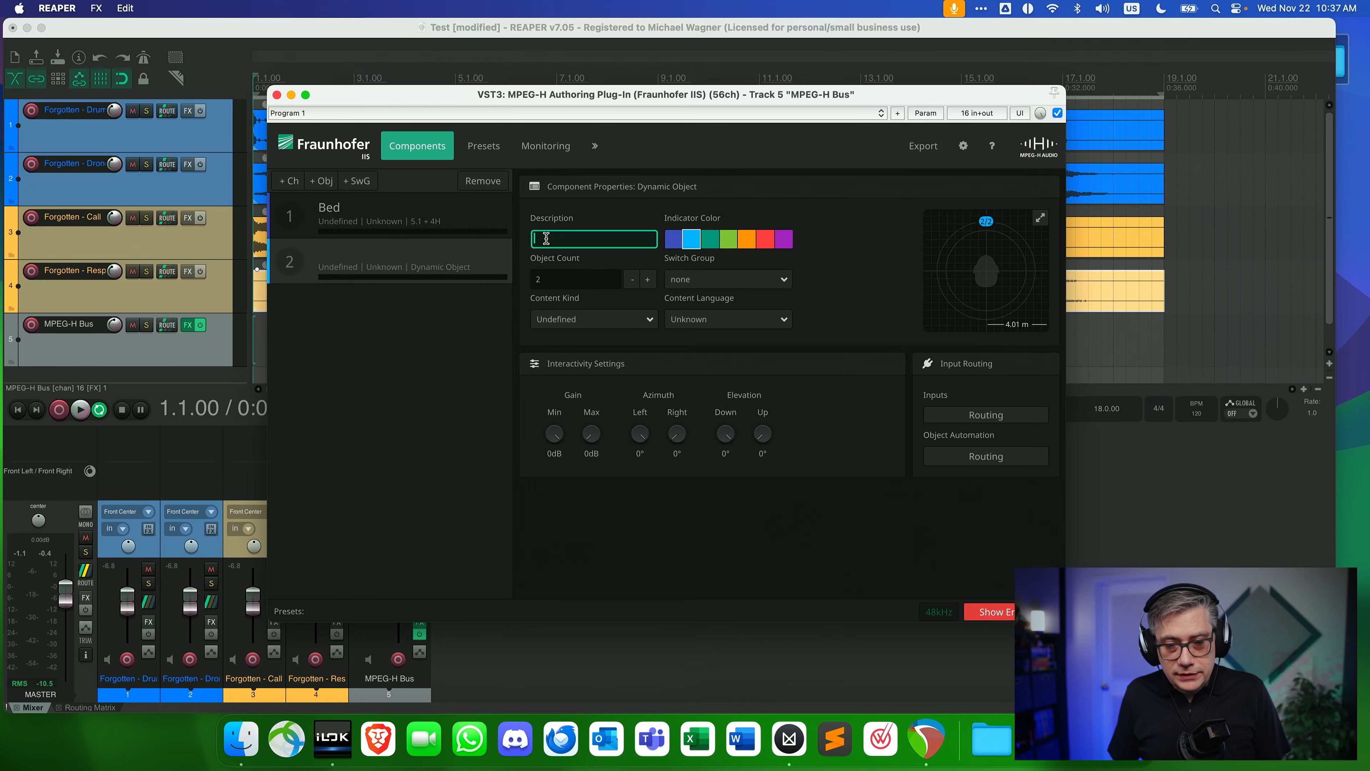
text(Call)
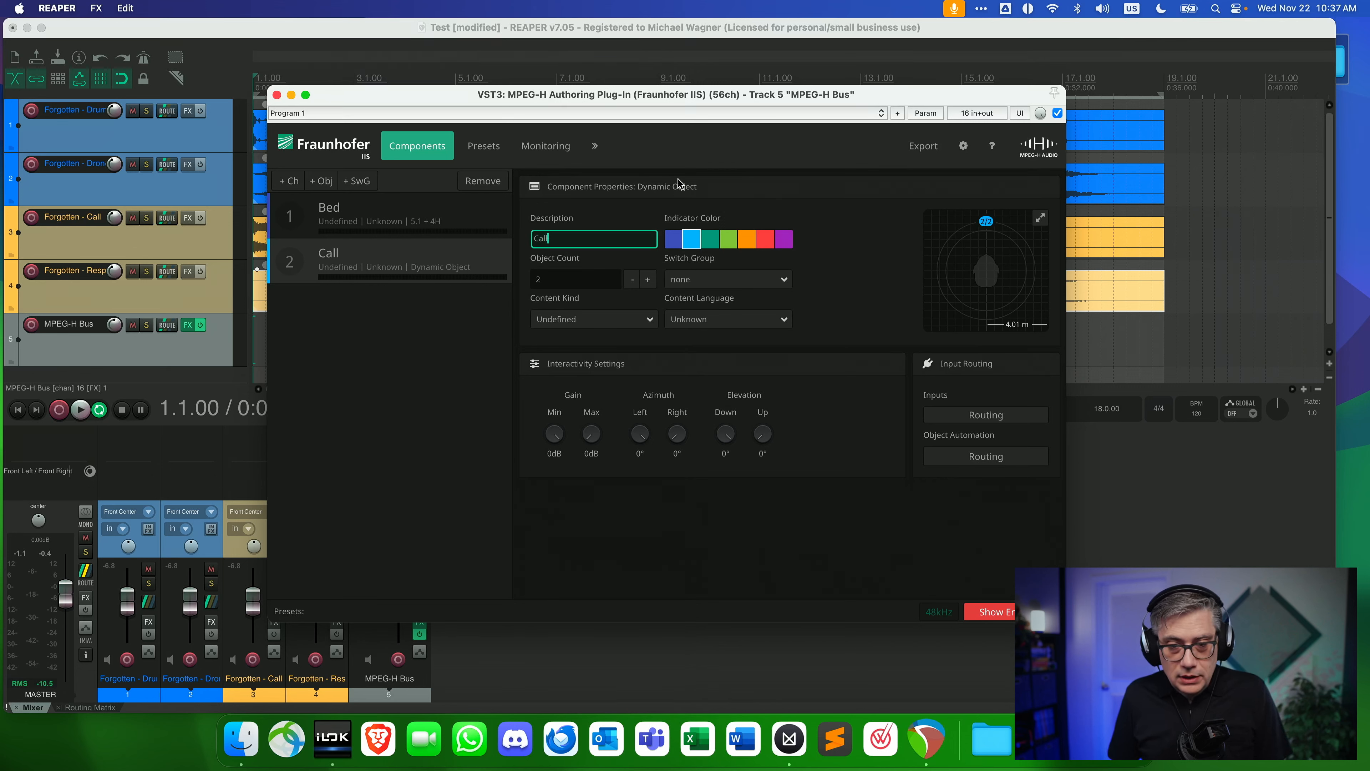
click(376, 365)
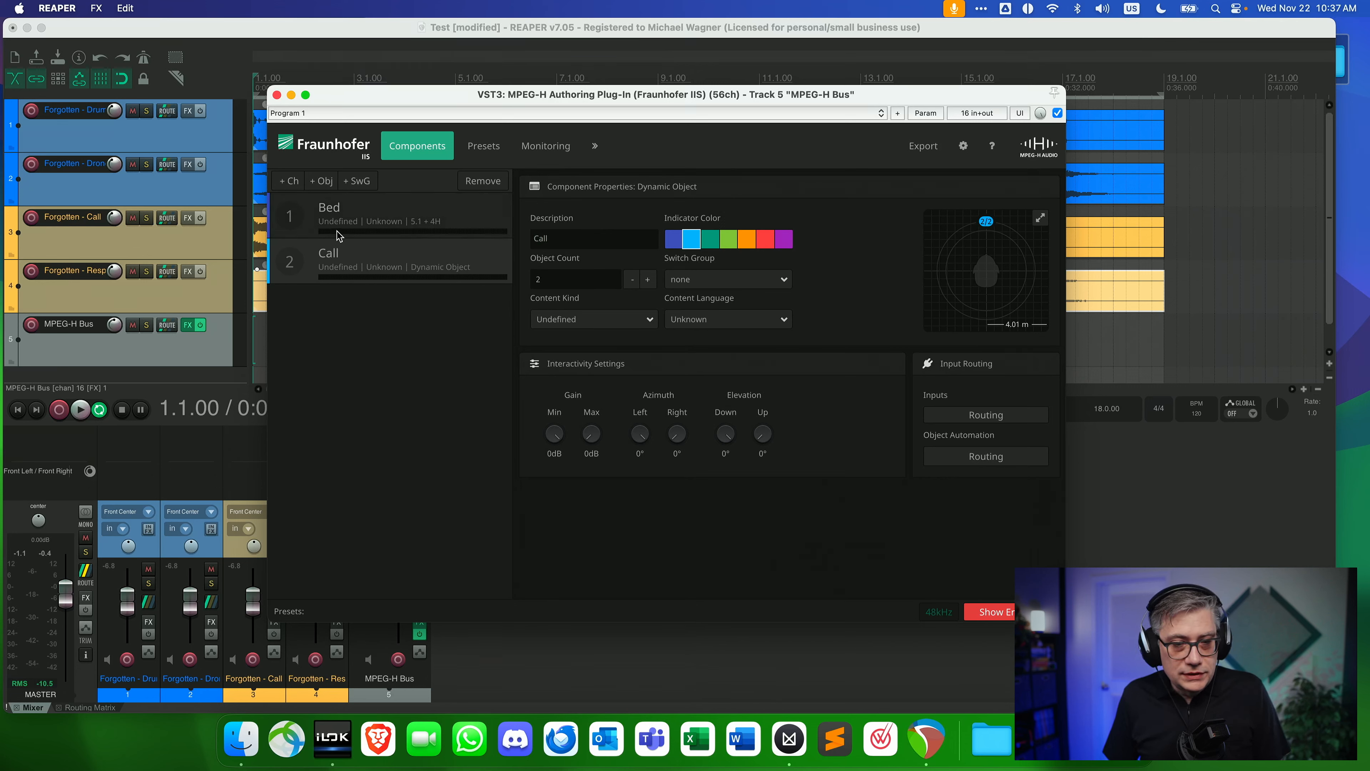
Add another dynamic object component described as Response with an object count of 2.
click(325, 181)
click(566, 238)
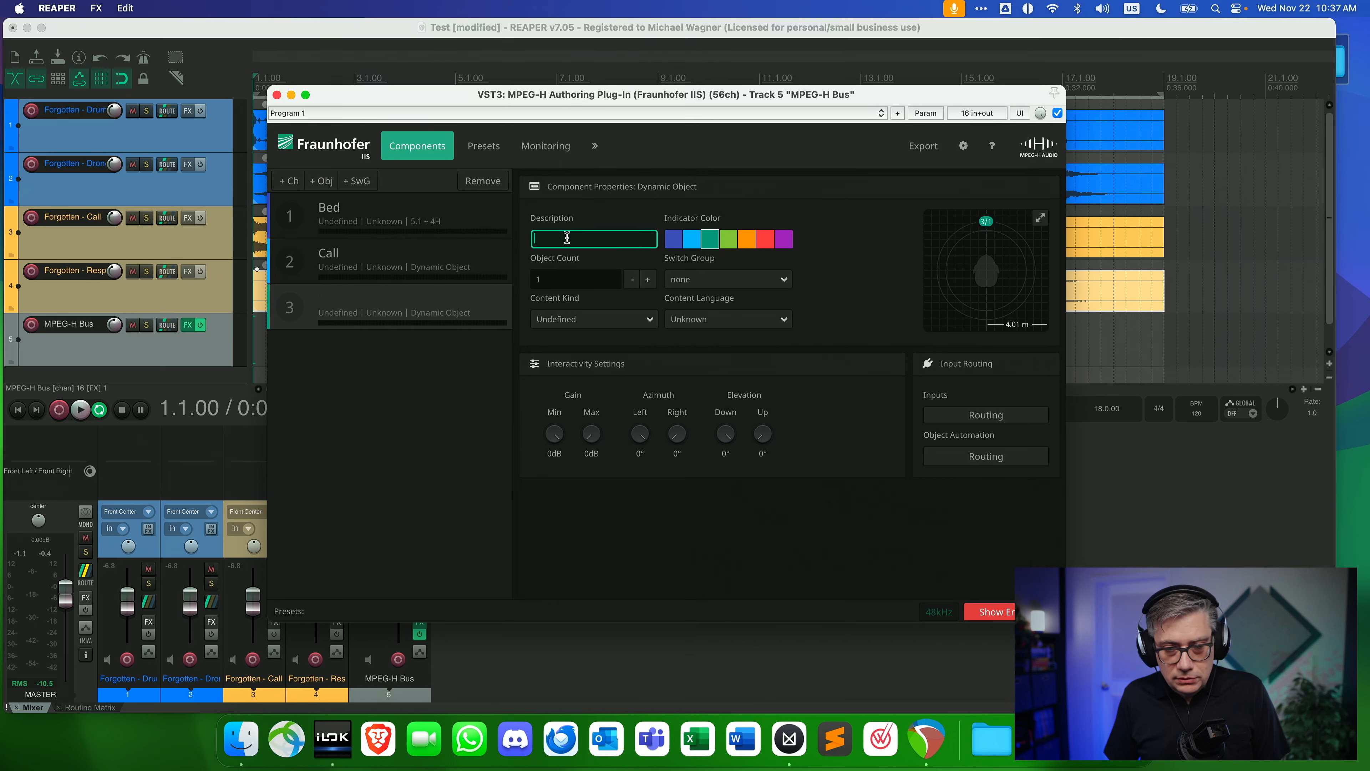
text(Response)
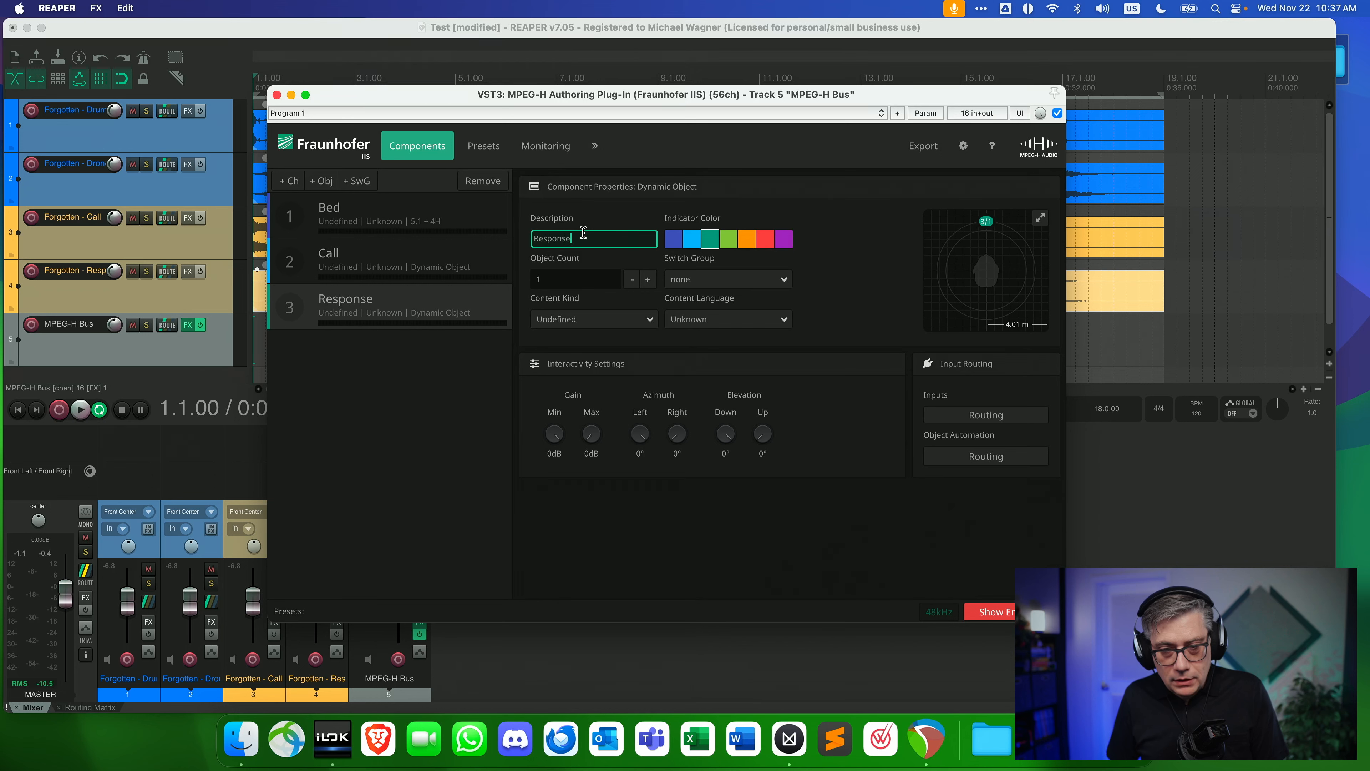
click(647, 279)
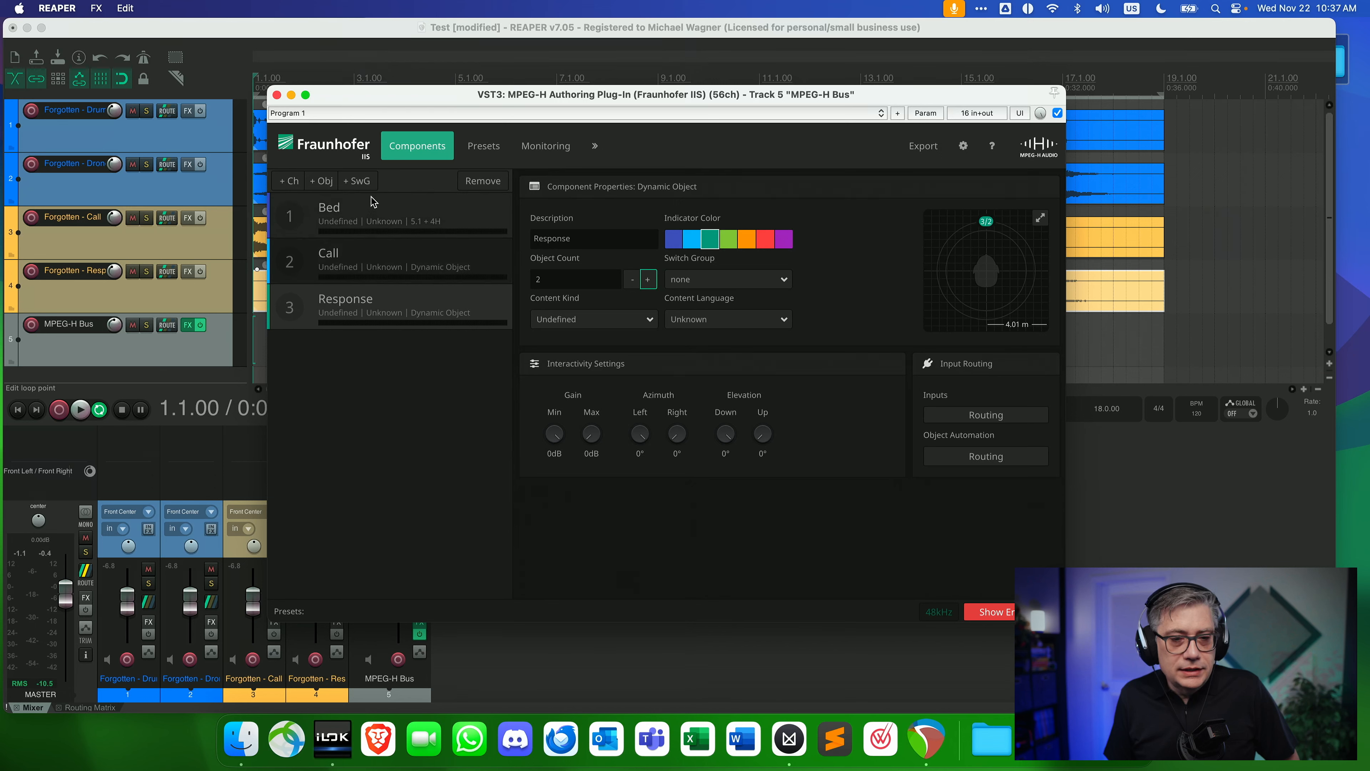
Add a switch group to the component list and remove it again.
click(361, 181)
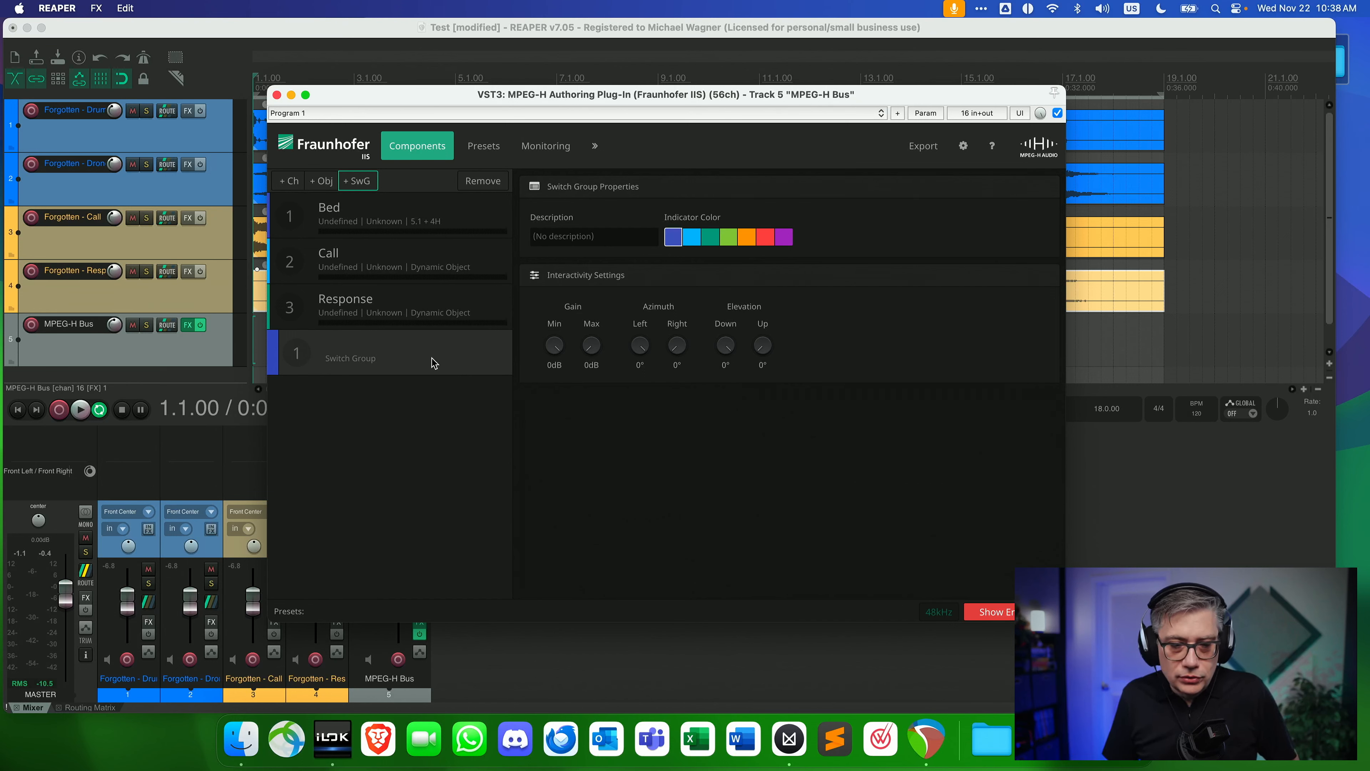
click(480, 183)
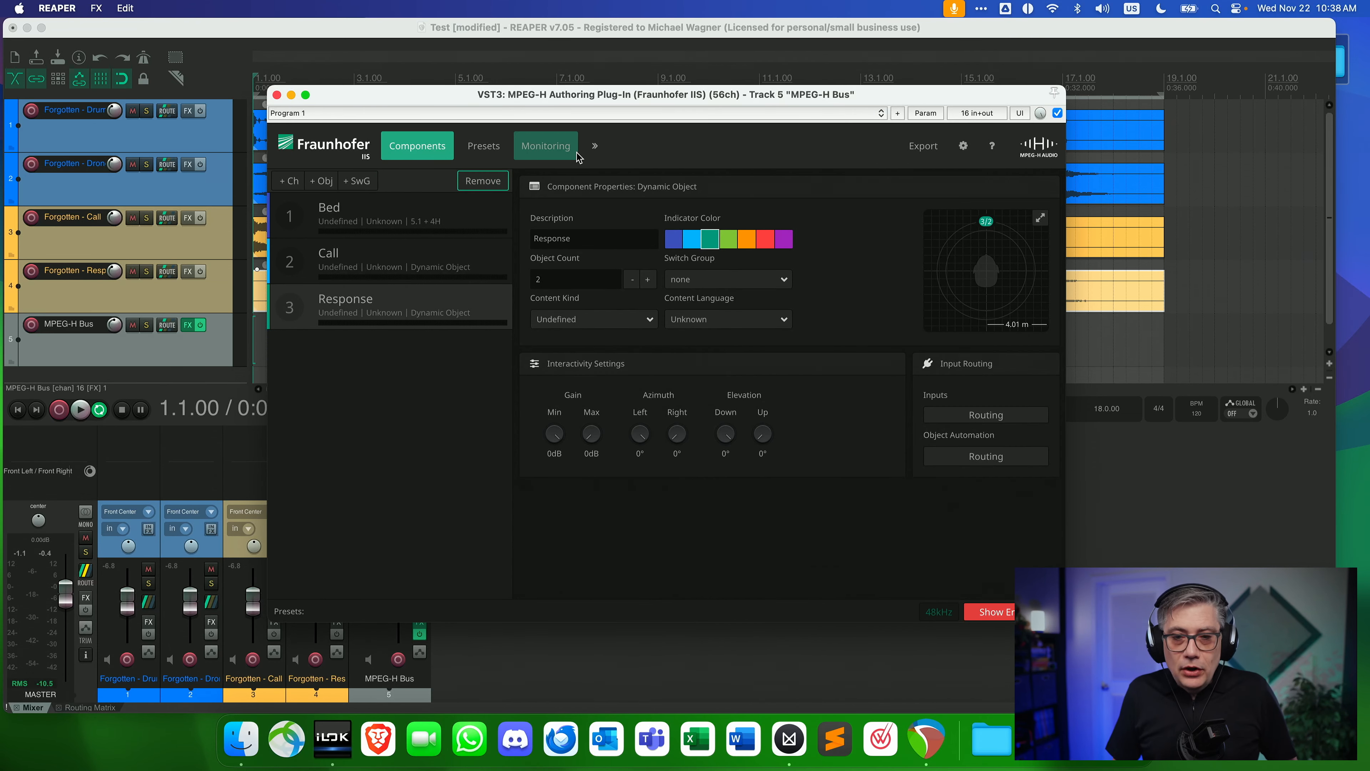
Check which scene issues the plug-in reports for the current MPEG-H scene.
drag(423, 96, 349, 84)
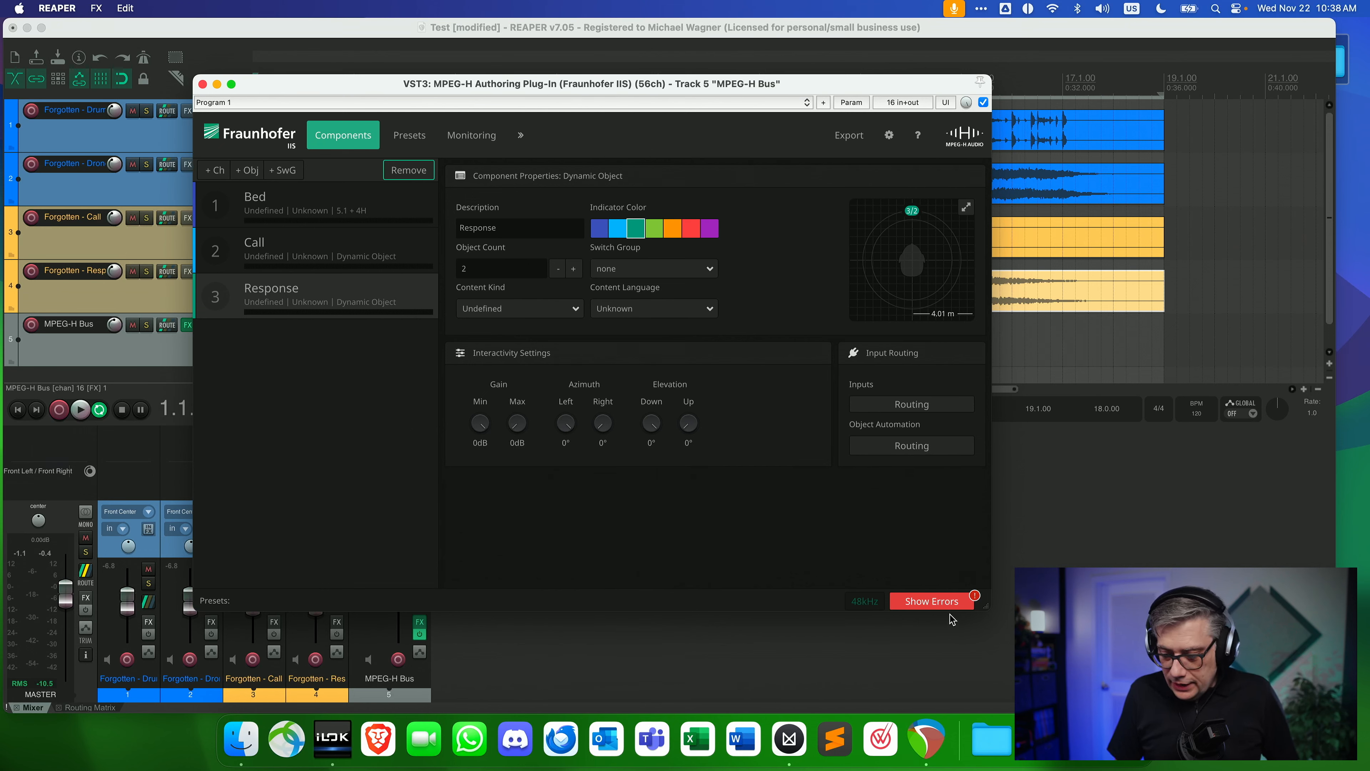
click(927, 602)
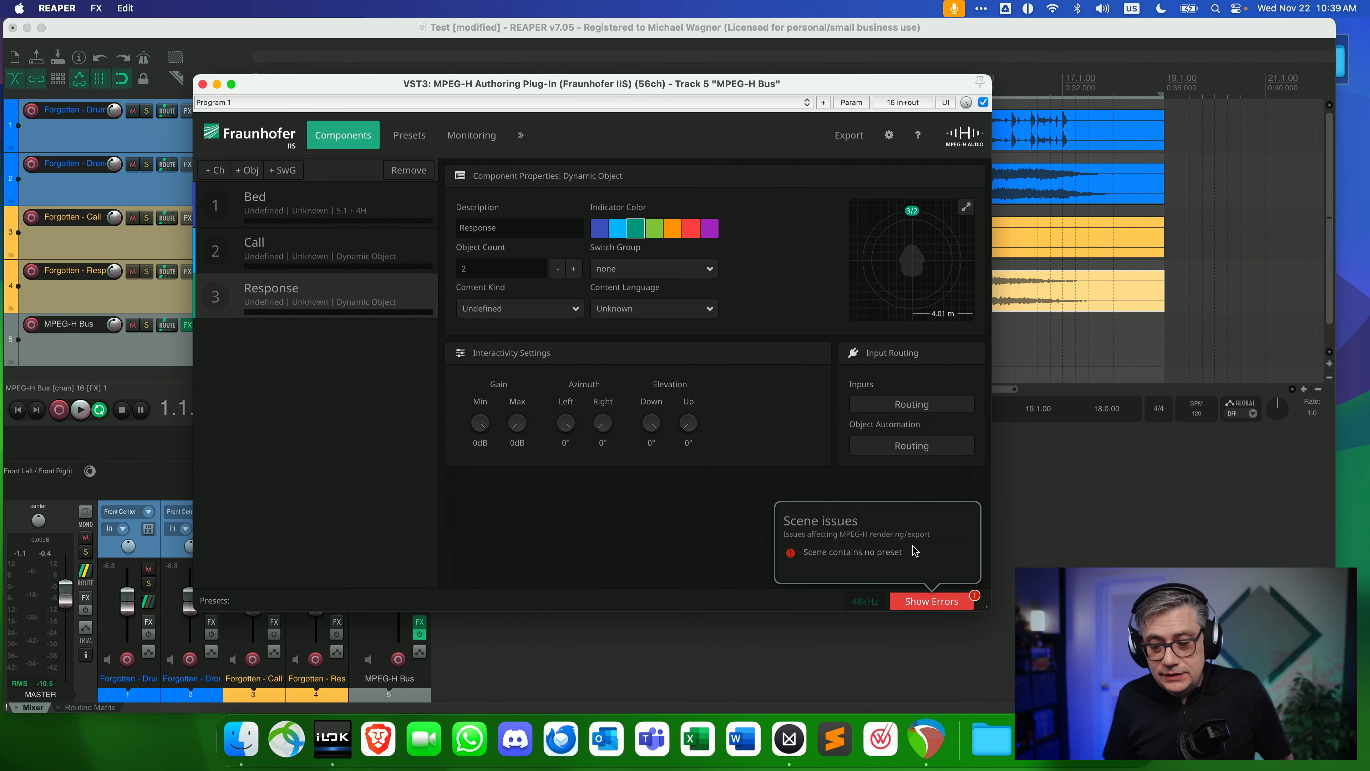
click(375, 431)
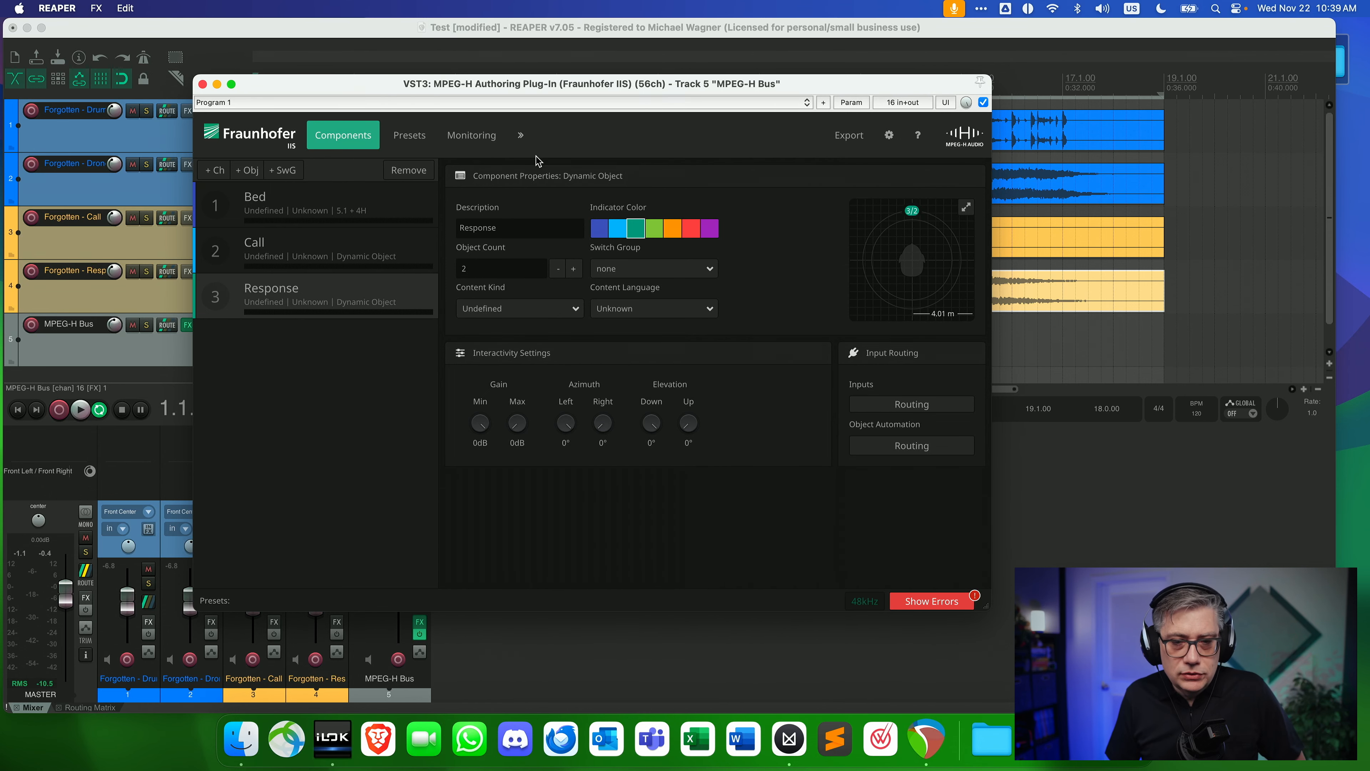
Create a preset named Test with its kind left as Undefined, and add all three available components to it.
click(409, 139)
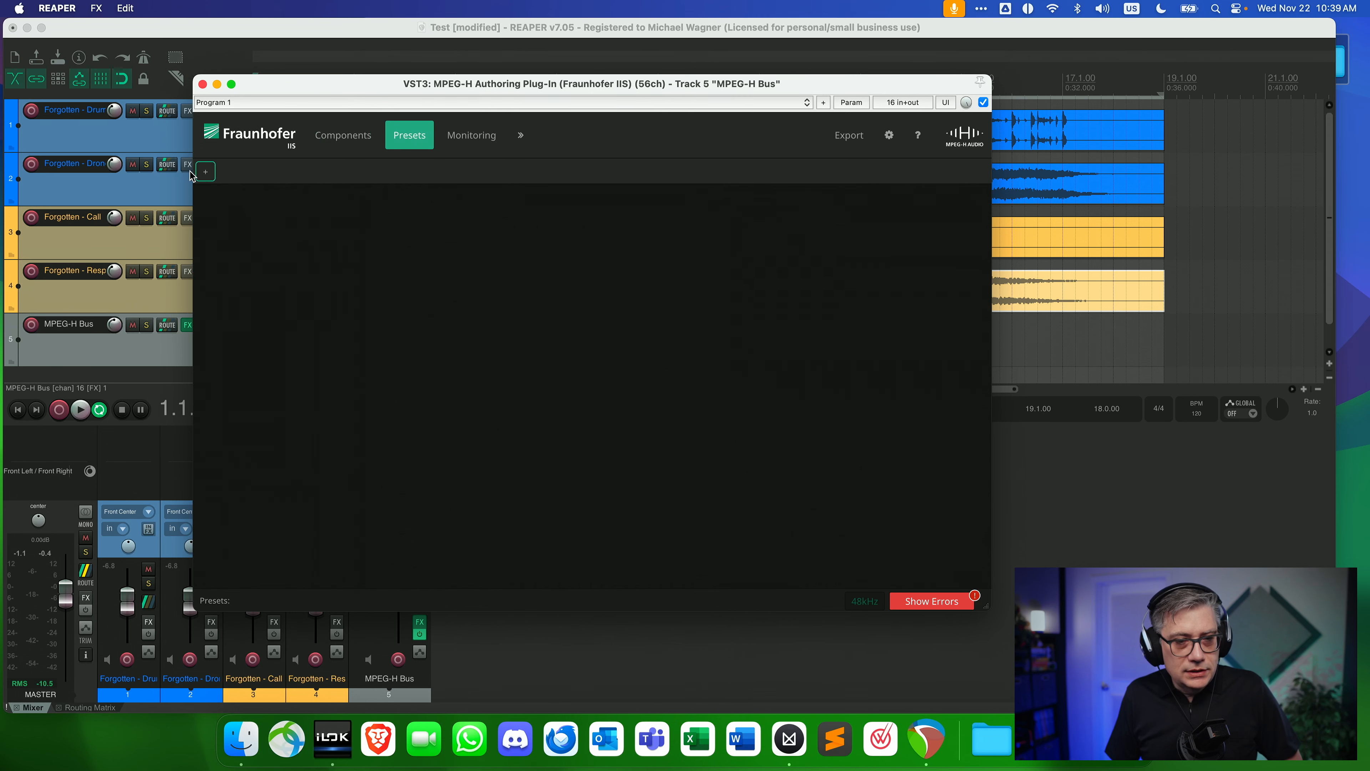
click(204, 173)
click(285, 231)
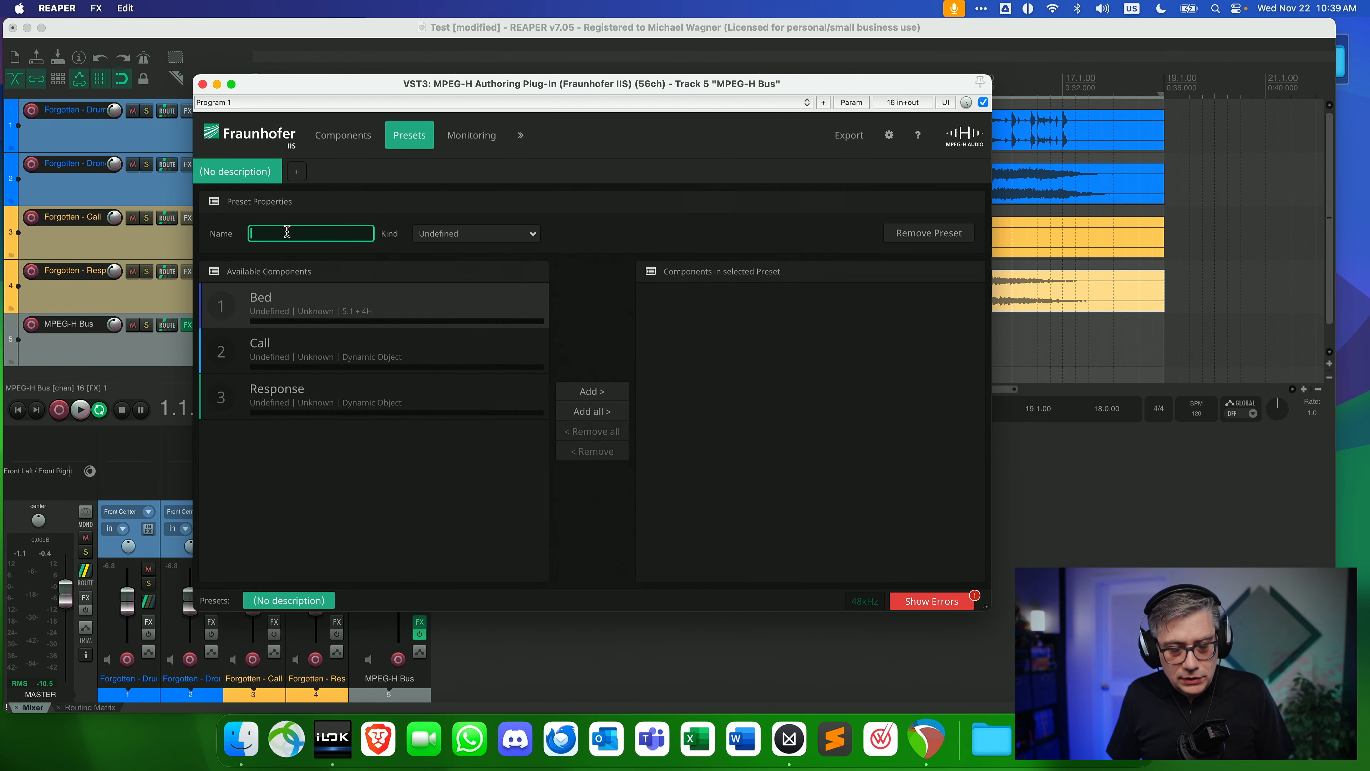
text(Test)
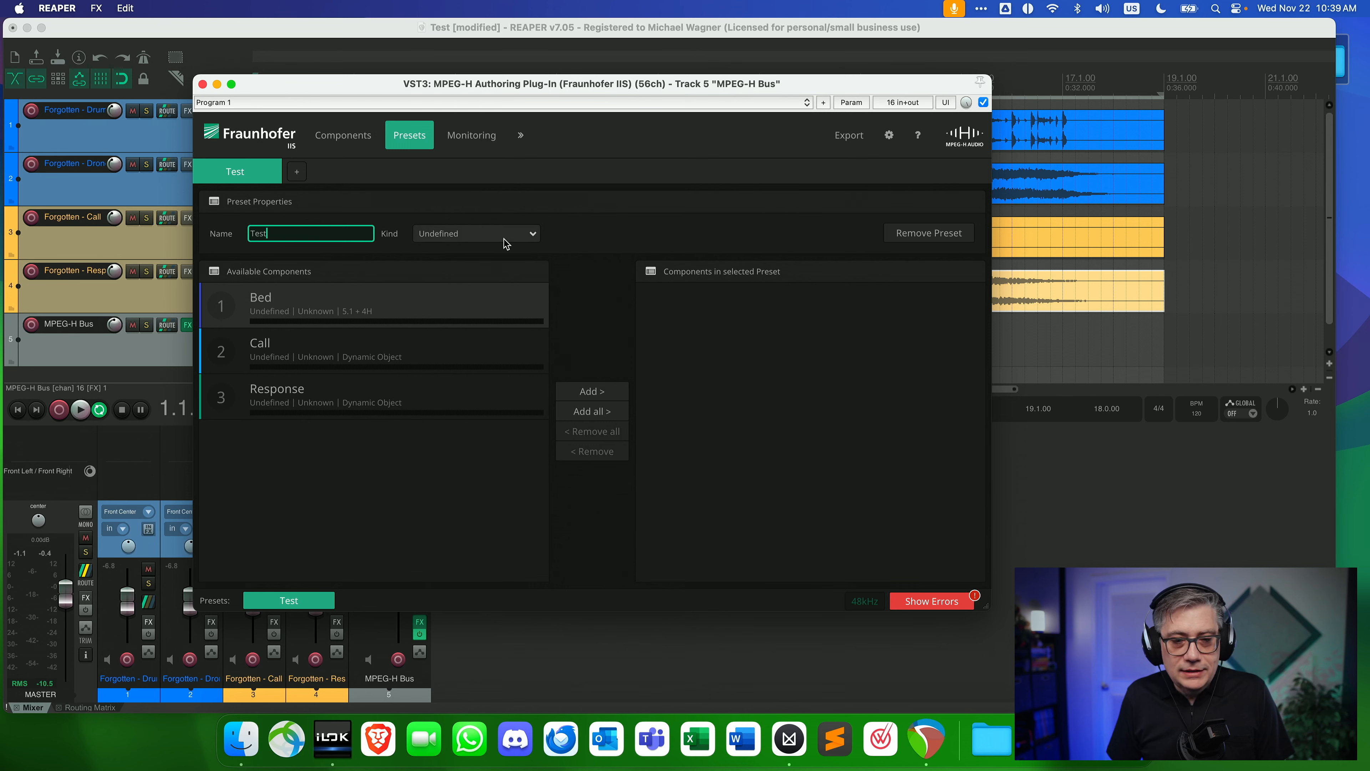
click(537, 240)
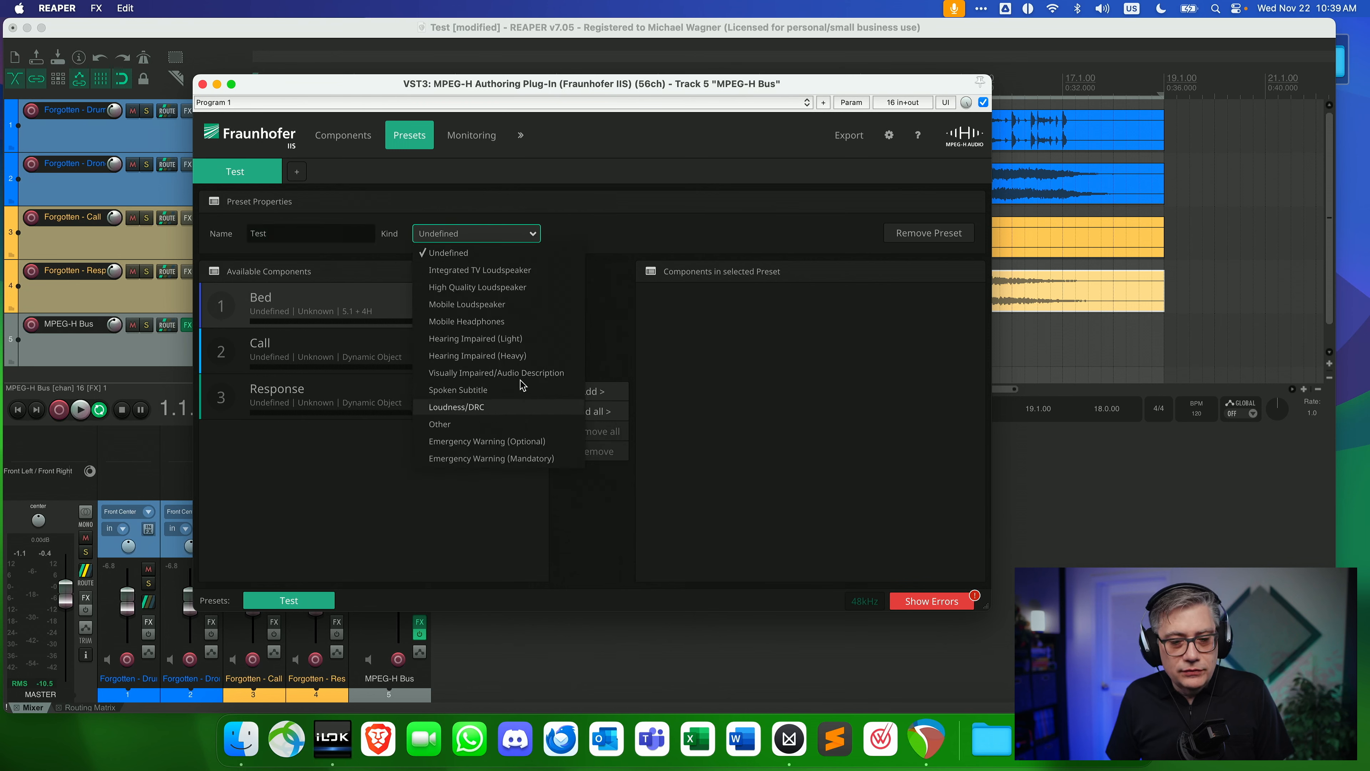
click(617, 225)
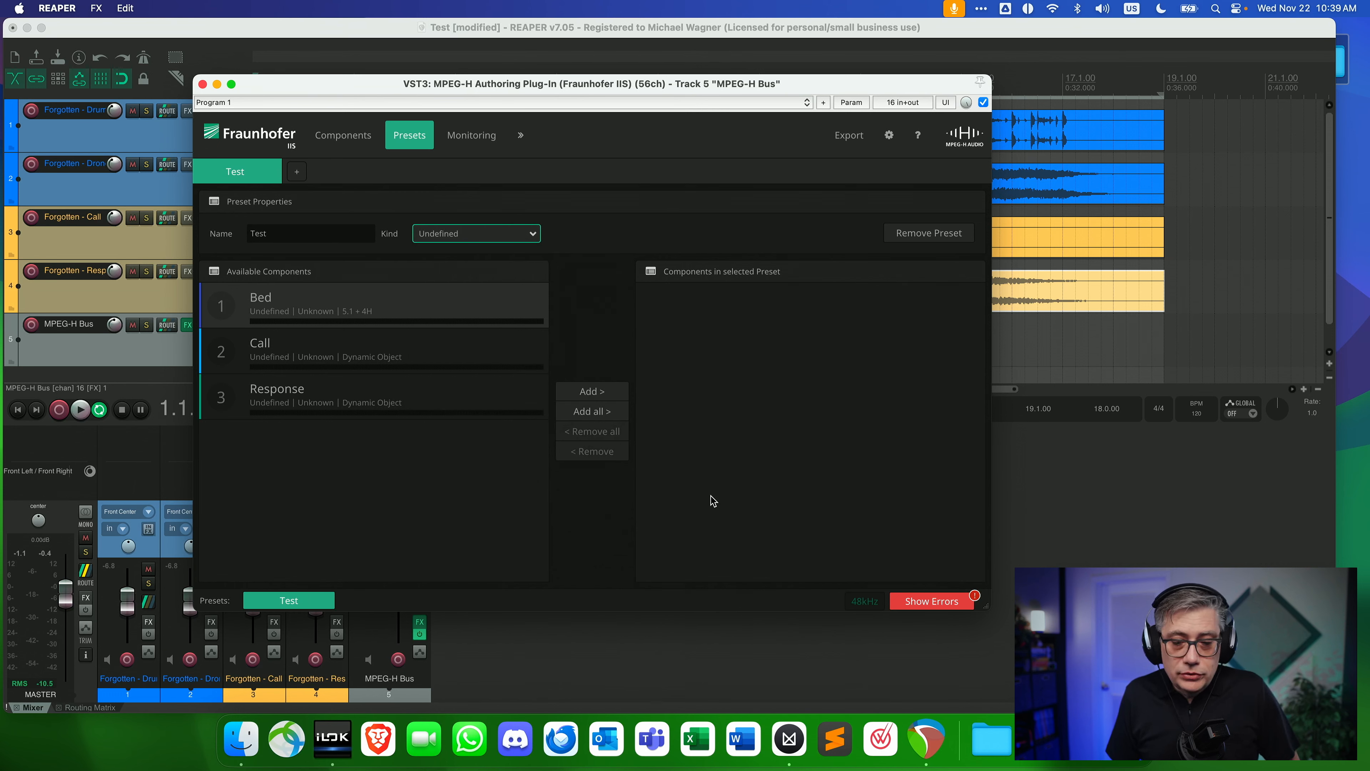
click(594, 411)
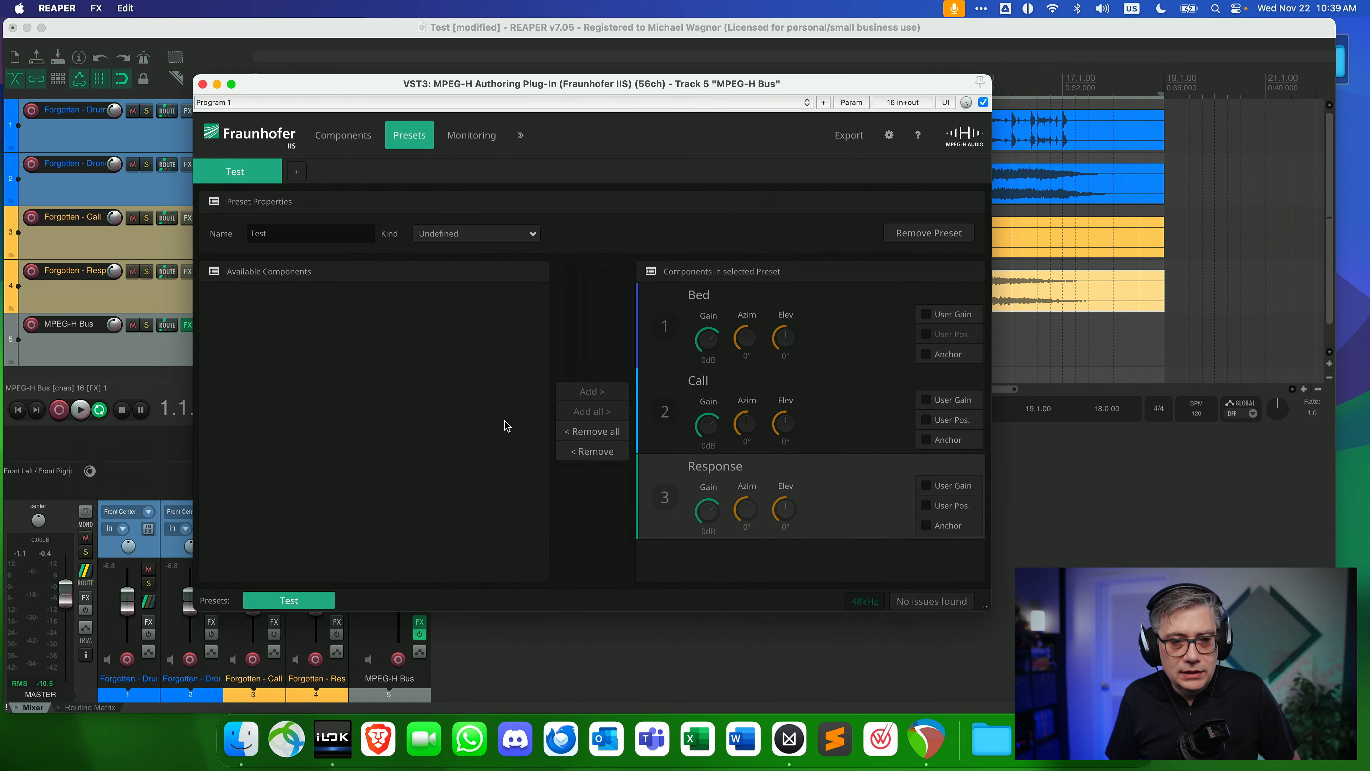
Review the monitoring view's rendering layout choices and inspect how the input channels are routed to the Bed, Call and Response components.
click(474, 140)
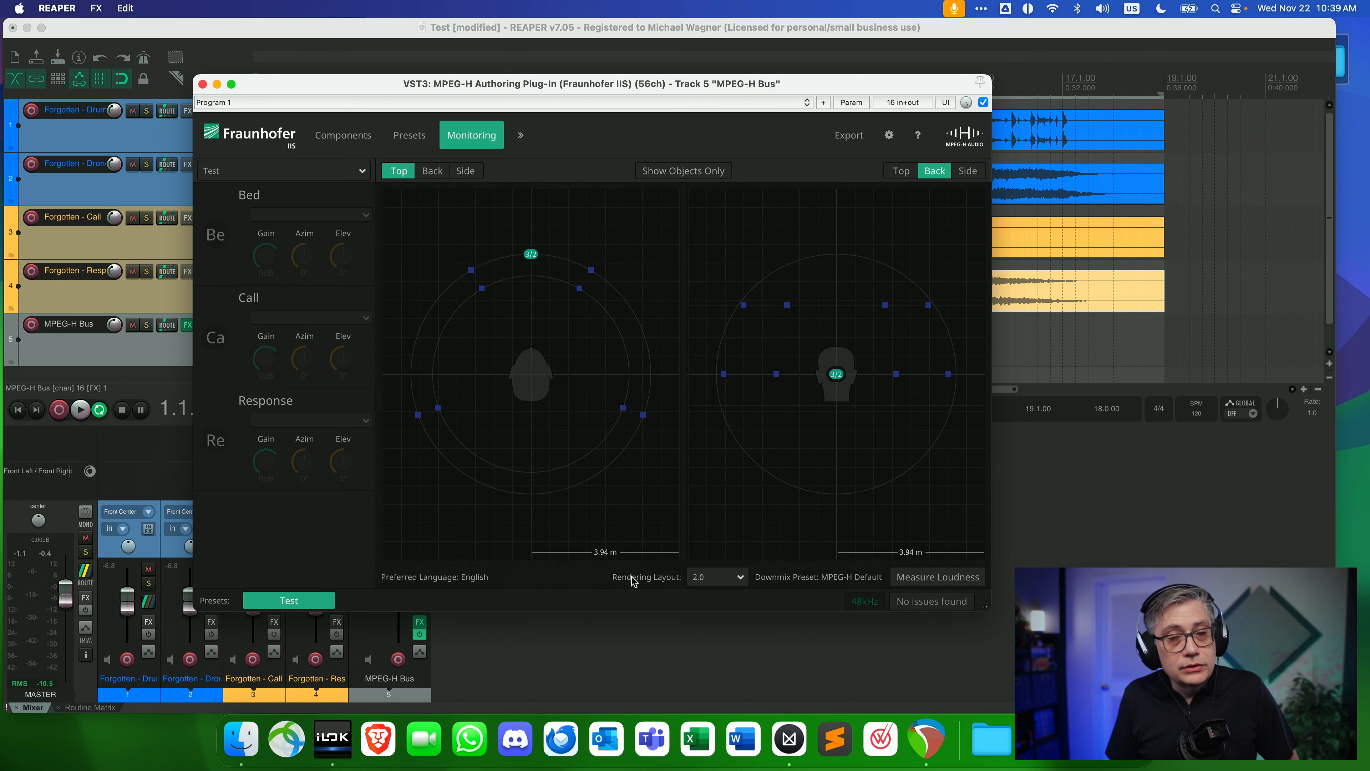
click(739, 579)
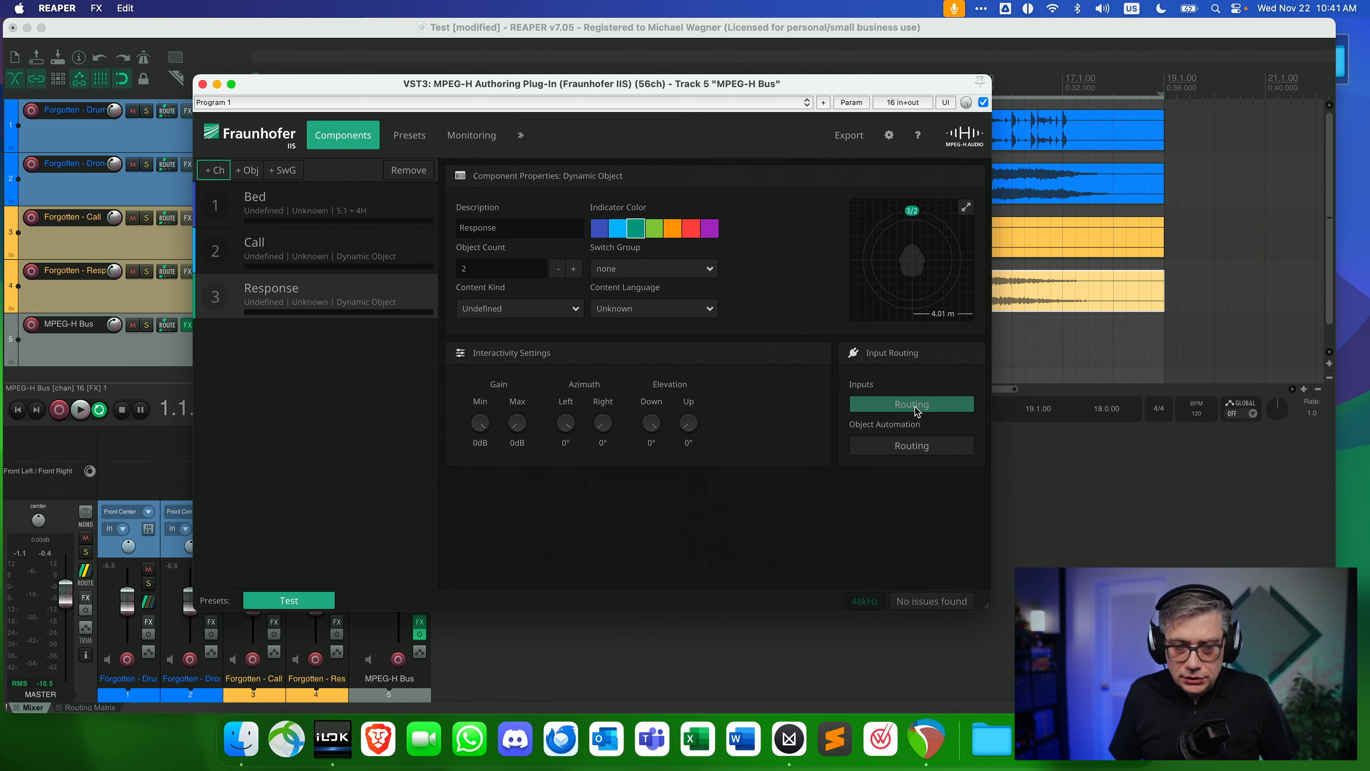
click(372, 203)
click(371, 250)
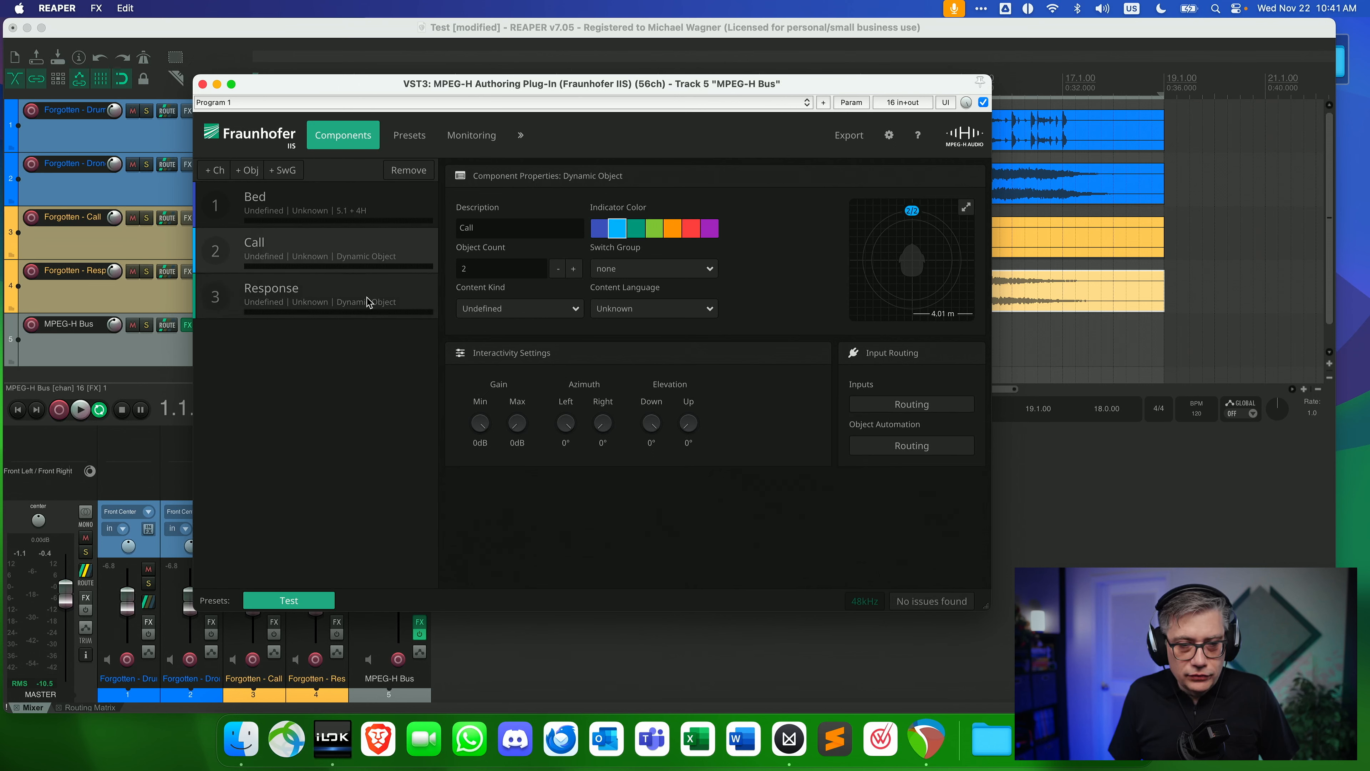
click(368, 301)
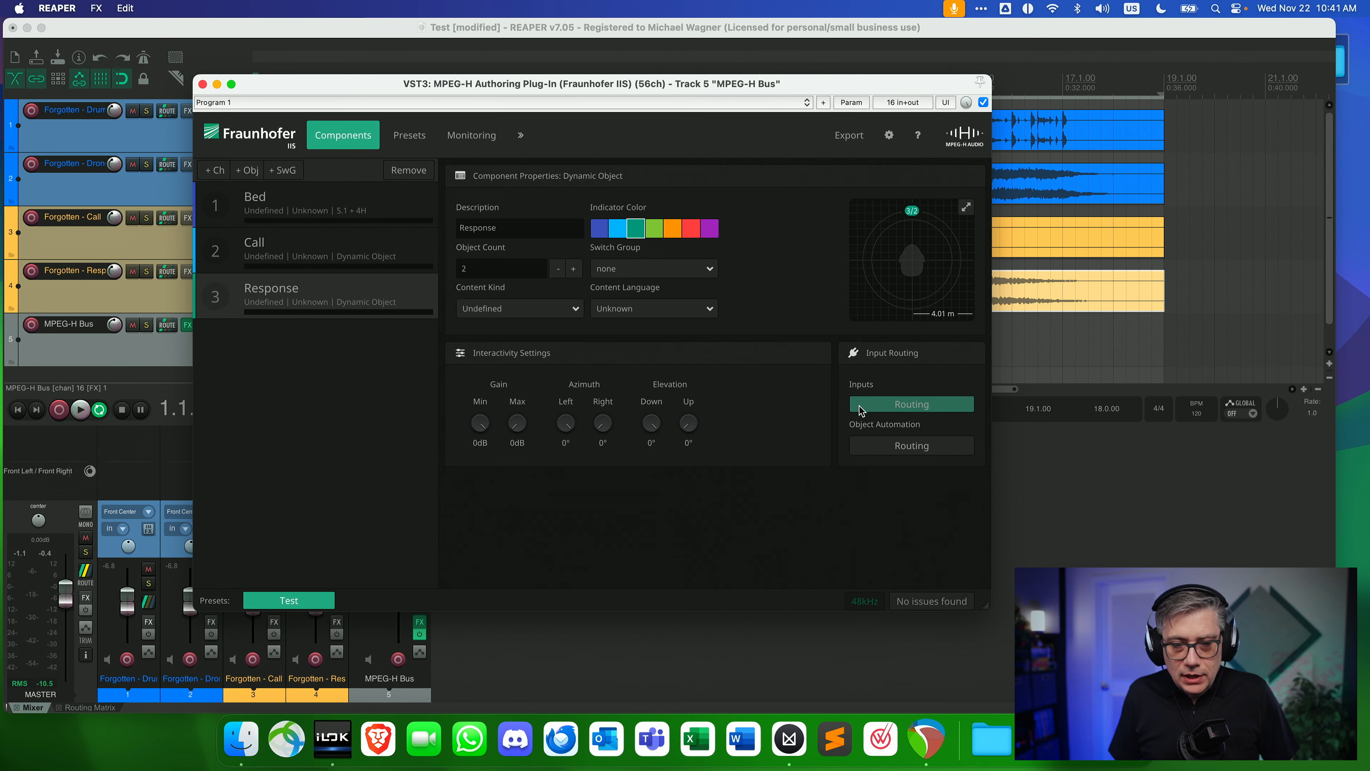
click(910, 406)
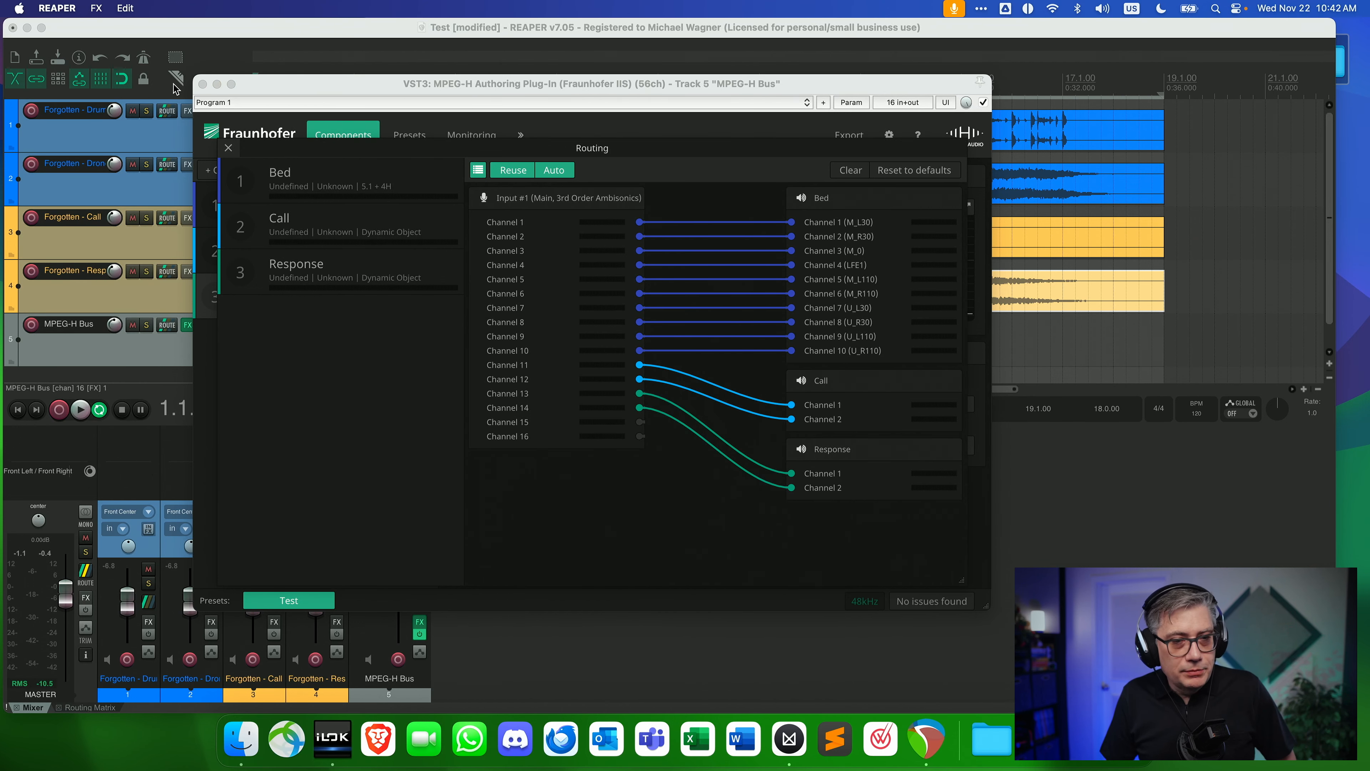
click(202, 84)
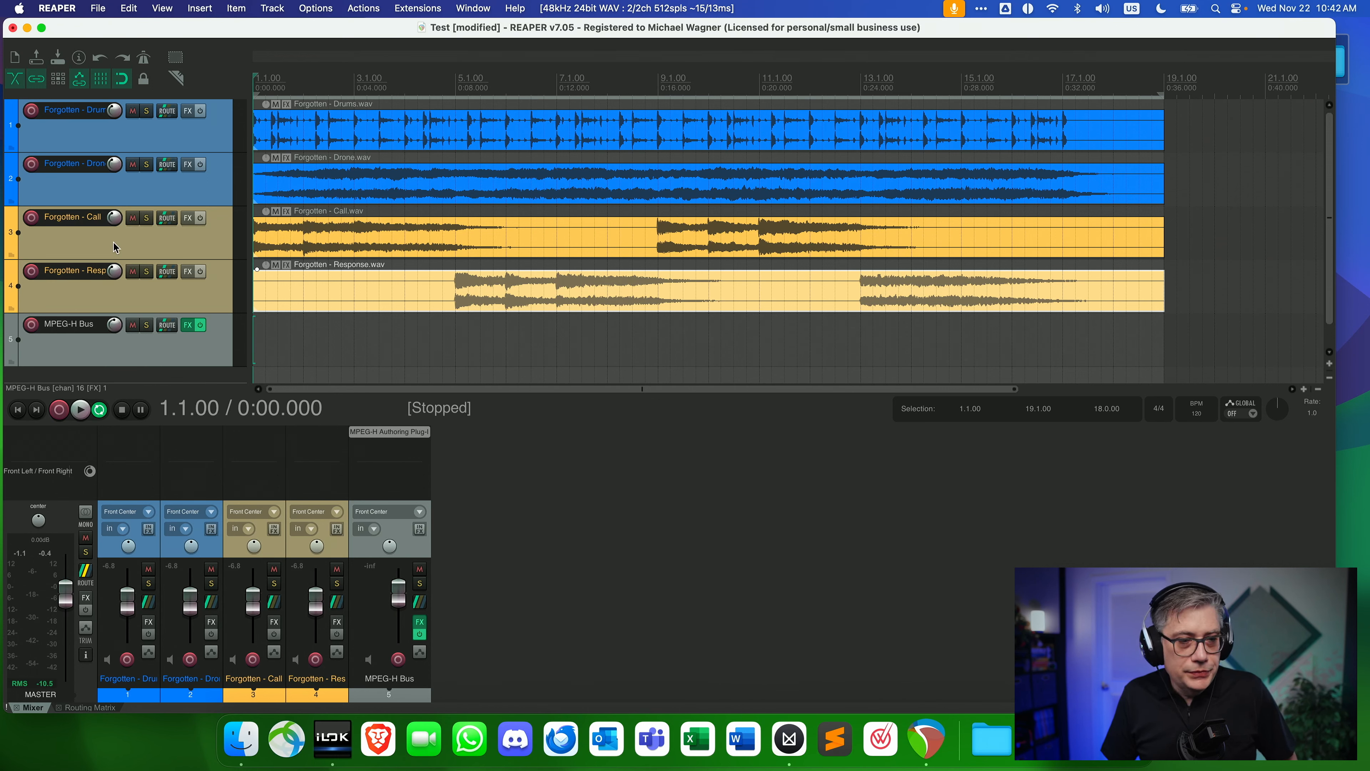
Route the Forgotten - Call track to channels 11/12 of the MPEG-H Bus and disable its master send.
click(128, 248)
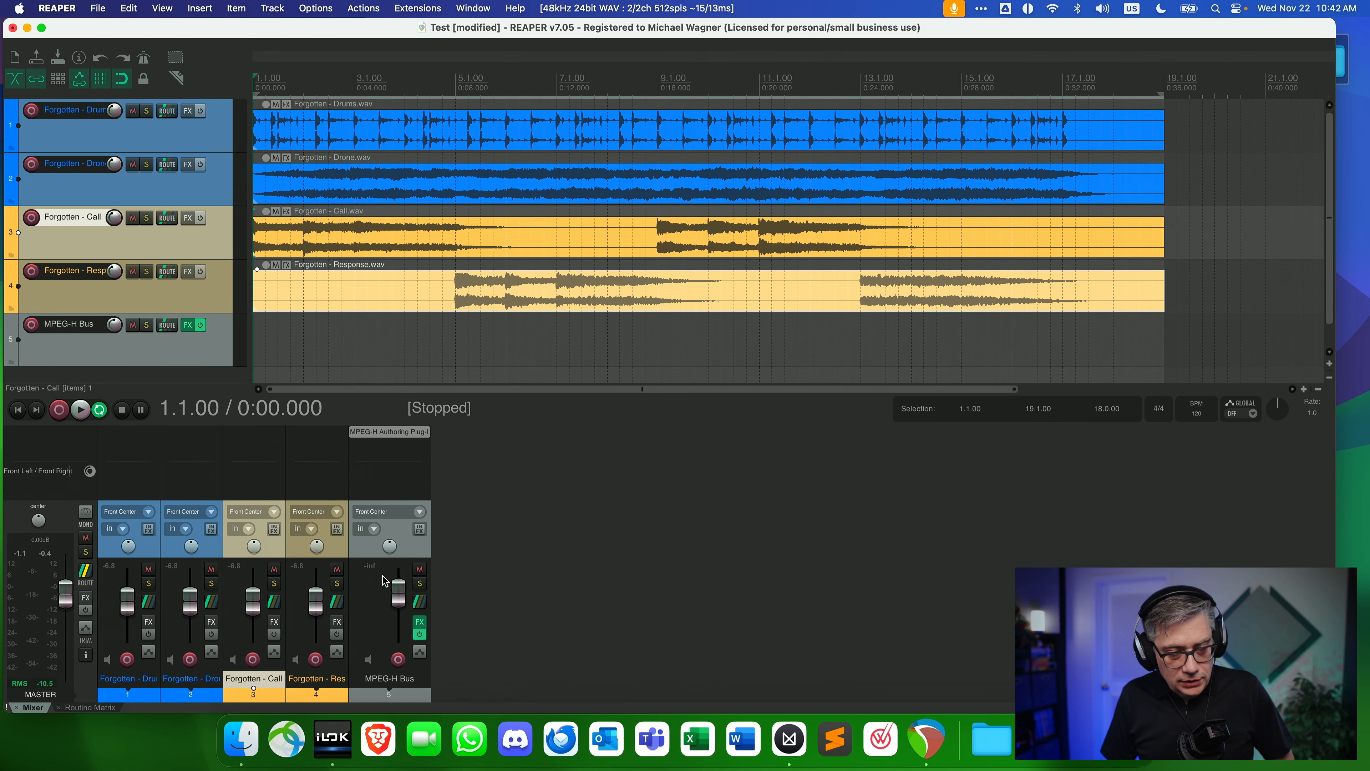
click(274, 604)
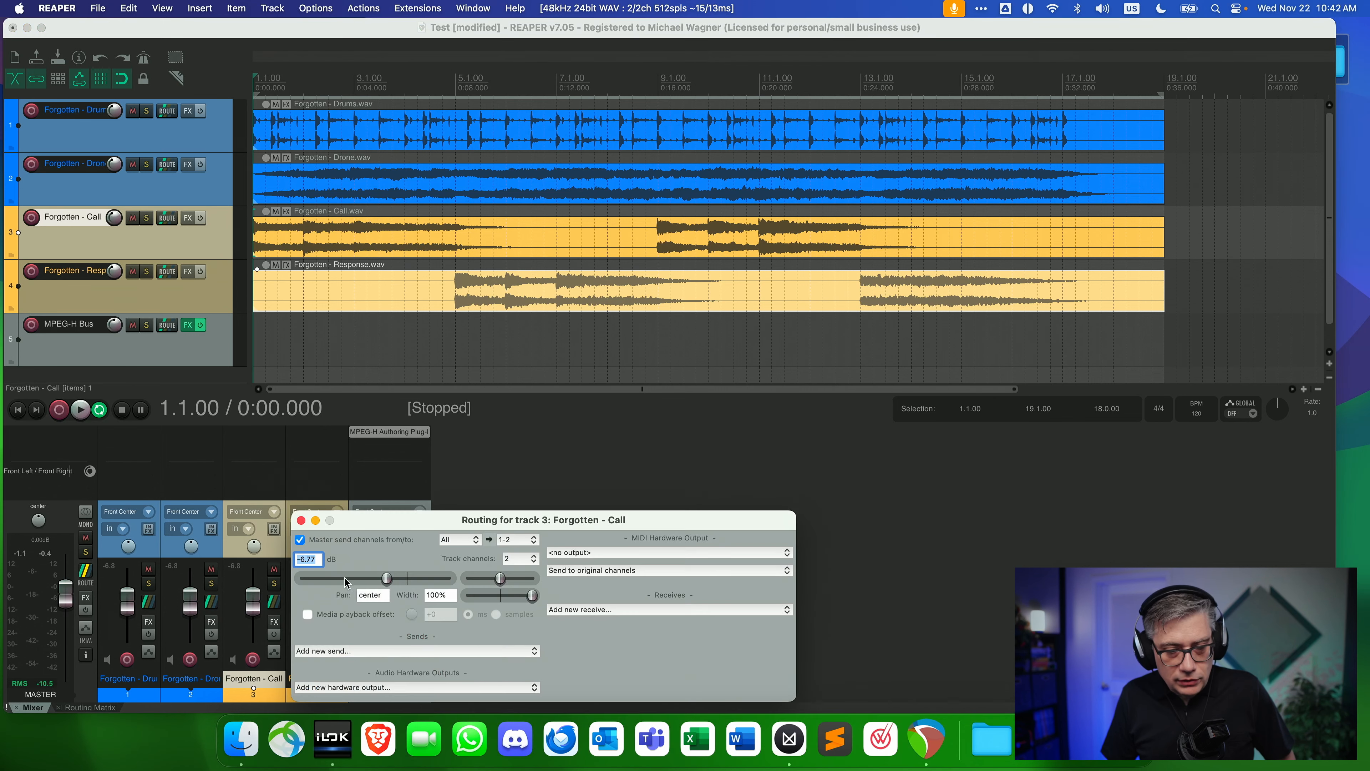
drag(432, 526, 353, 192)
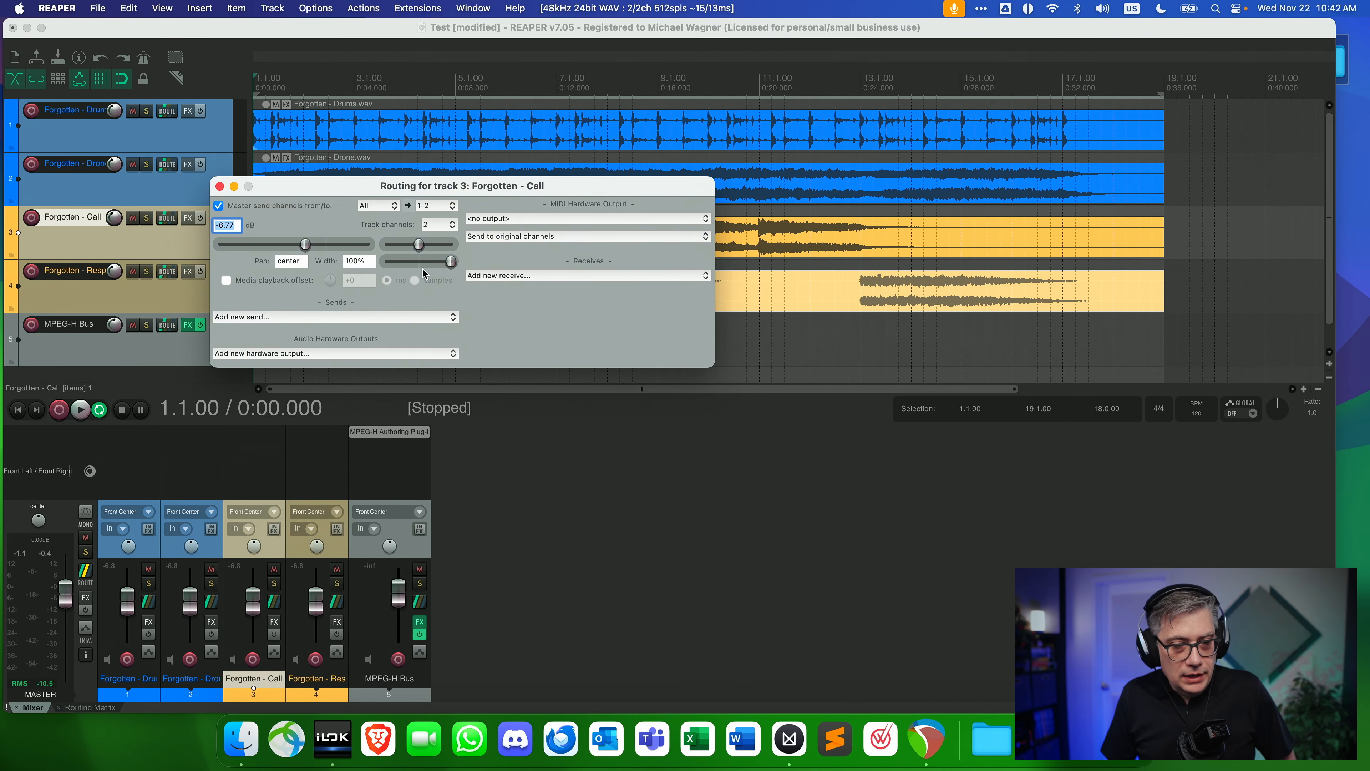
click(348, 317)
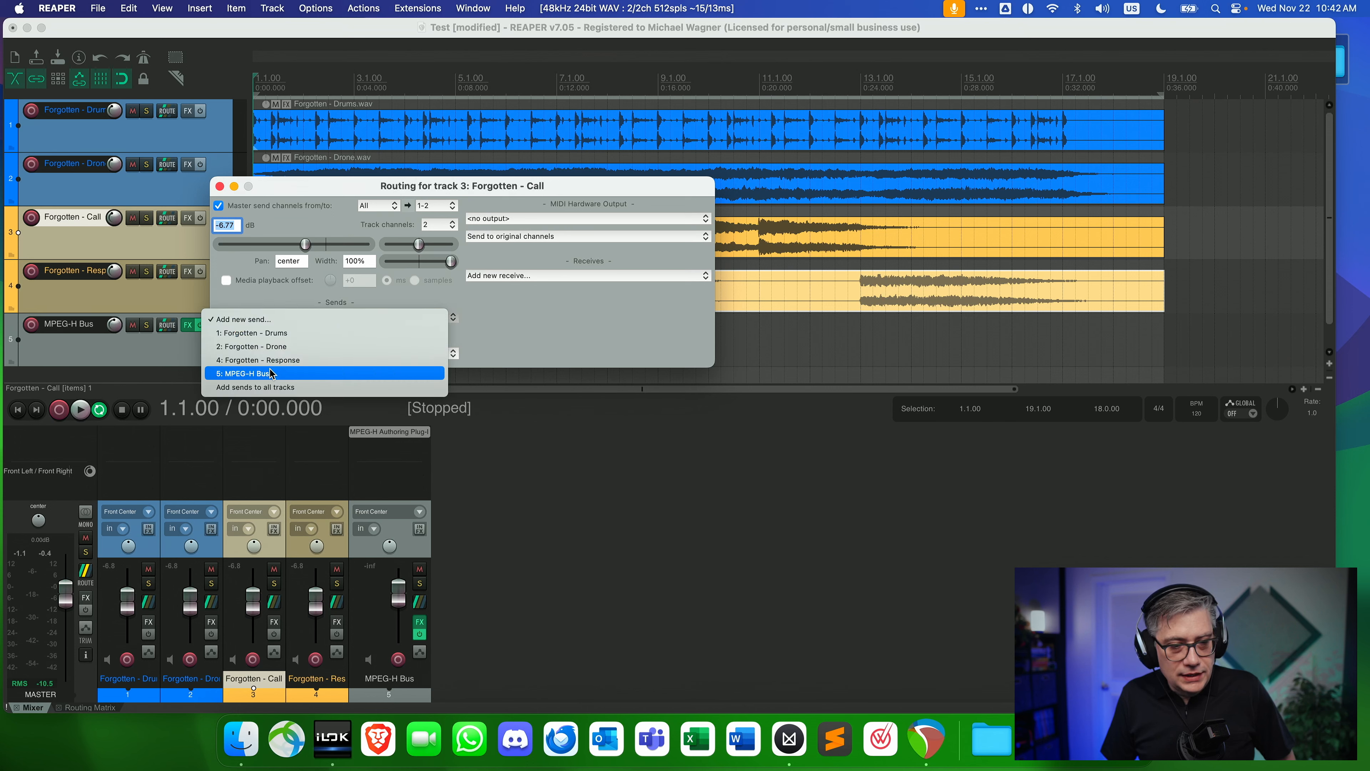
click(248, 374)
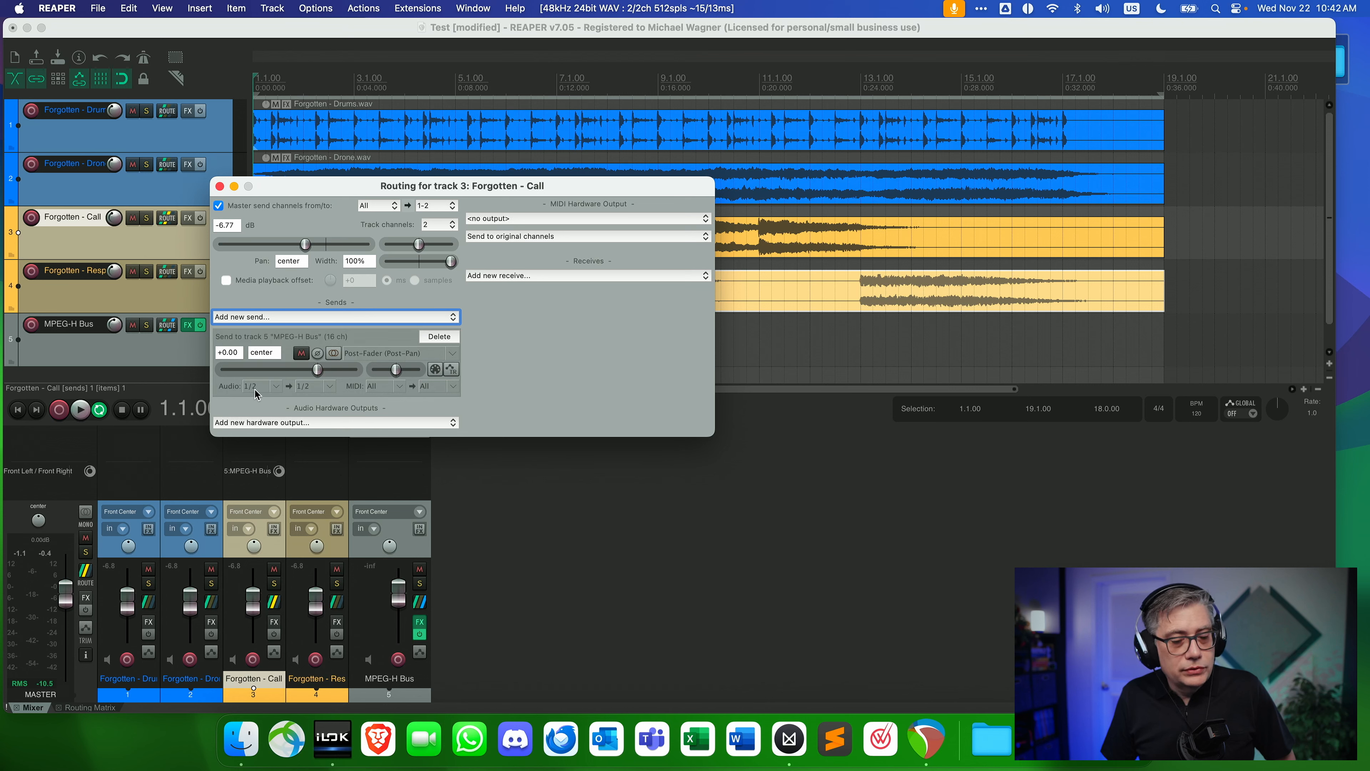
click(330, 387)
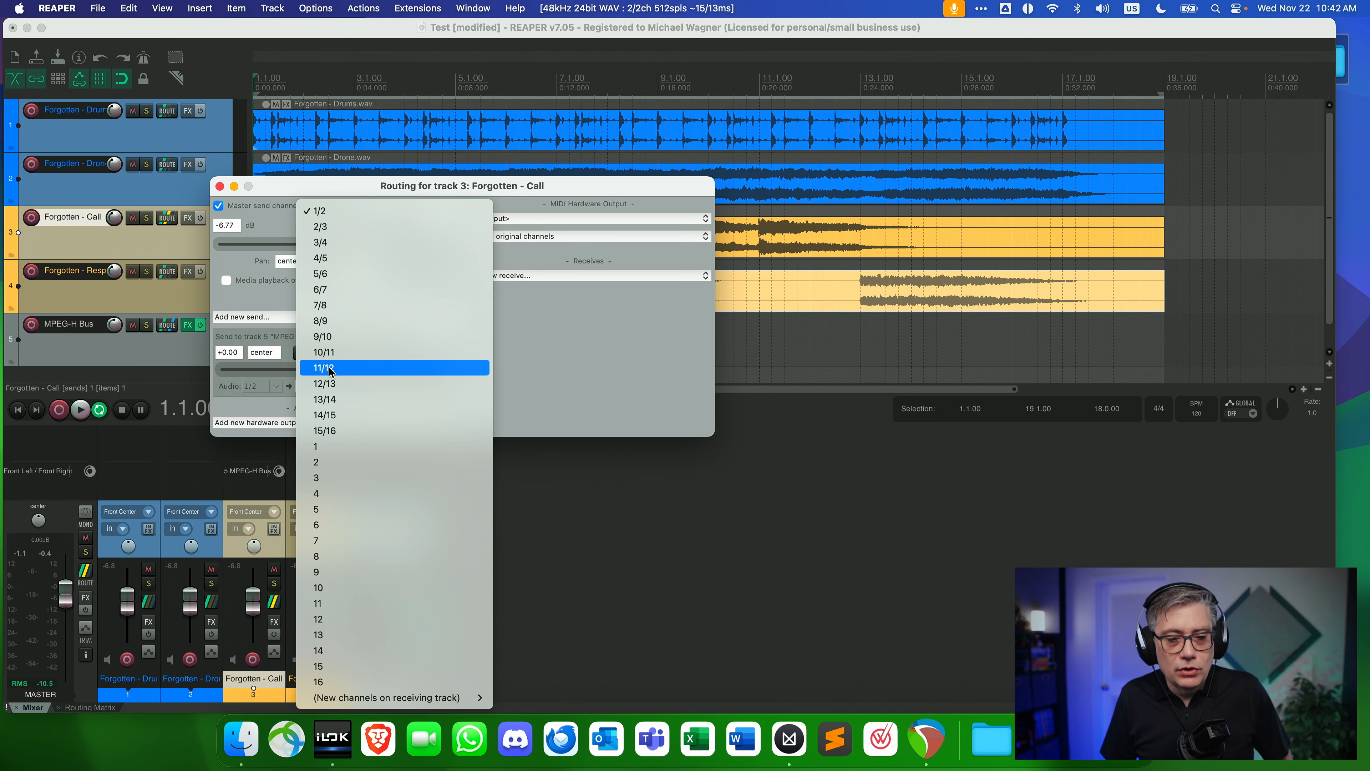
click(330, 370)
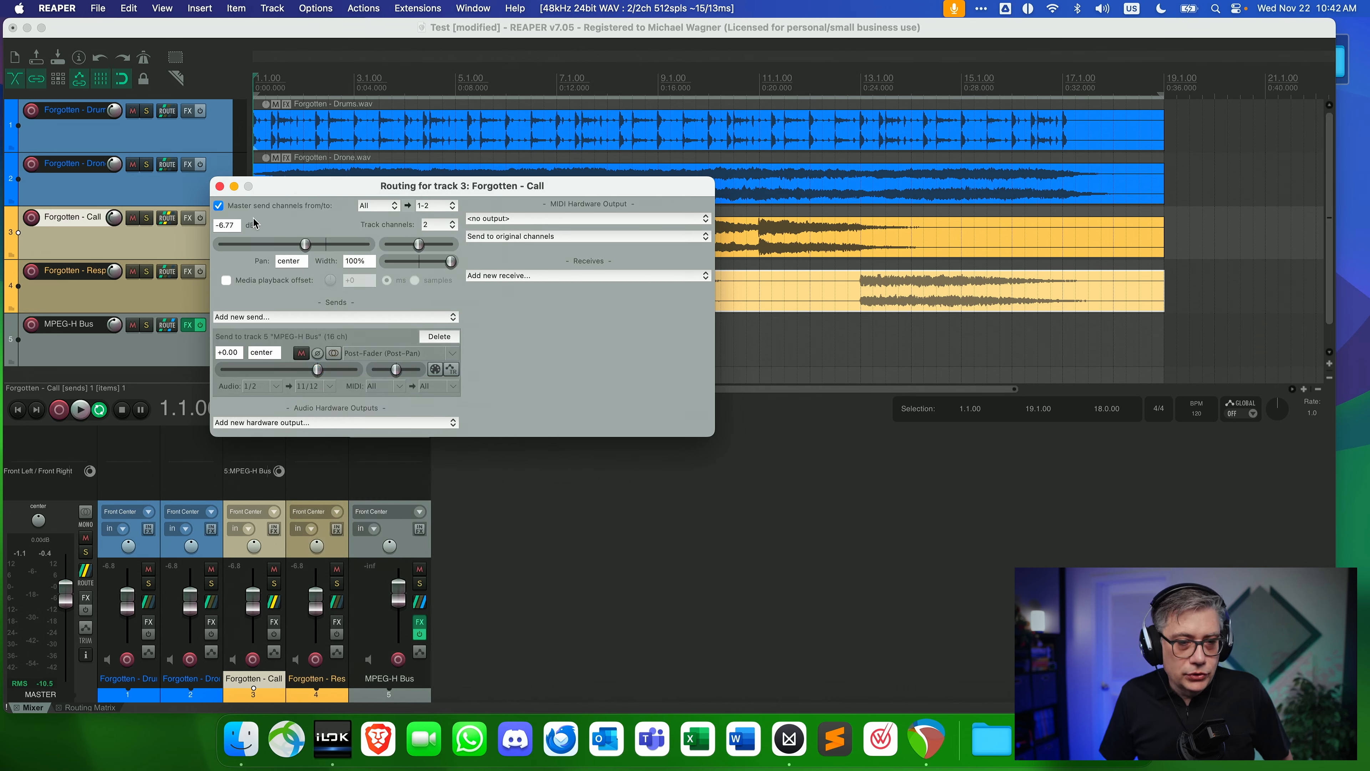
click(218, 207)
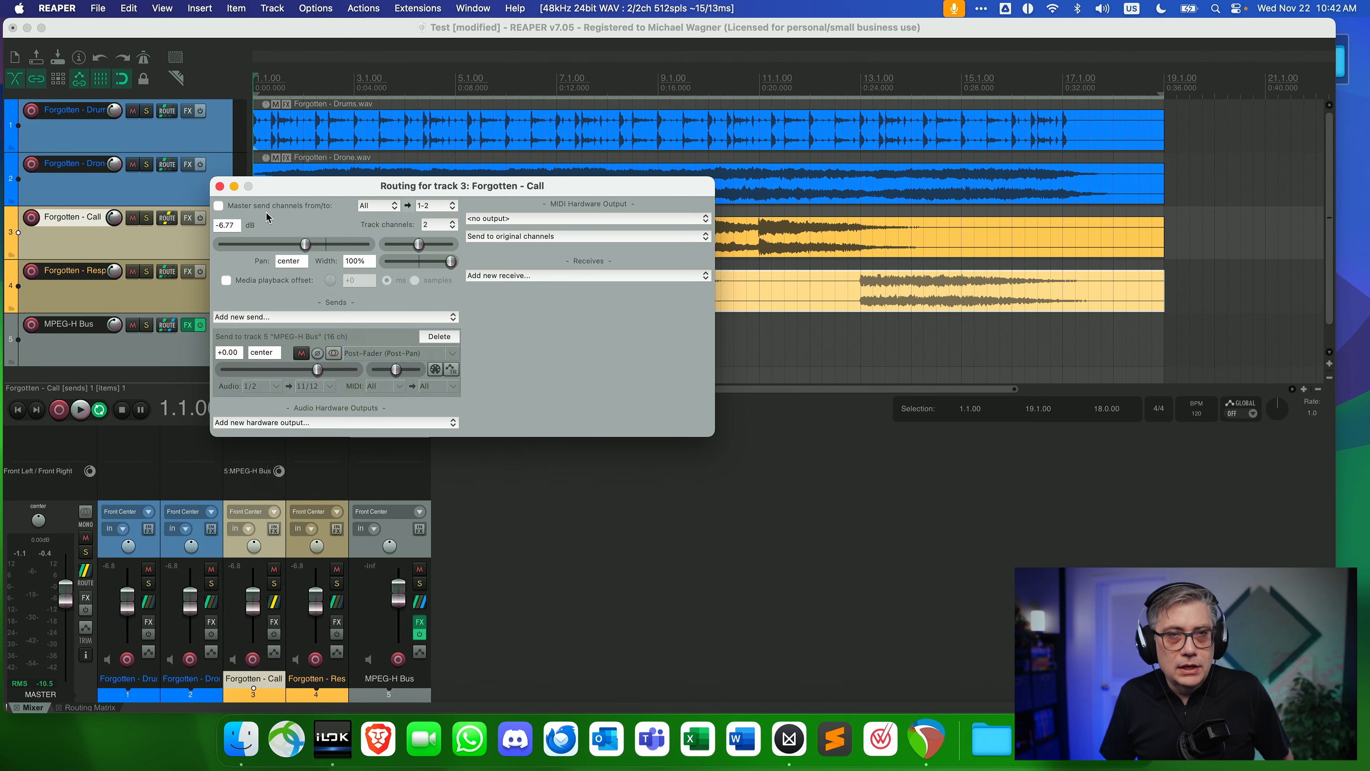
click(219, 186)
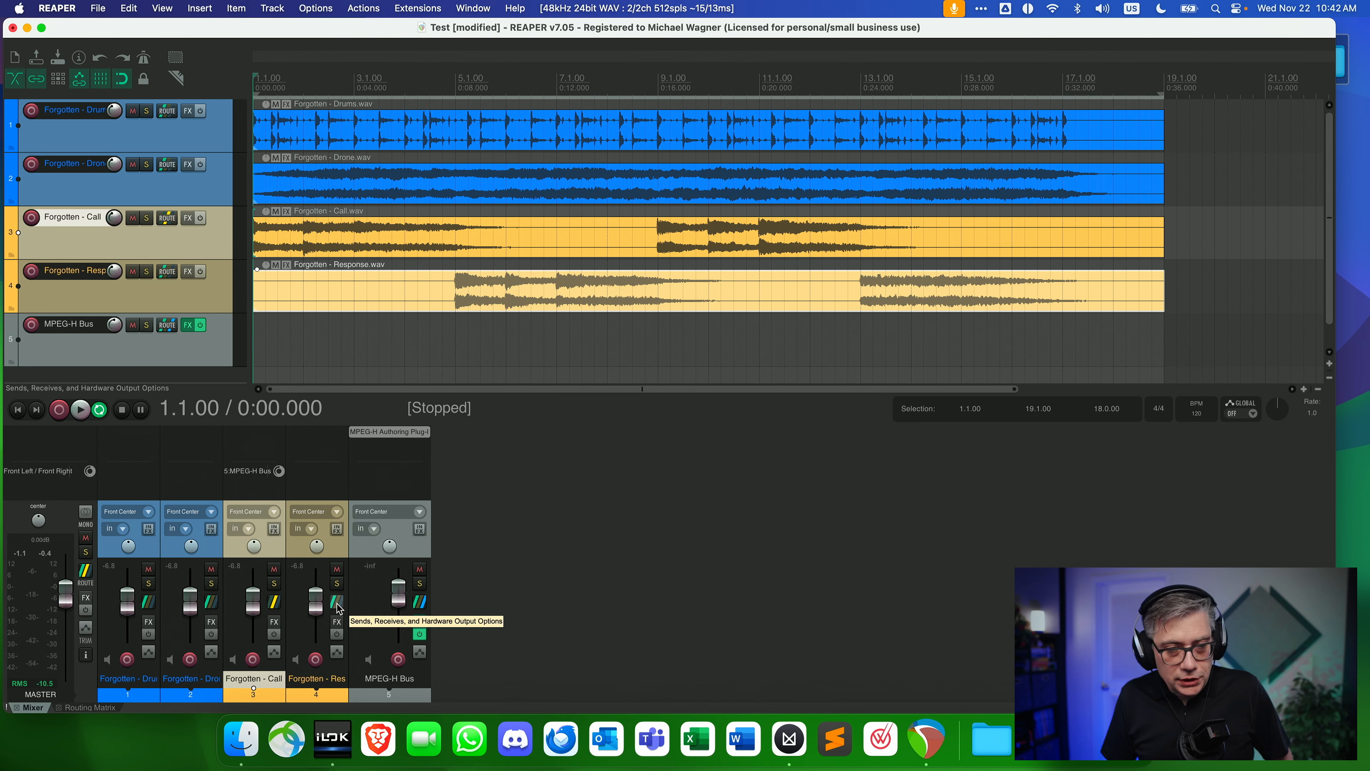
Route the Forgotten - Response track to channels 13/14 of the MPEG-H Bus and disable its master send.
click(336, 603)
drag(458, 514, 337, 187)
click(322, 323)
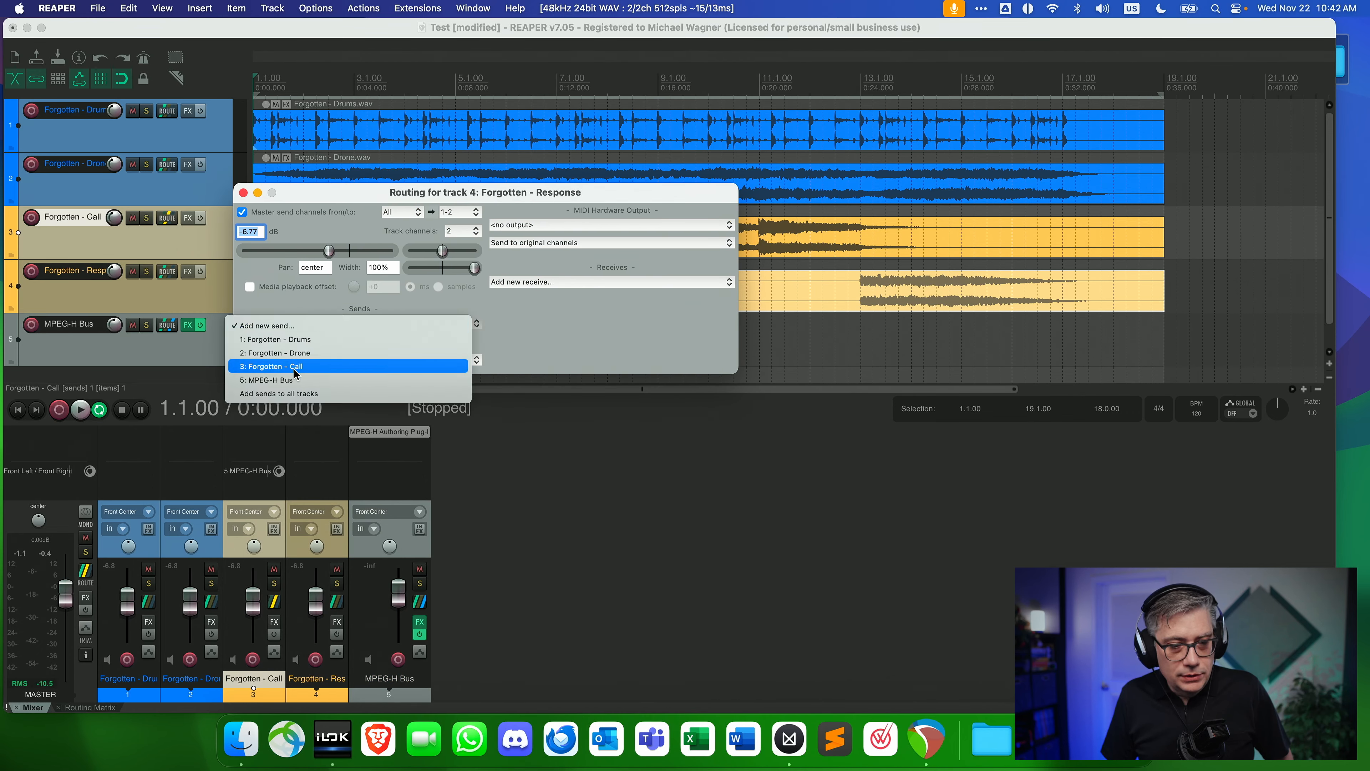
click(286, 381)
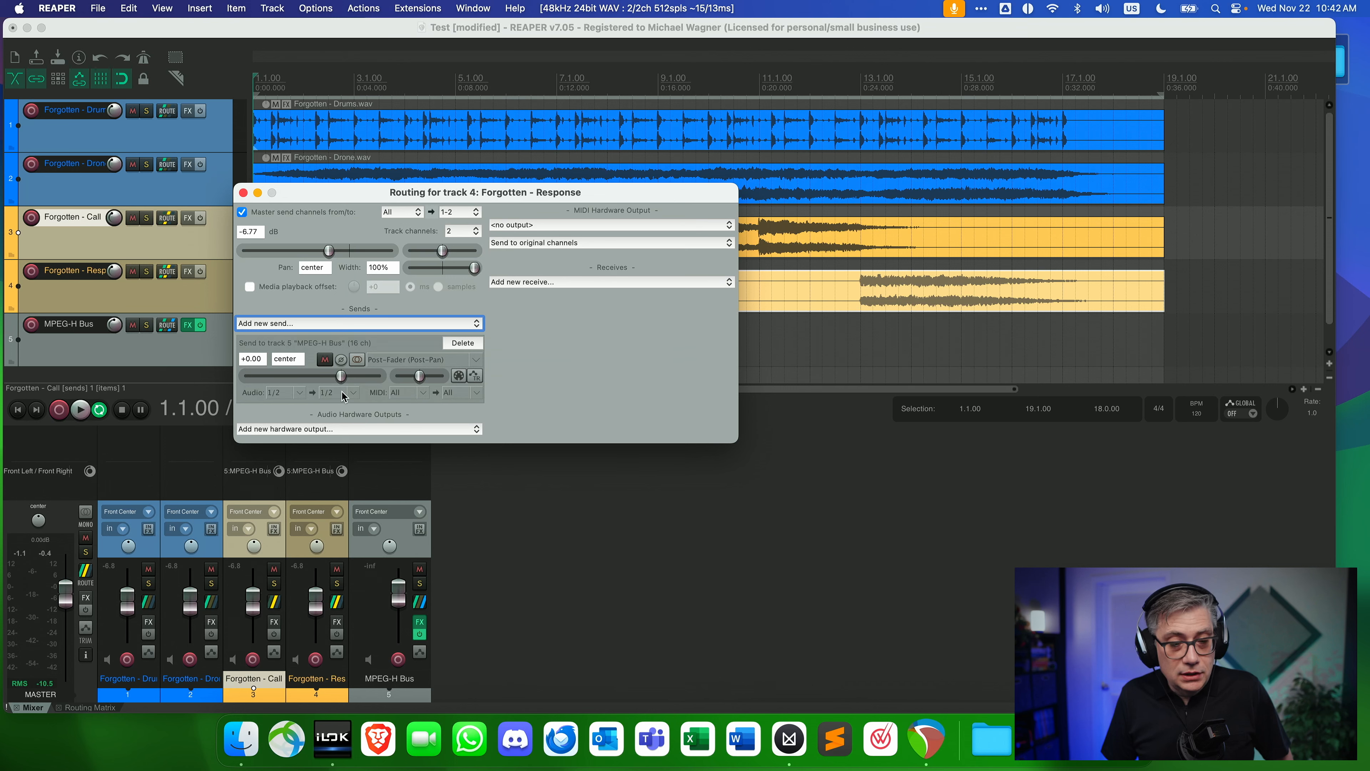
click(352, 393)
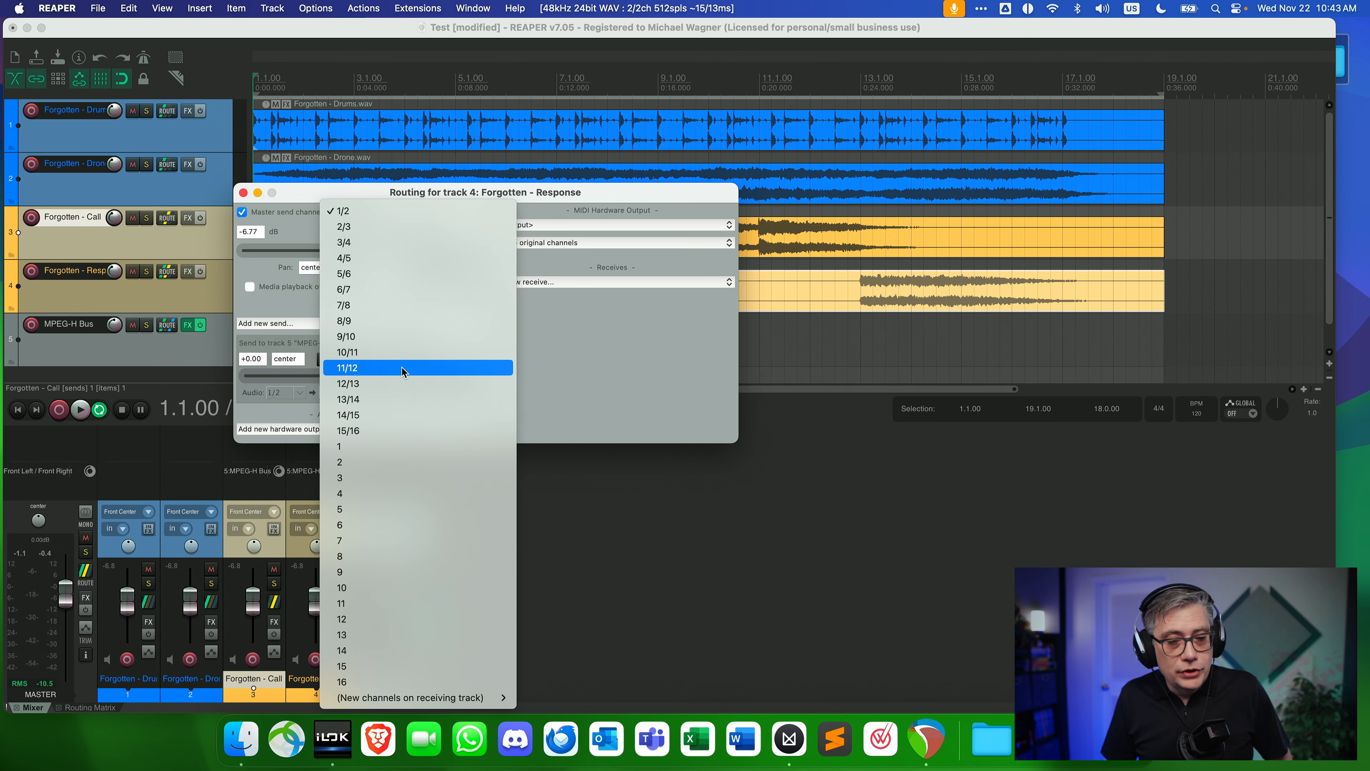
click(343, 399)
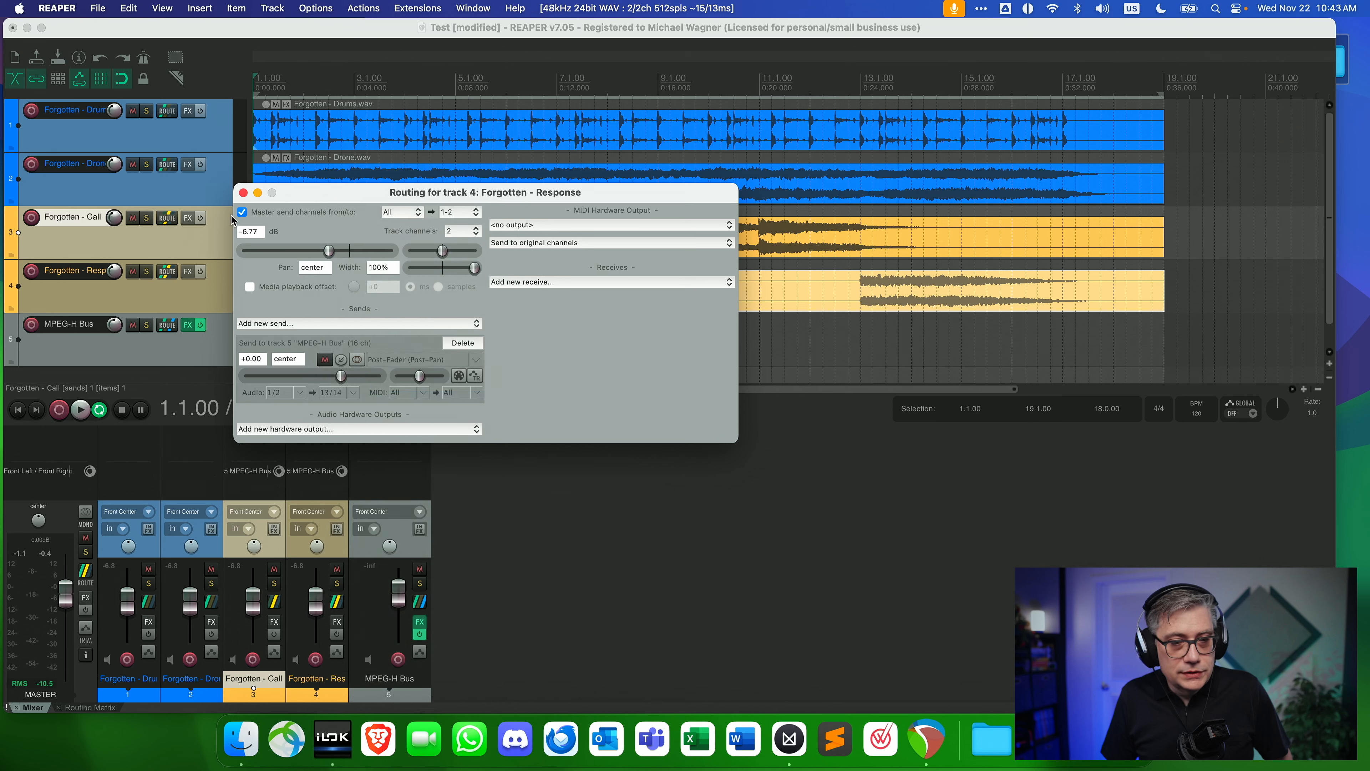
click(242, 212)
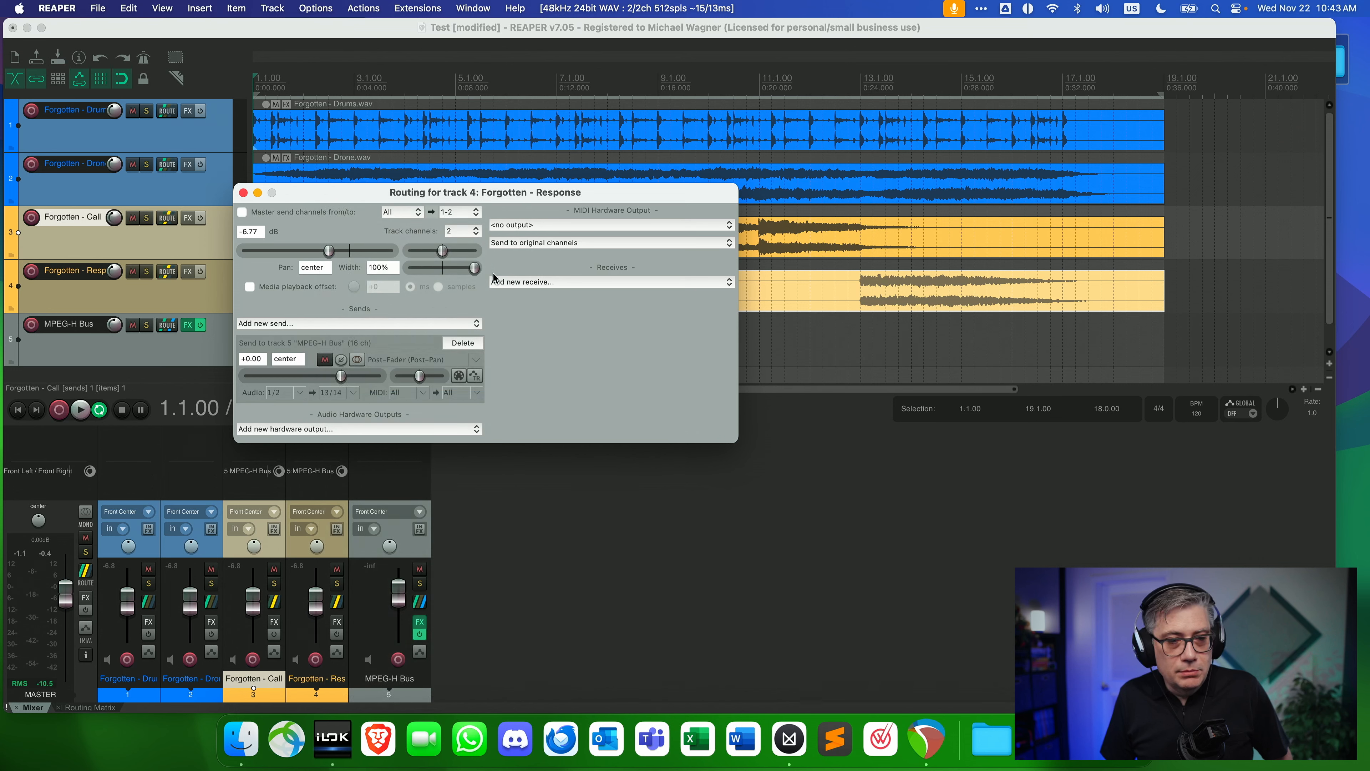
click(243, 193)
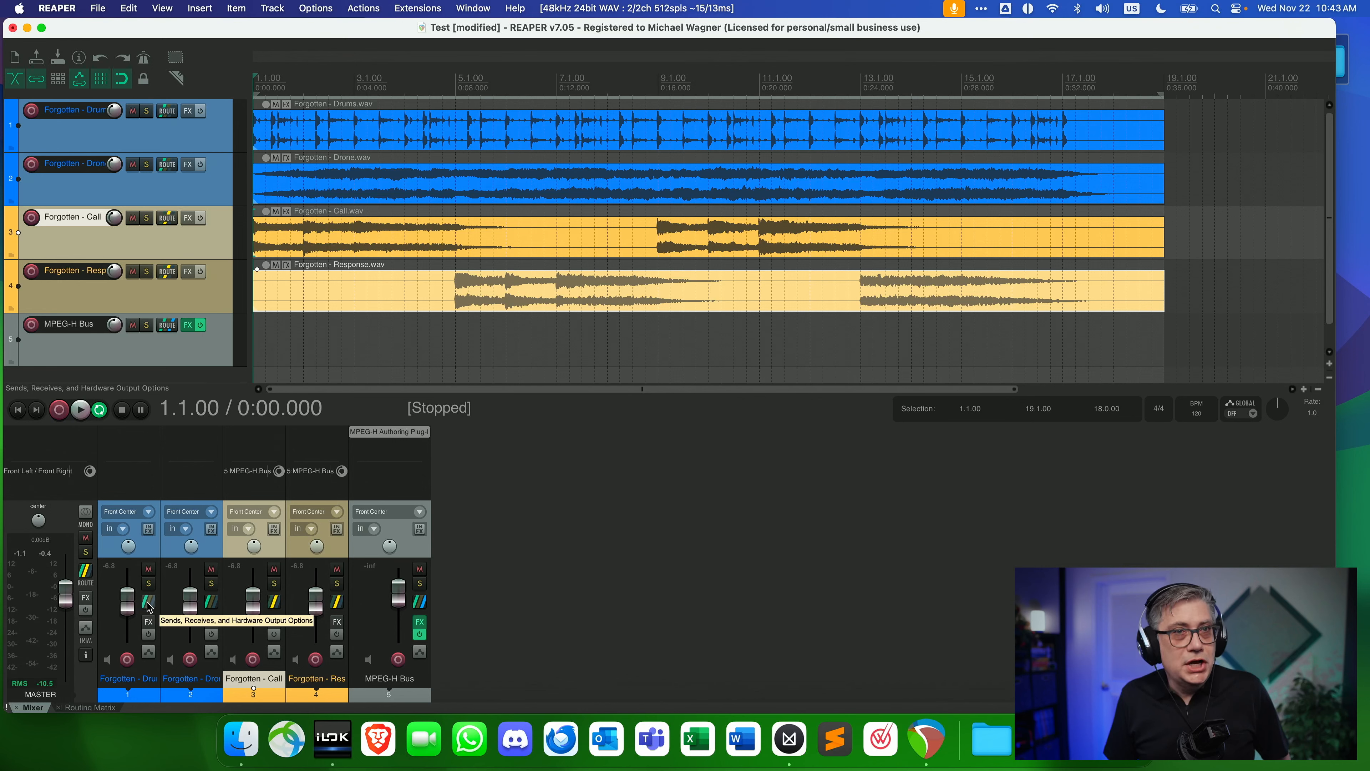
Set the Forgotten - Drums track to 10 channels and add a send from it to the MPEG-H Bus.
click(148, 603)
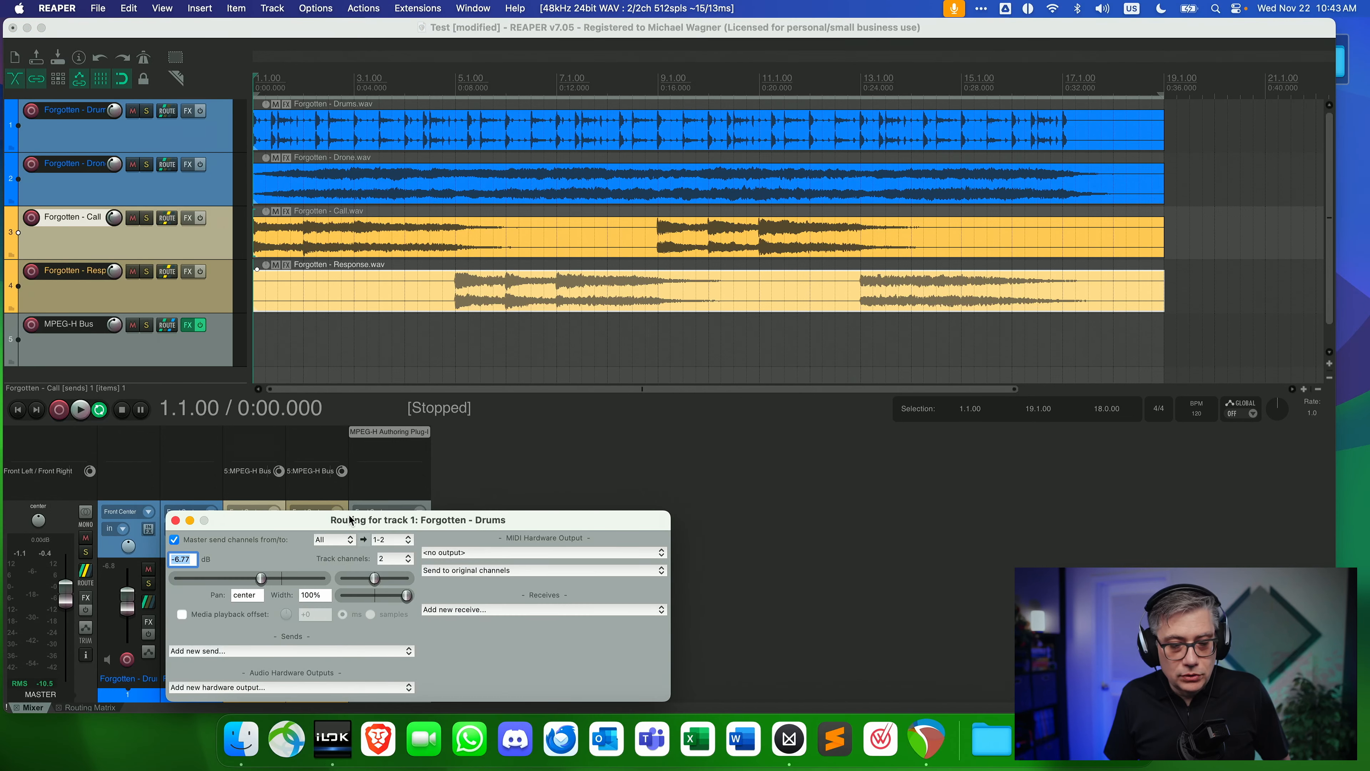
drag(349, 520, 359, 226)
click(416, 265)
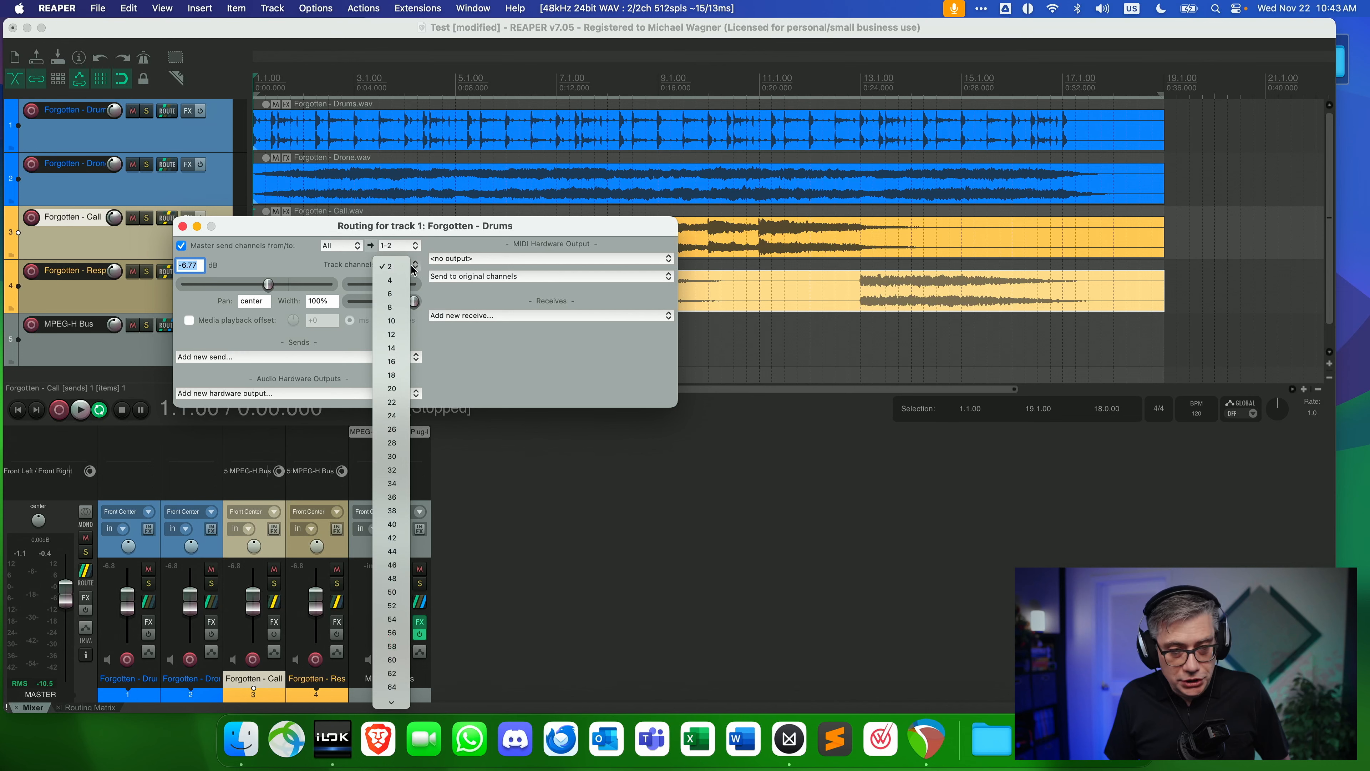
click(391, 322)
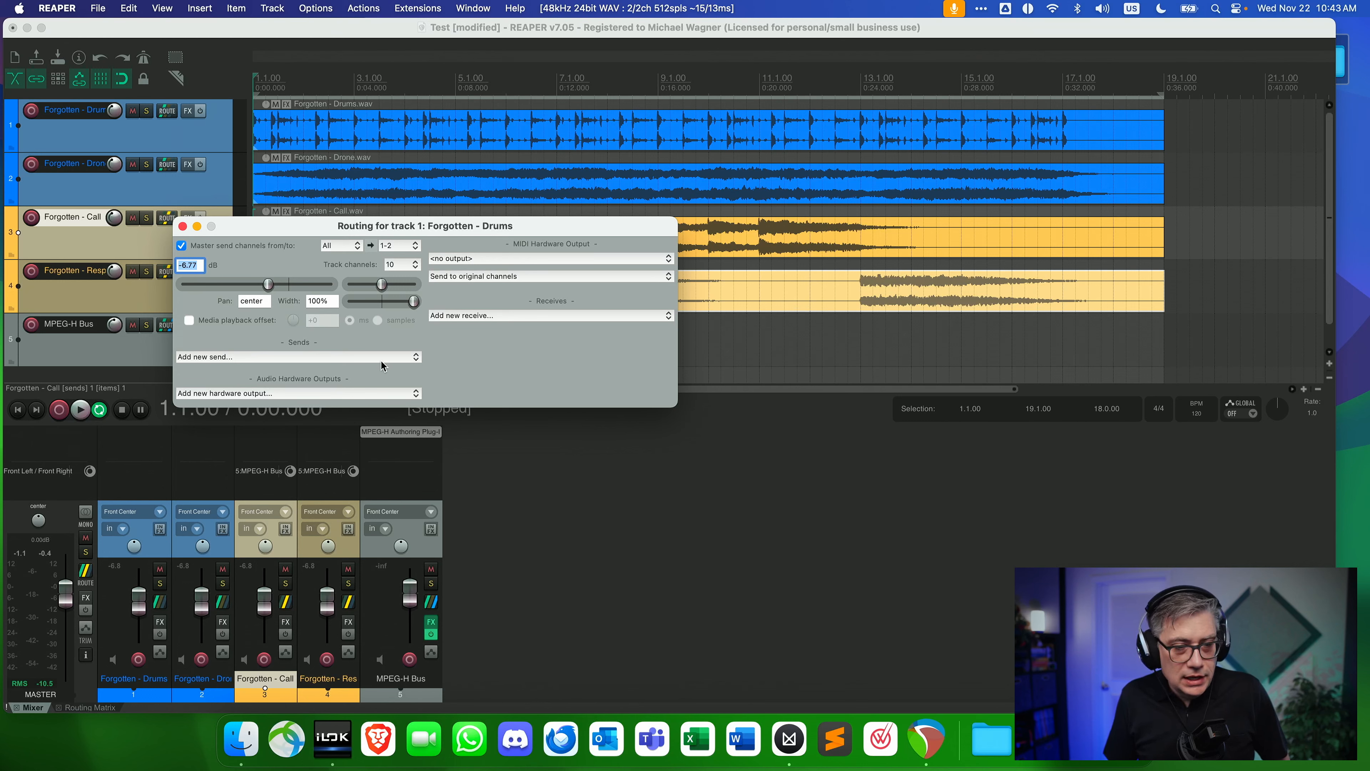
click(349, 357)
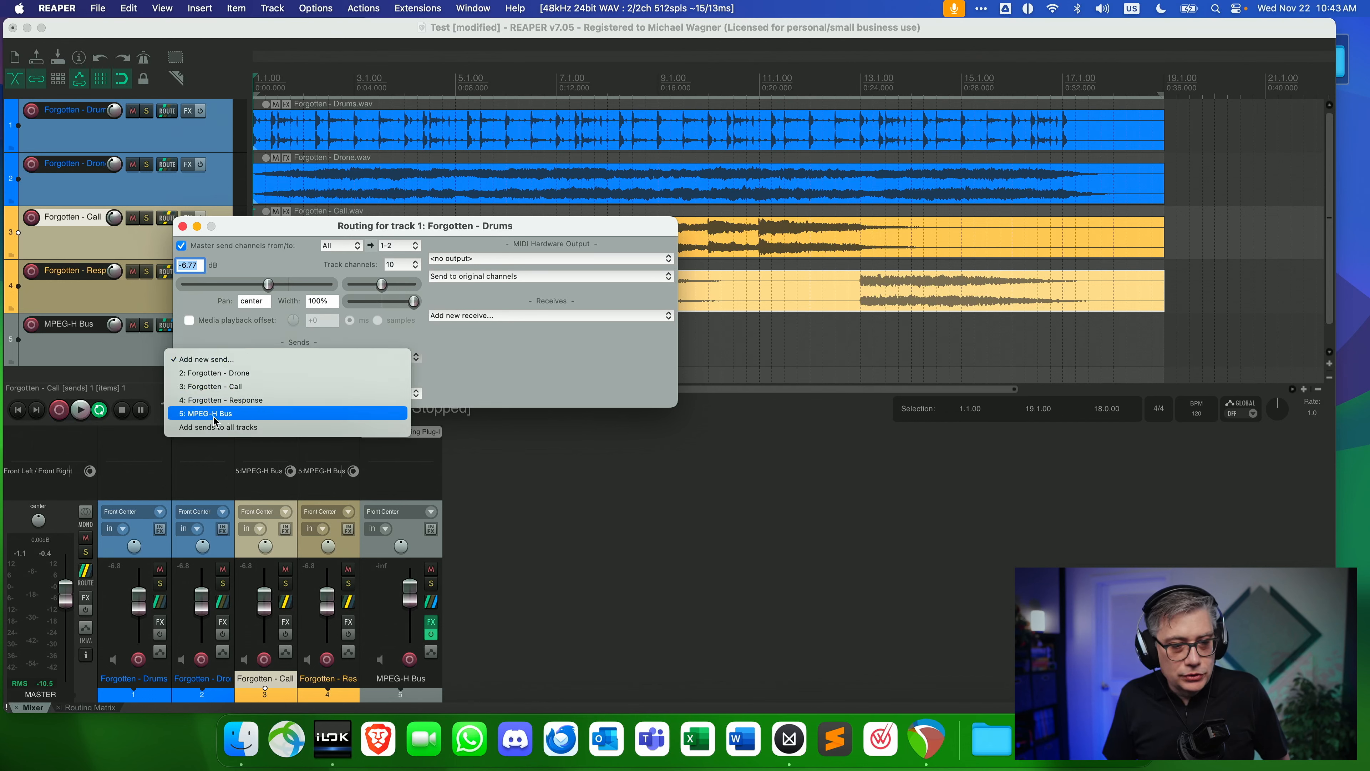
click(190, 415)
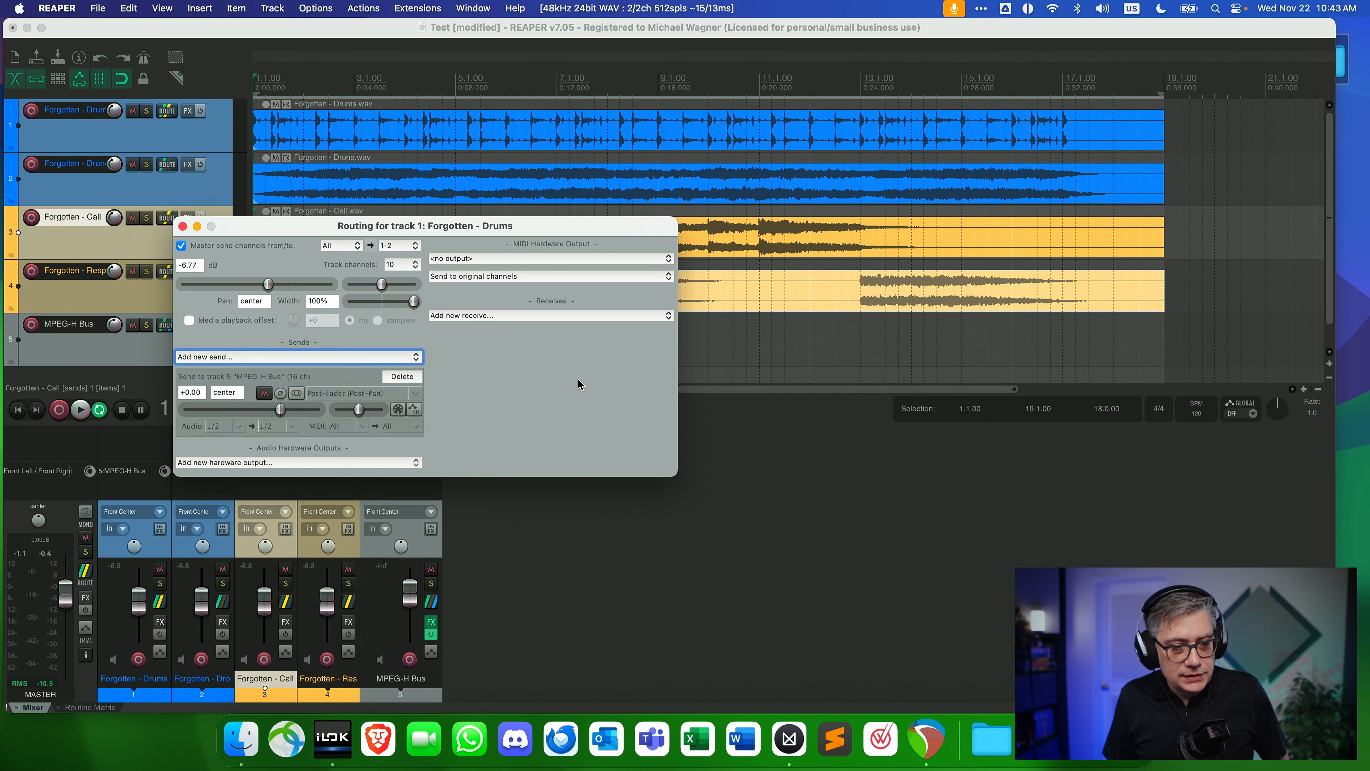
Set the Drums send to the 10-channel source 1-10 and disable the track's master send.
click(238, 426)
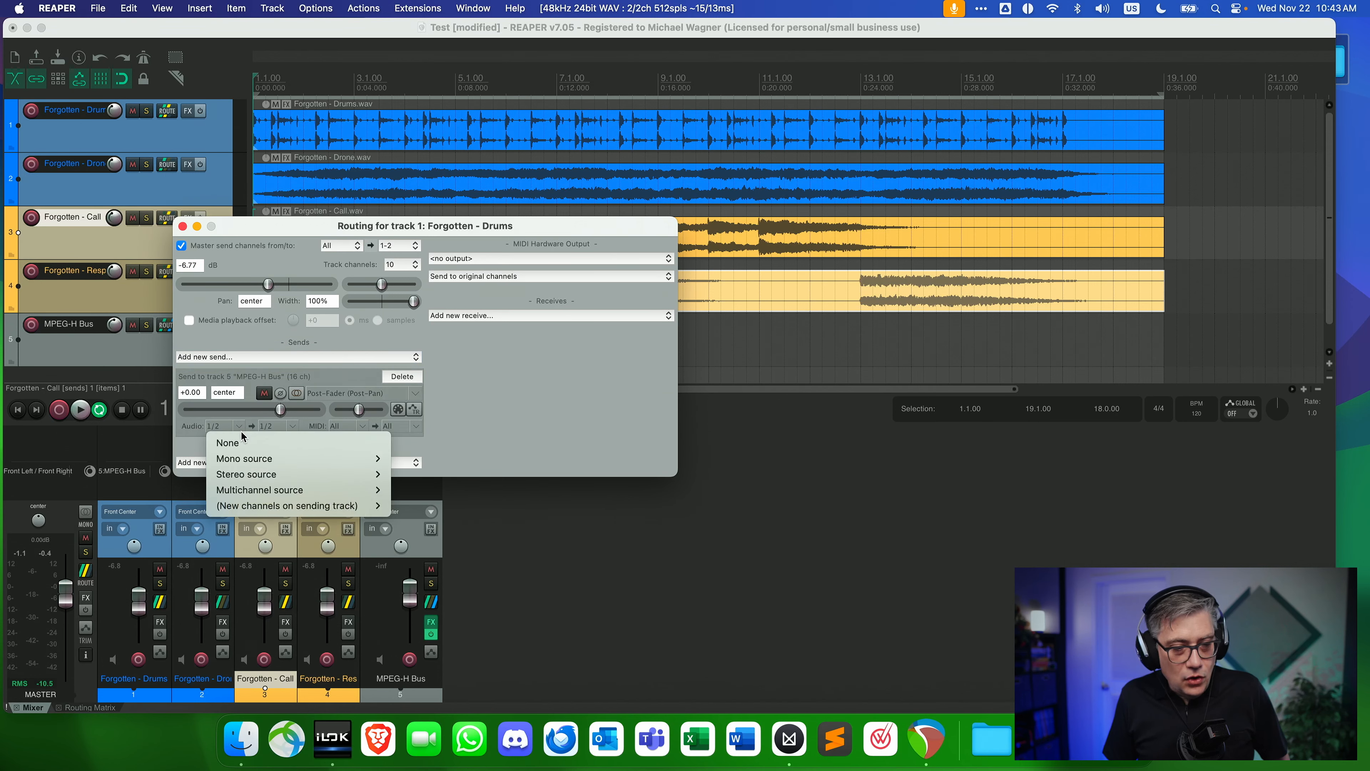
mouse_move(255, 491)
mouse_move(455, 540)
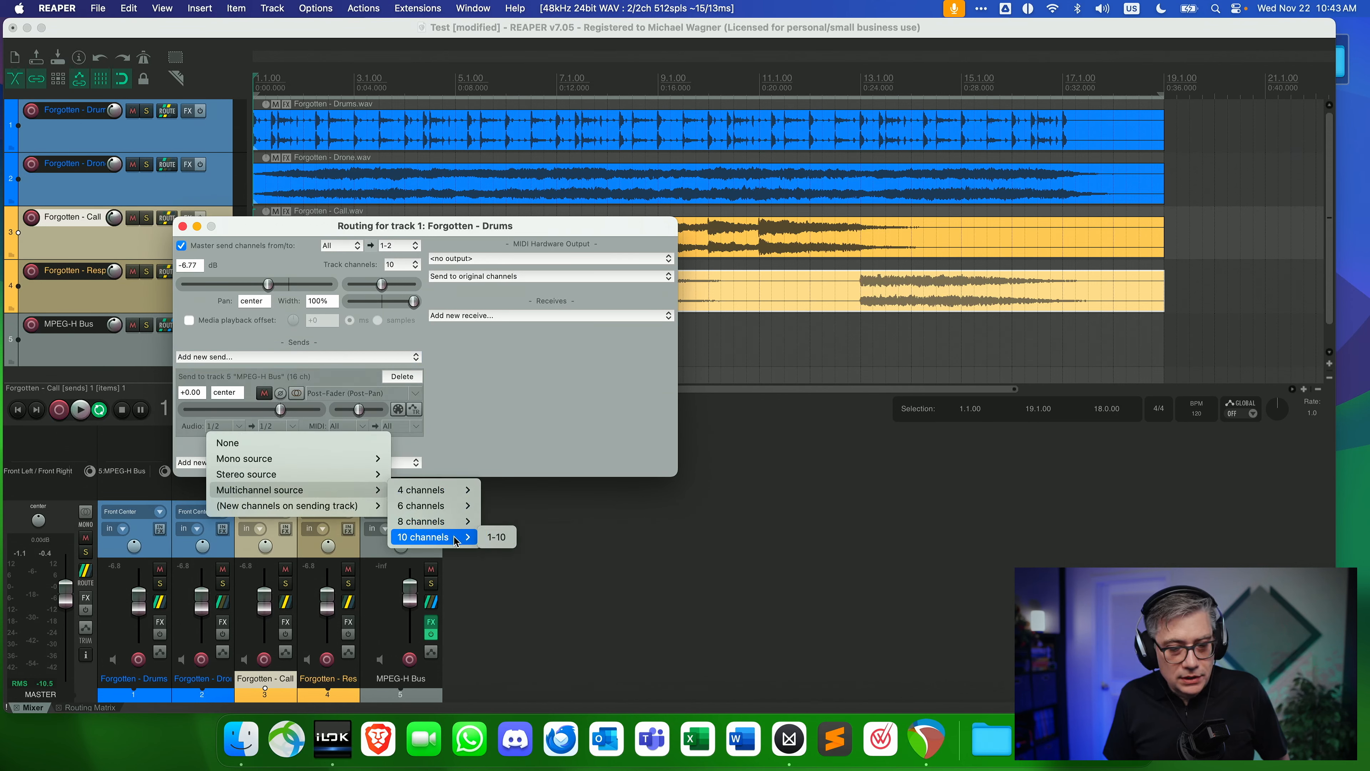
click(512, 538)
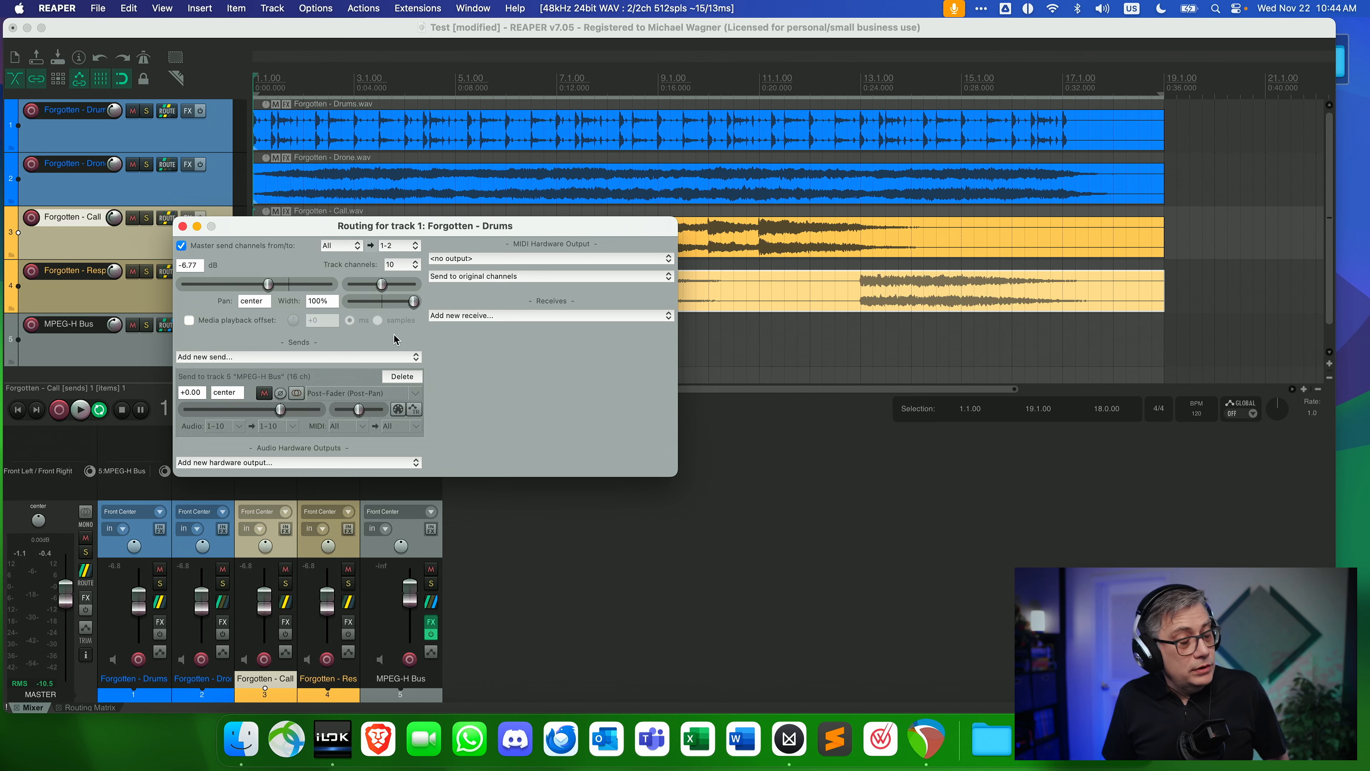
click(182, 246)
click(183, 227)
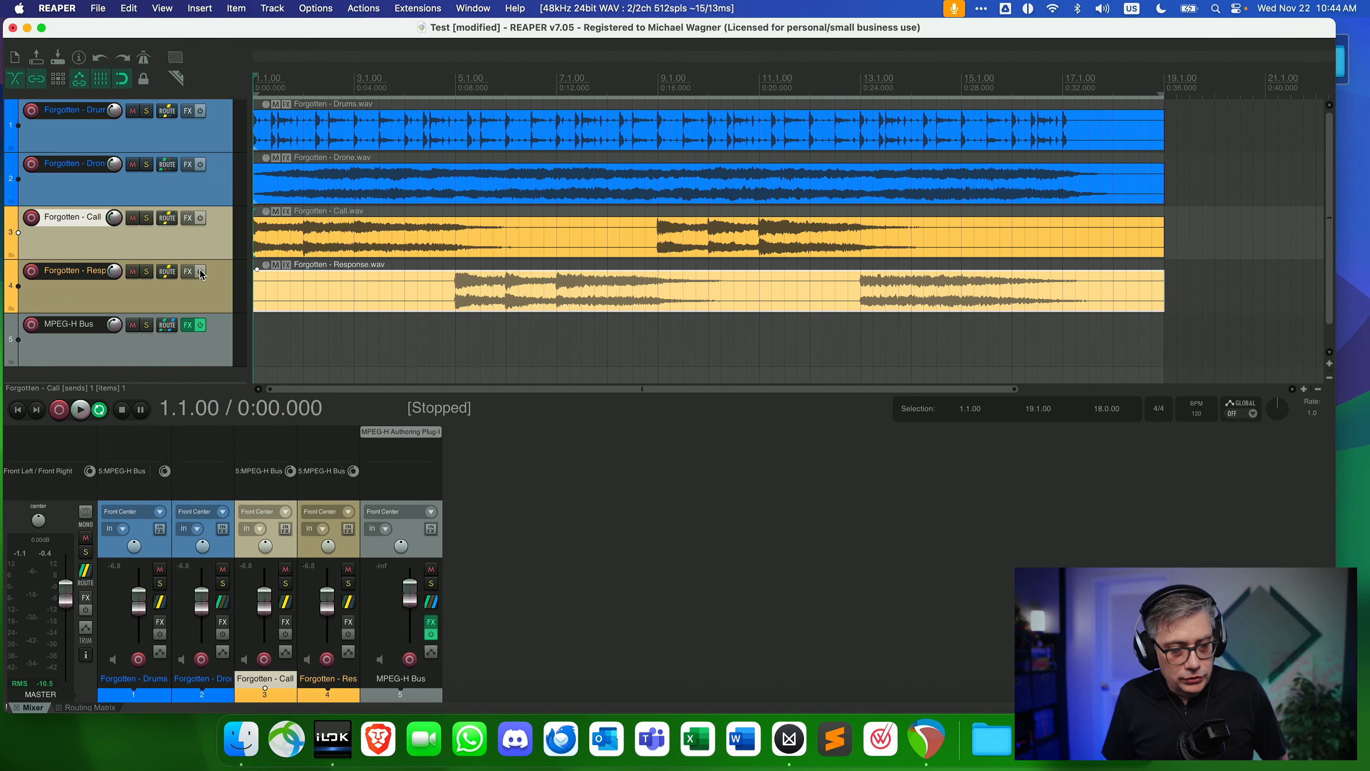
Set the Forgotten - Drone track to 10 channels and add a send from it to the MPEG-H Bus.
click(222, 601)
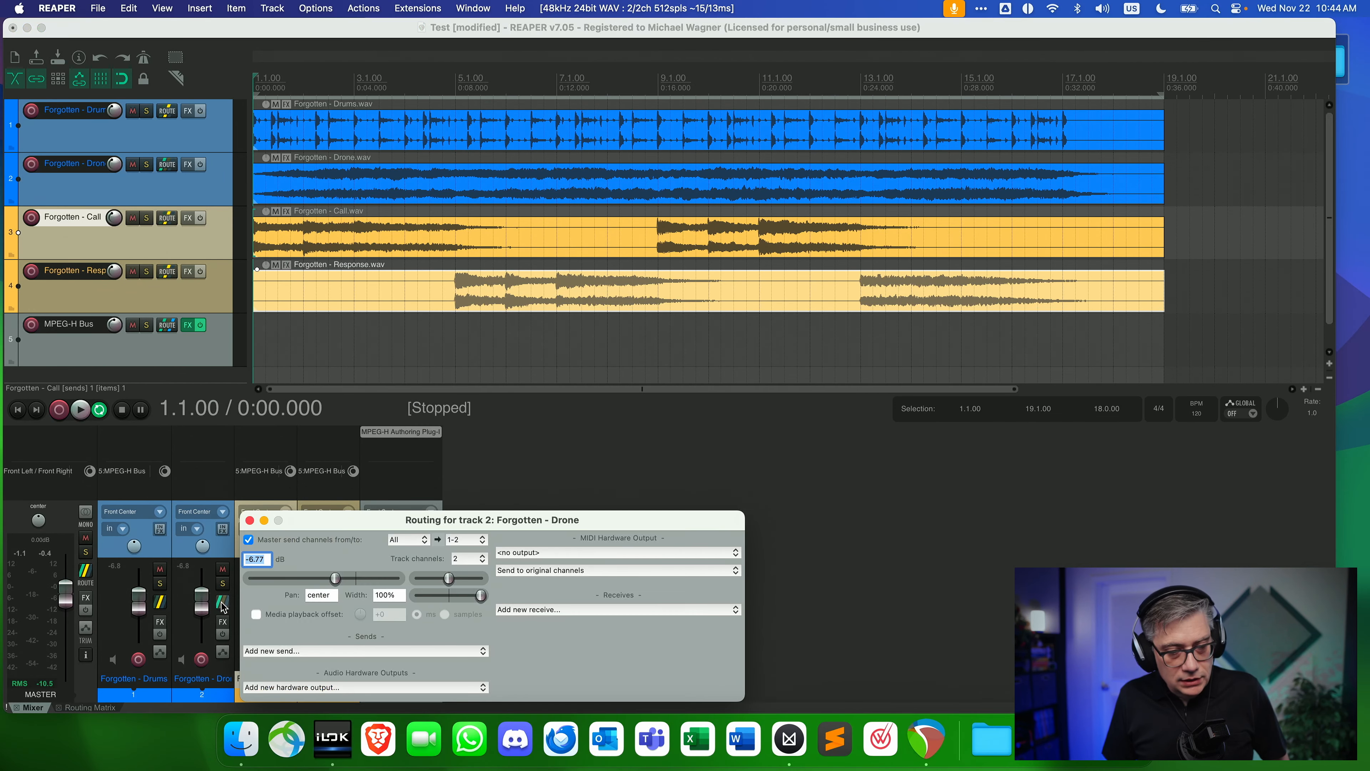
drag(378, 527, 343, 266)
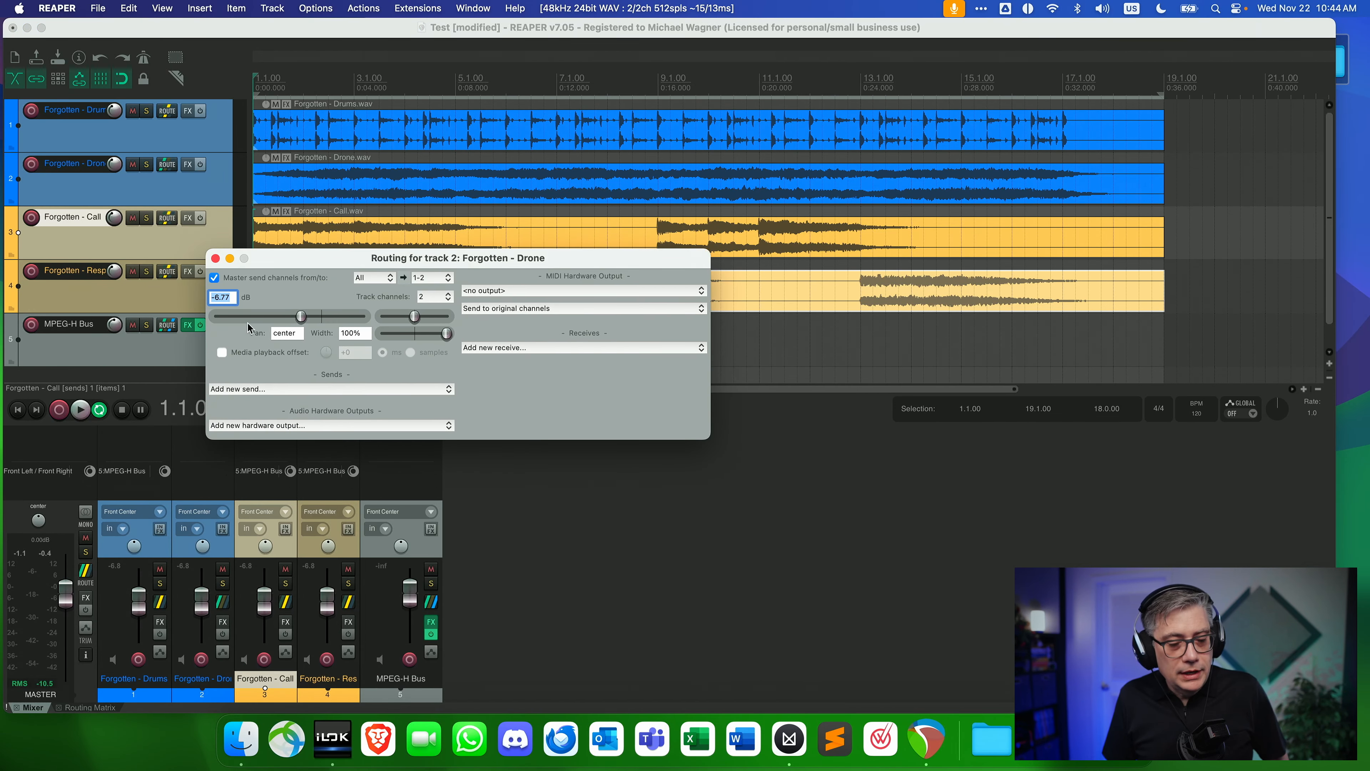
click(249, 389)
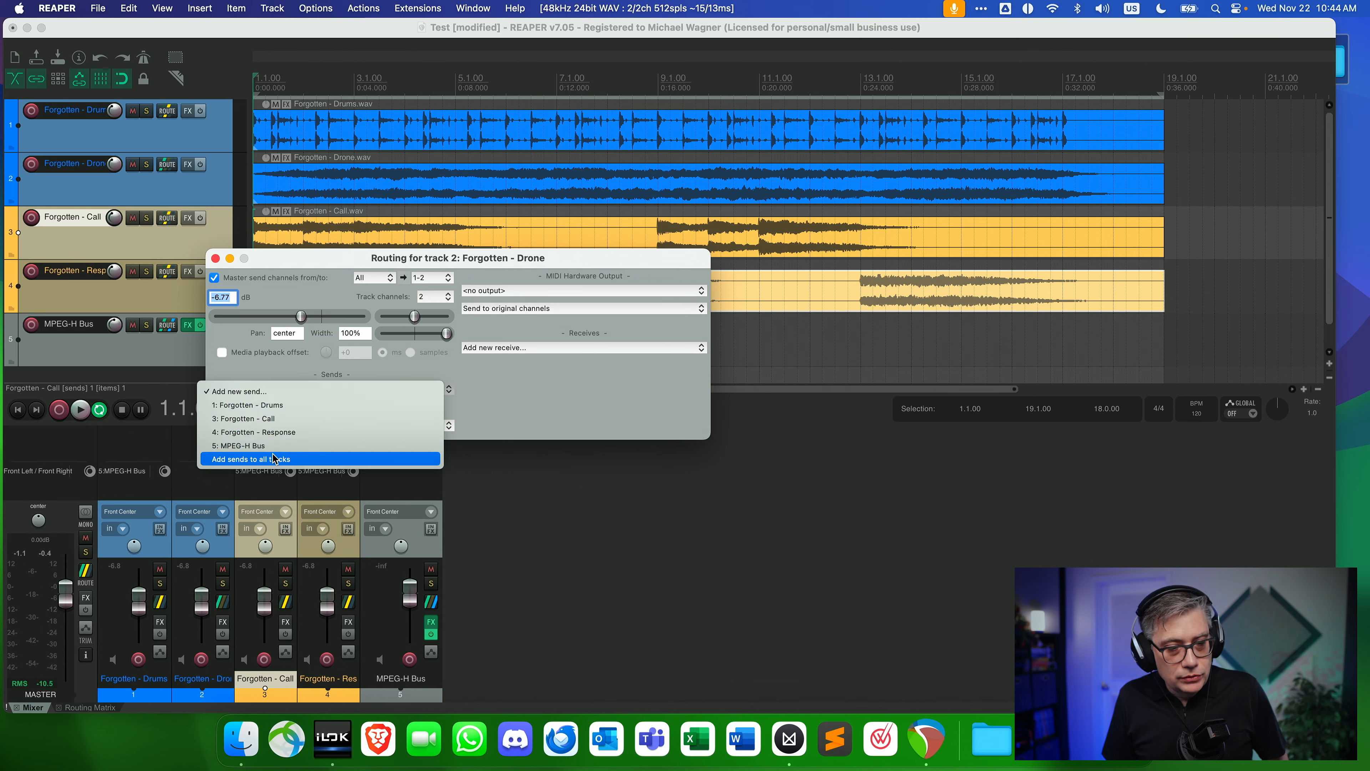
click(435, 301)
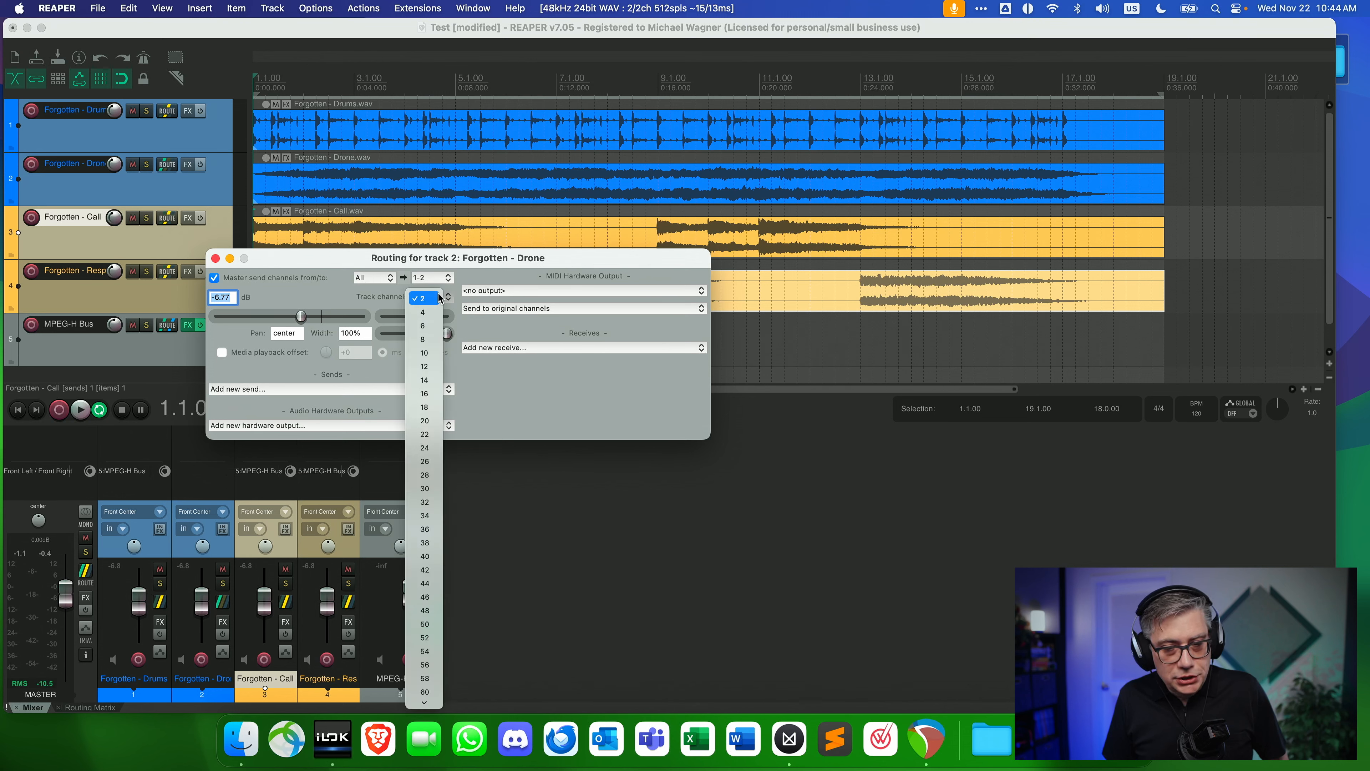
click(435, 298)
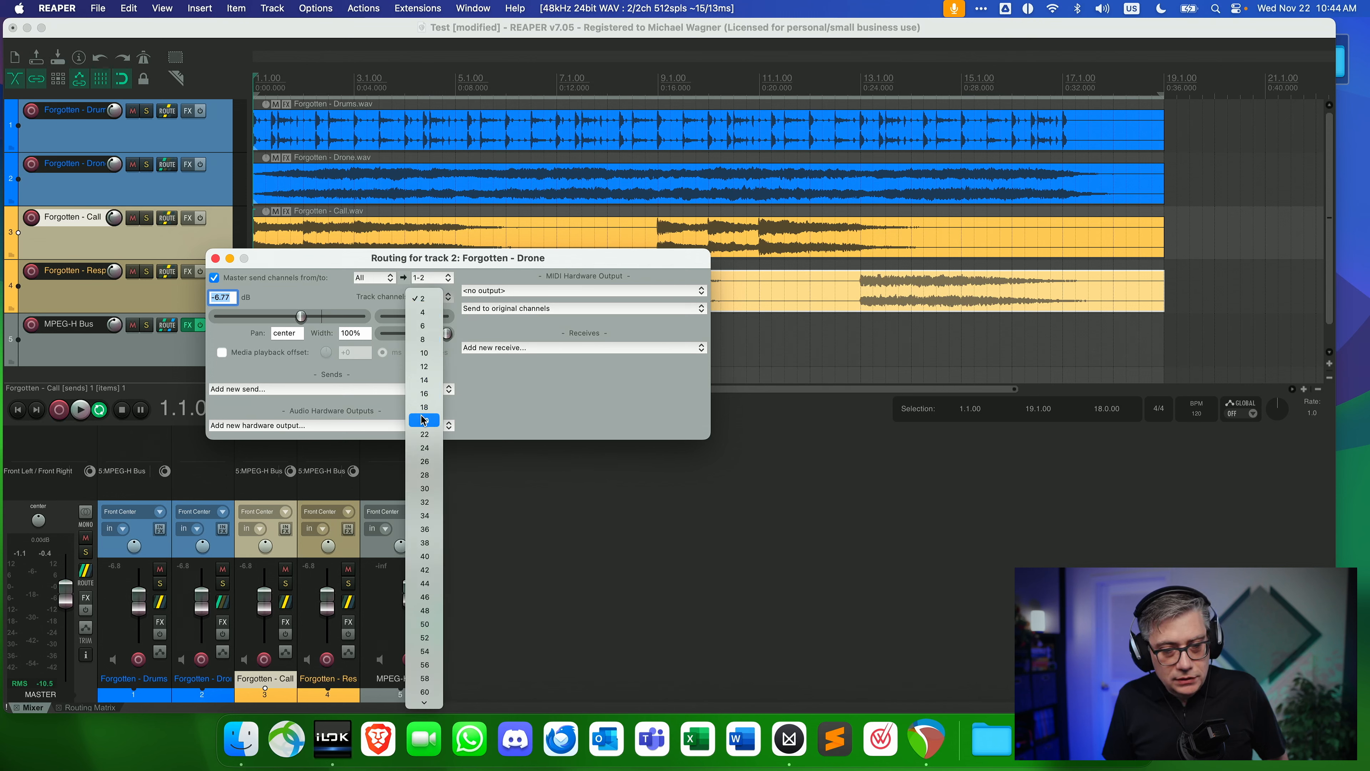
click(424, 353)
click(280, 390)
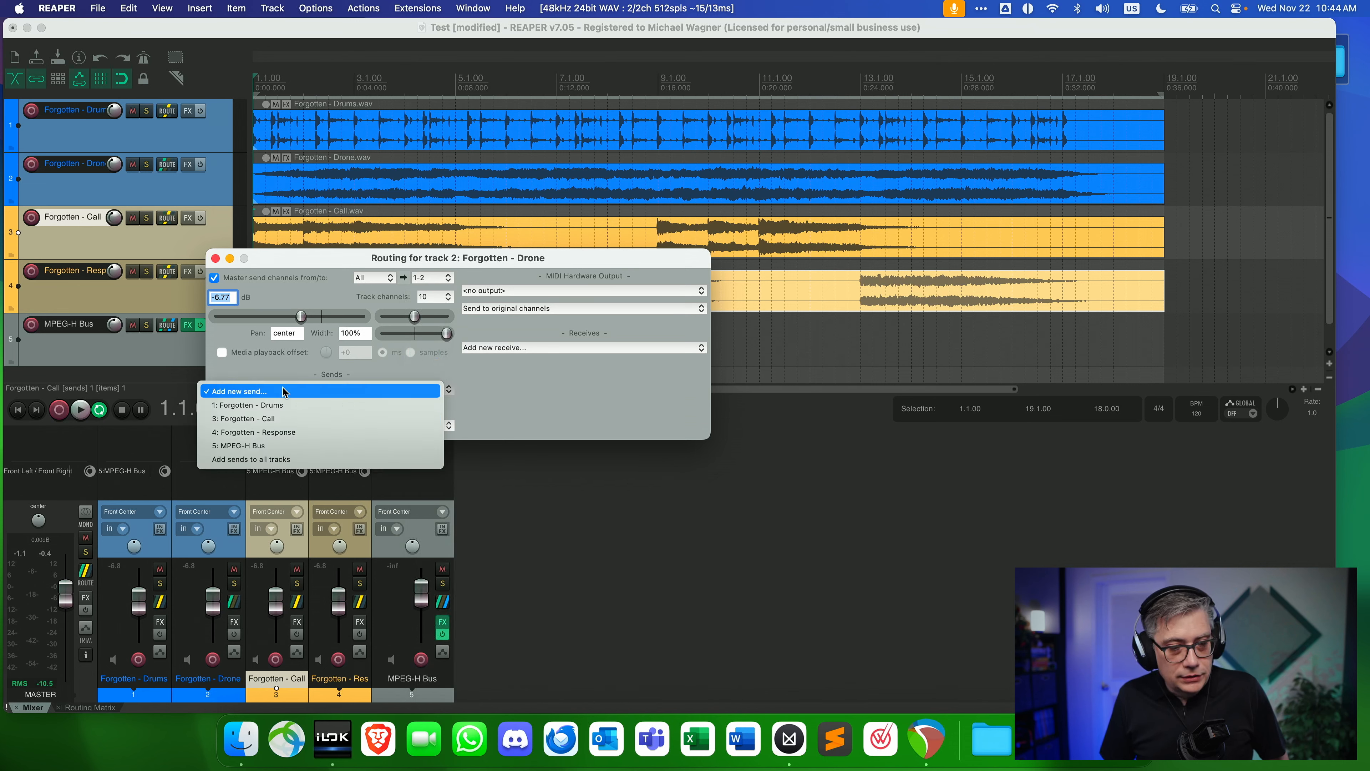
click(254, 446)
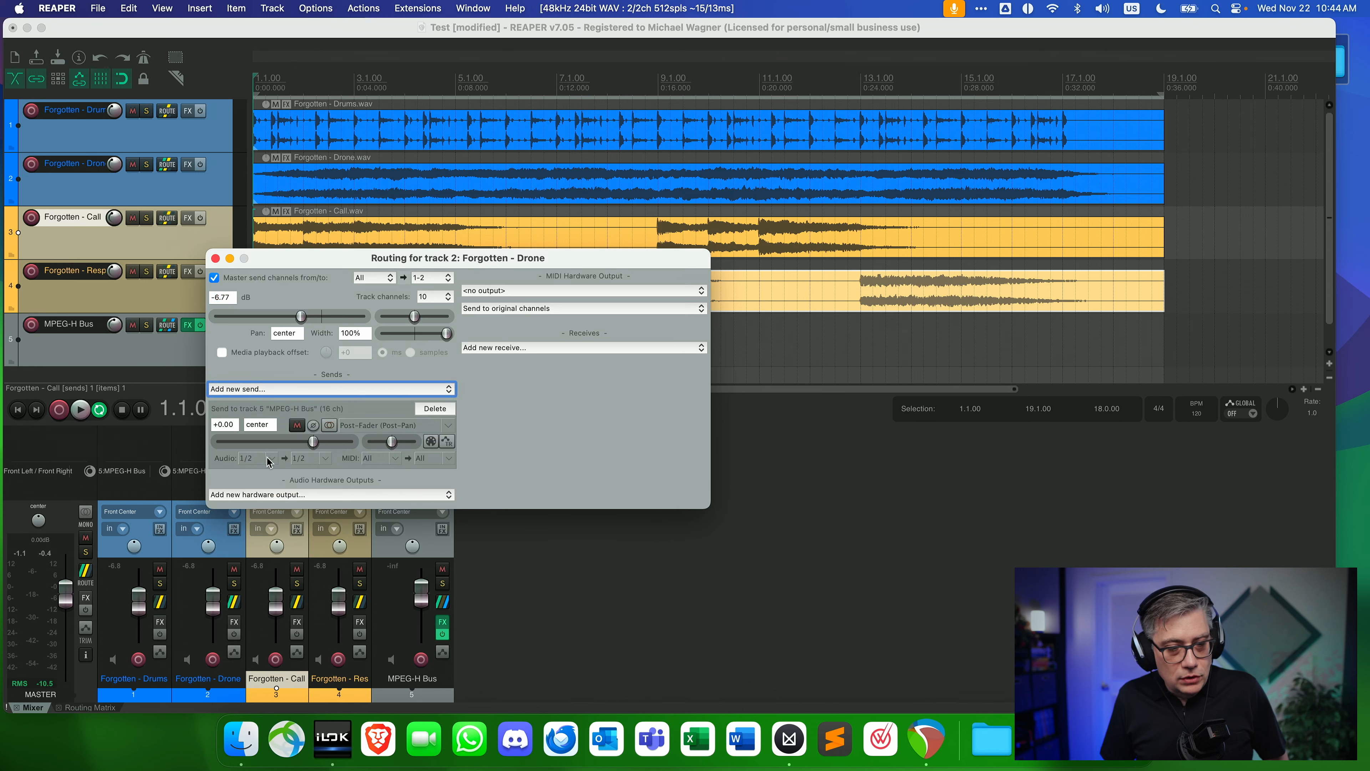
Set the Drone send to the 10-channel source 1-10 and disable the track's master send.
click(268, 459)
mouse_move(291, 523)
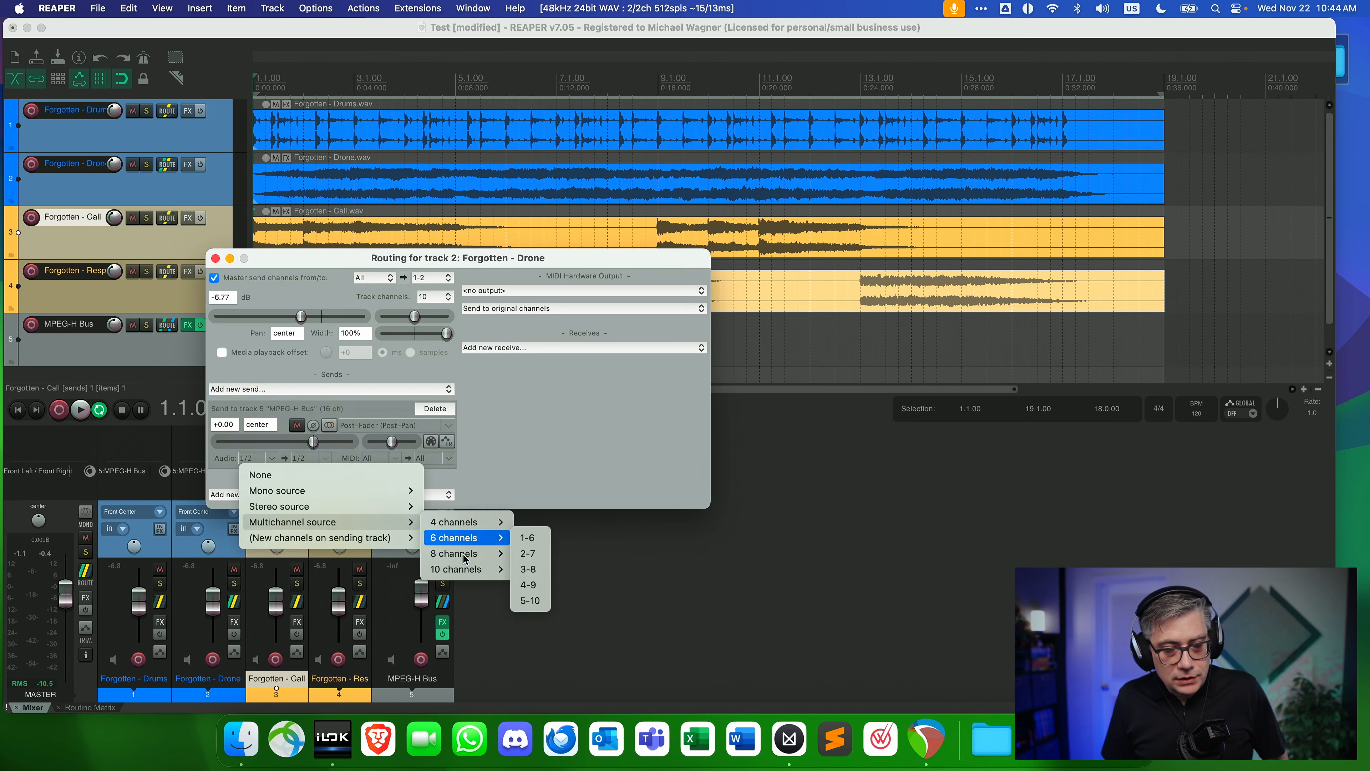
mouse_move(496, 570)
click(527, 570)
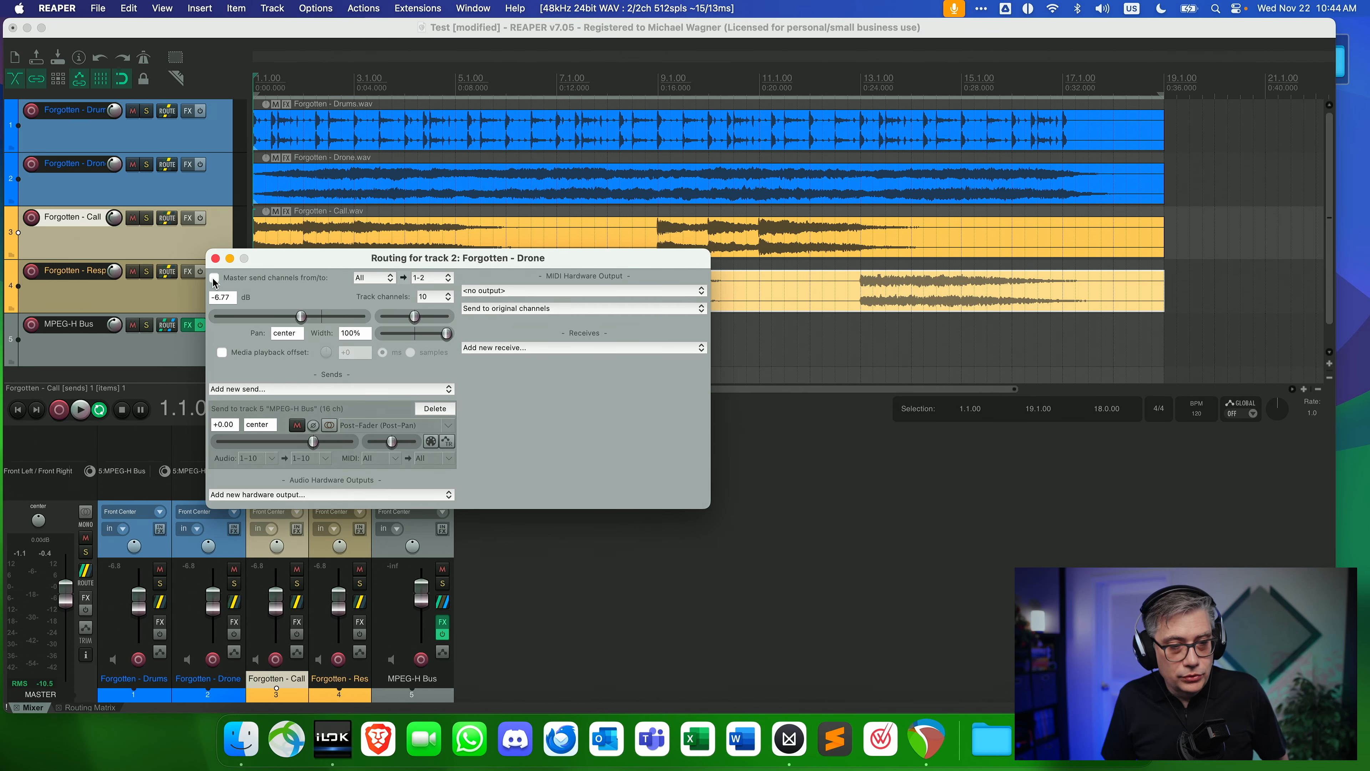
click(216, 259)
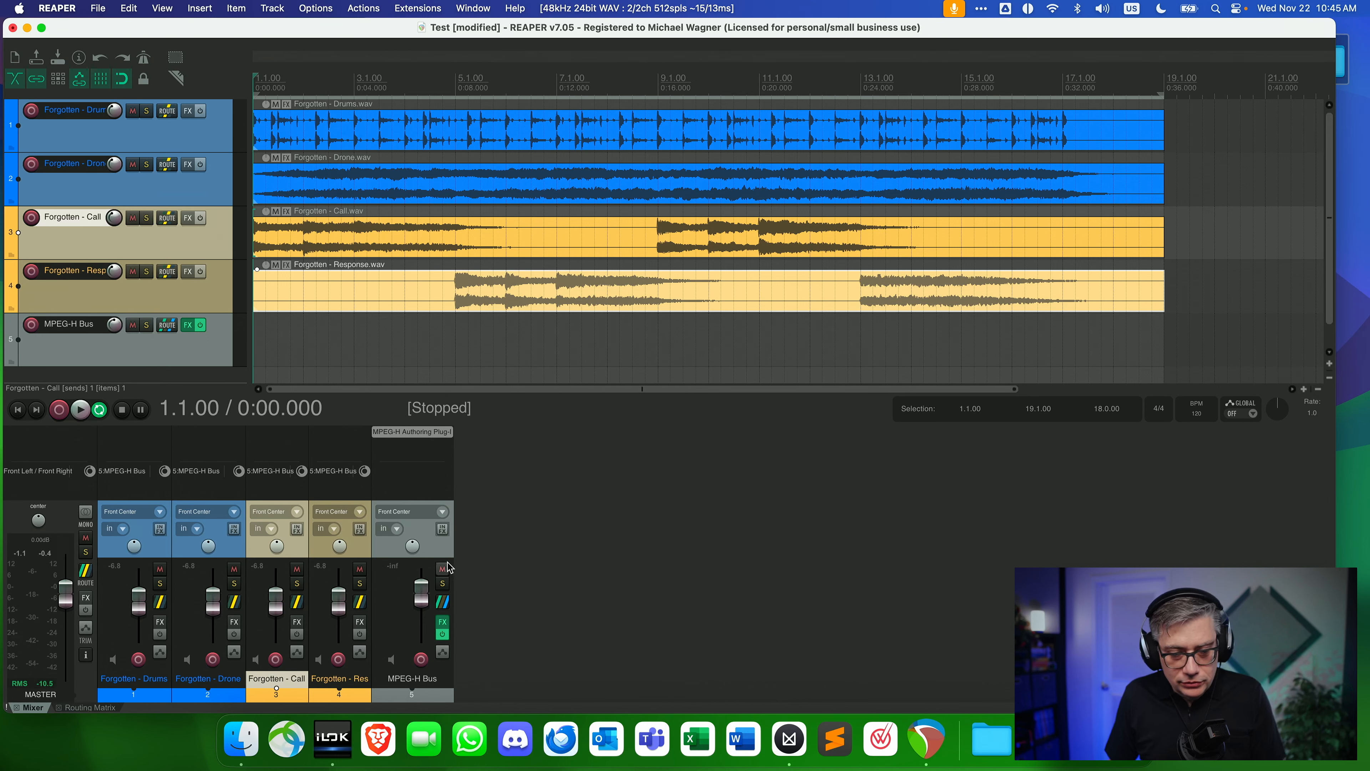
Play the project and check the signal levels and properties of the Bed, Call and Response components in the MPEG-H Authoring Plug-In.
key(space)
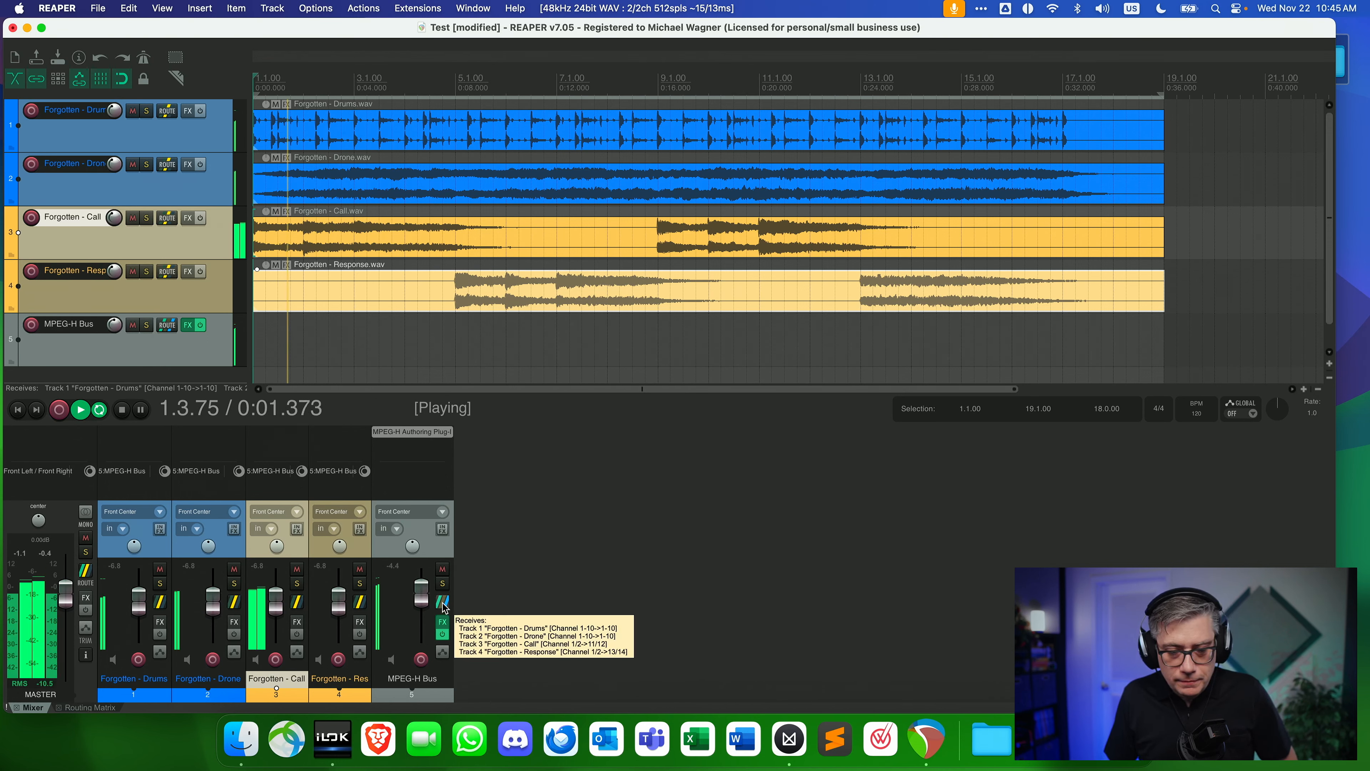
click(413, 432)
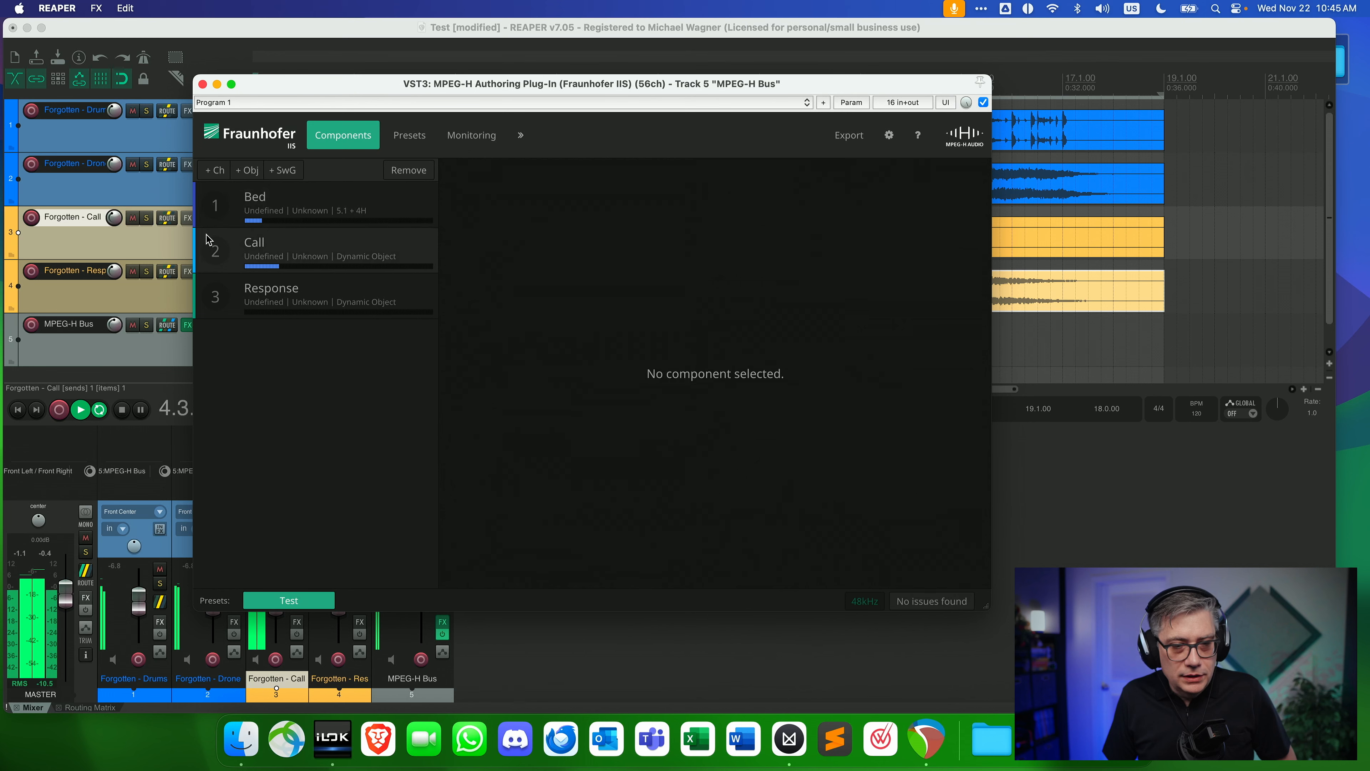
click(338, 215)
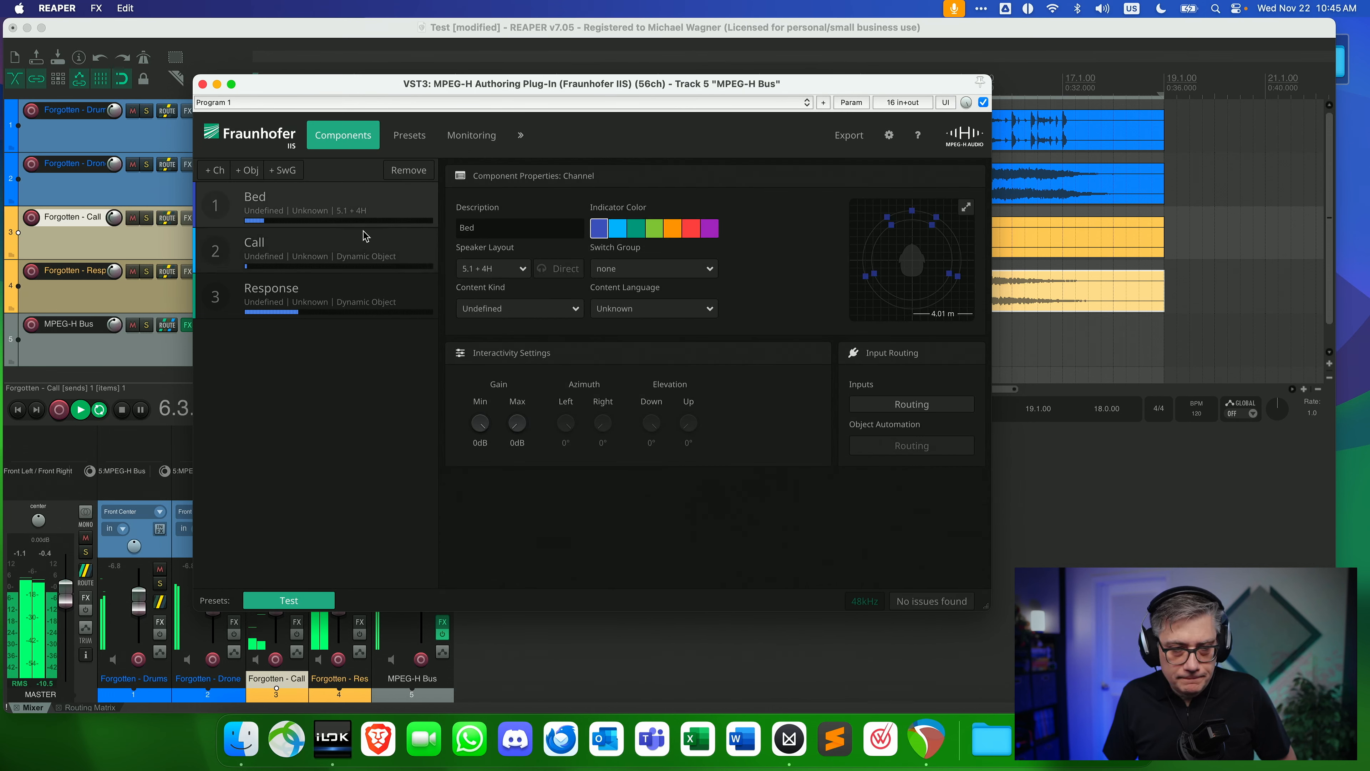
click(363, 243)
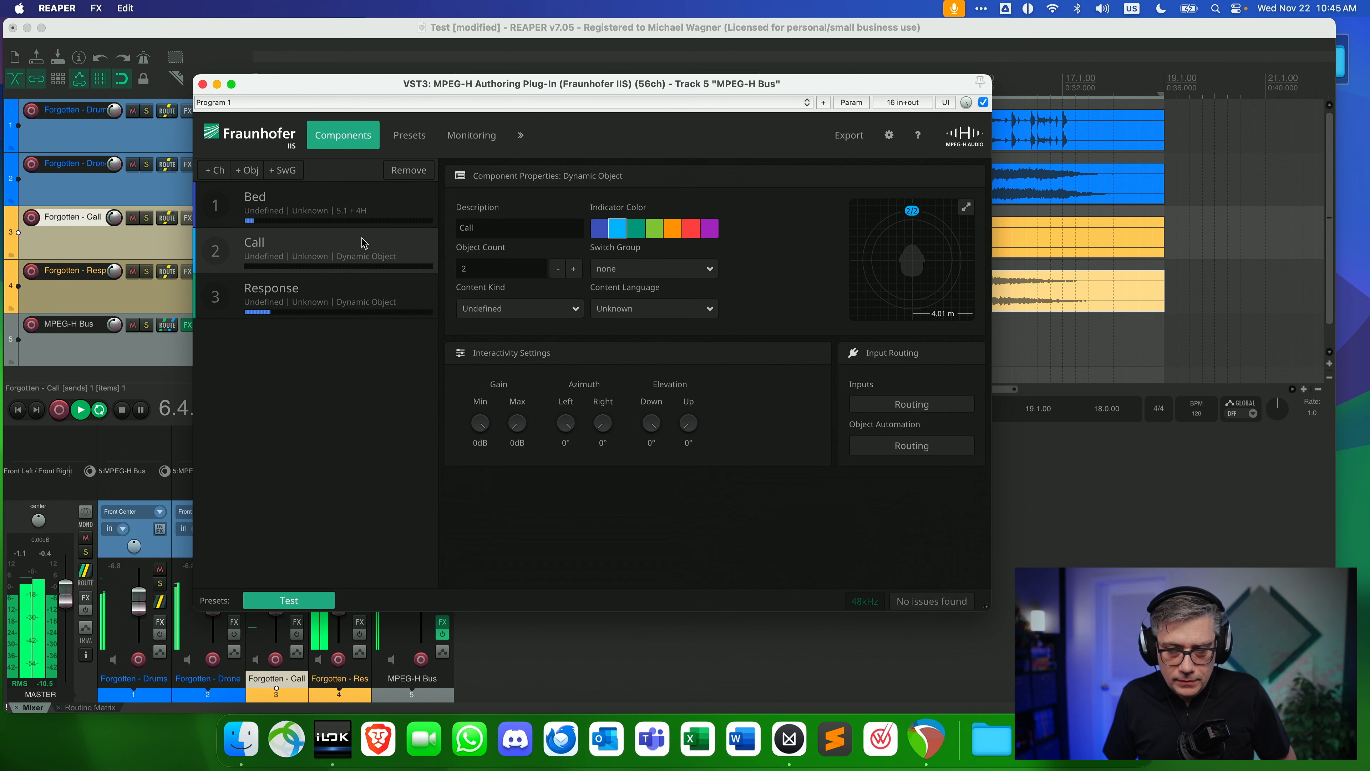
click(332, 294)
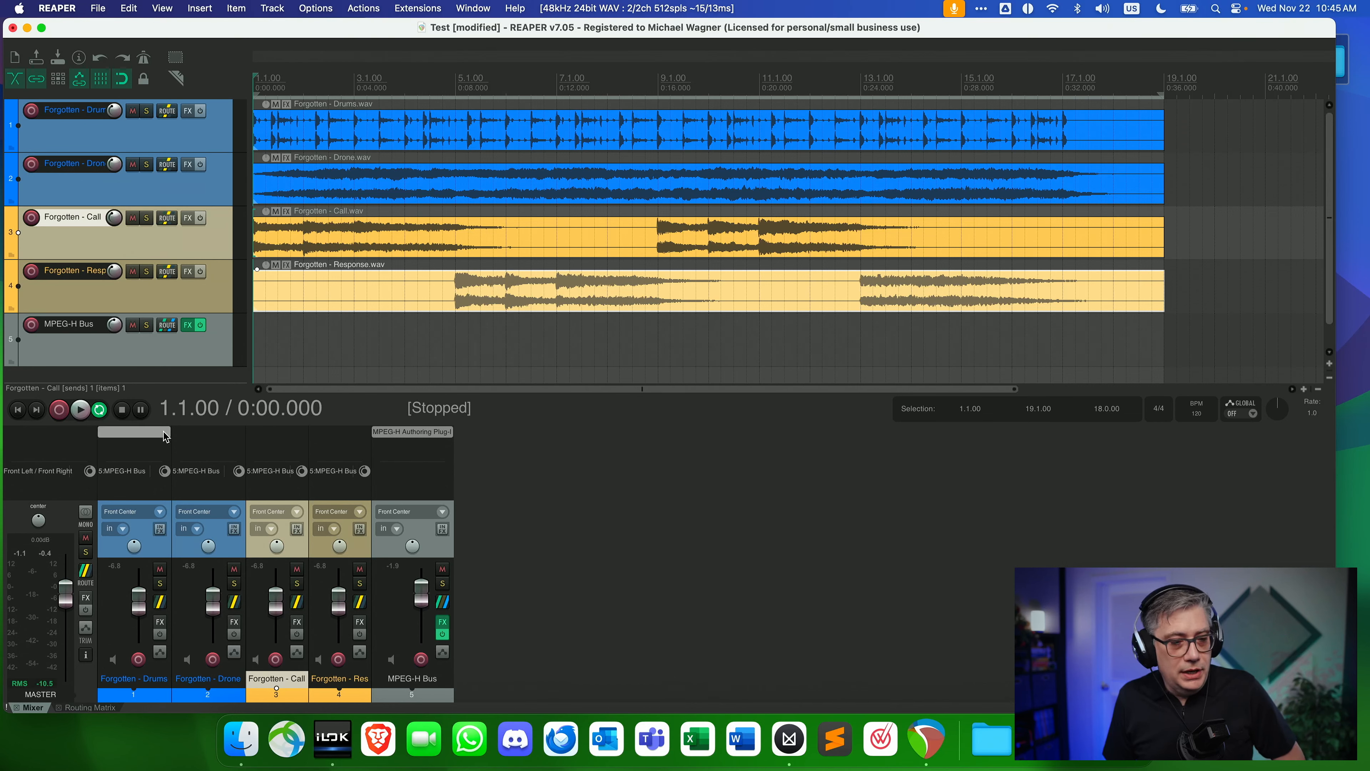
Add the ReaSurroundPan (Cockos) plug-in to the Forgotten - Drums track.
double_click(164, 436)
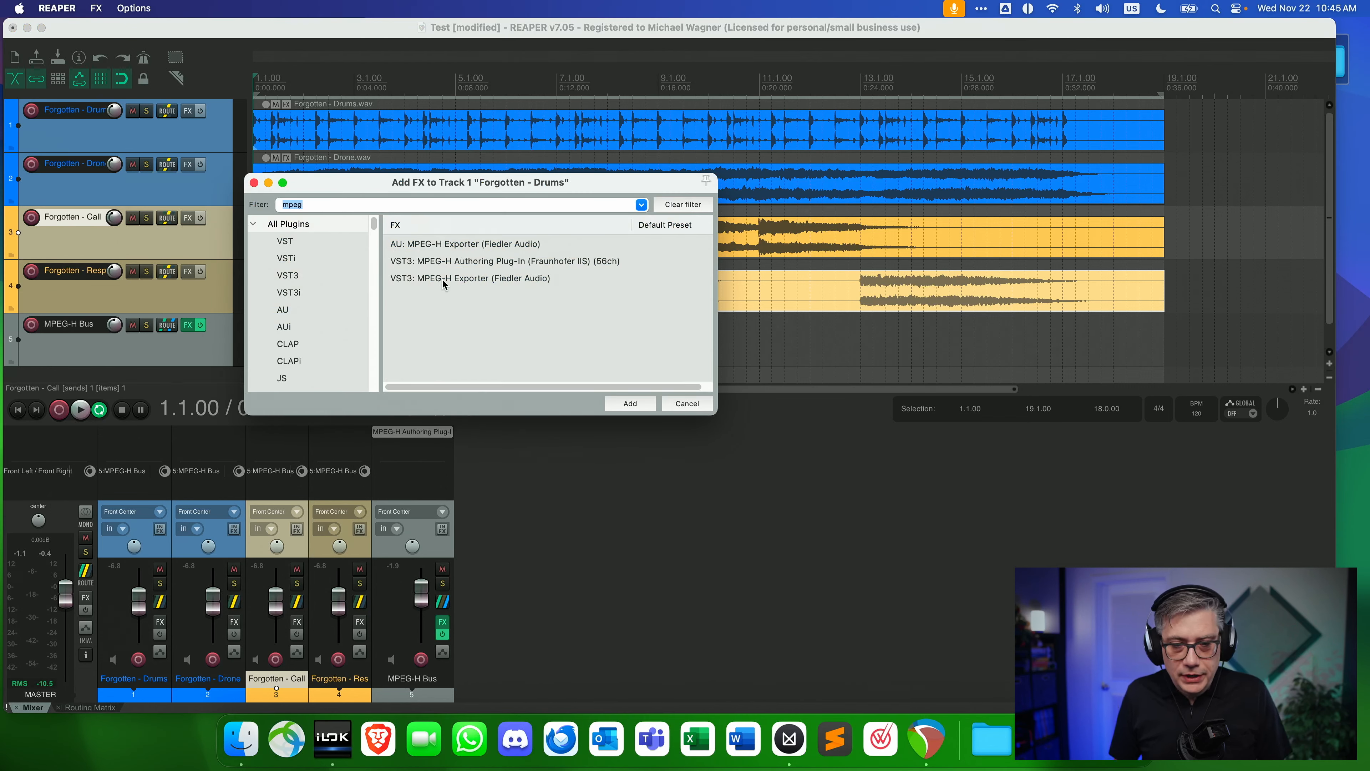
text(rea)
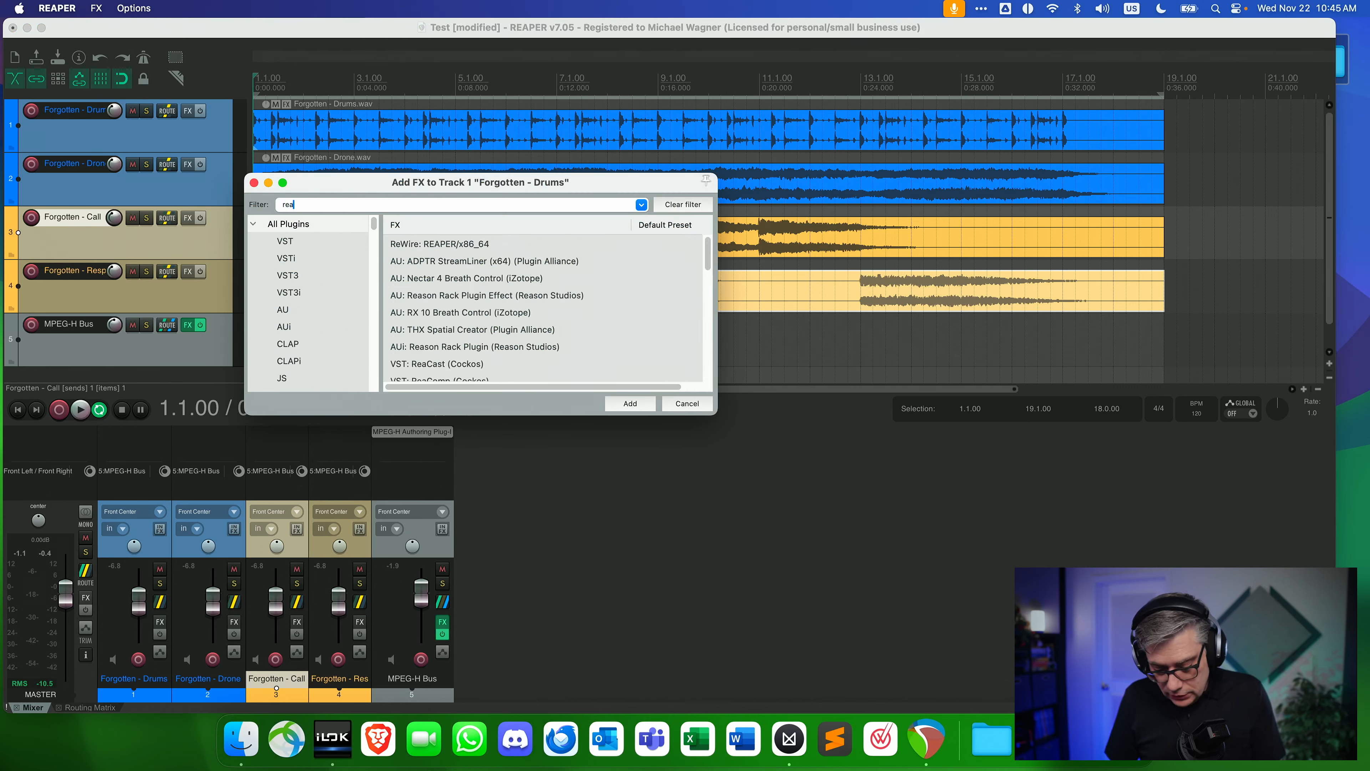
text(su)
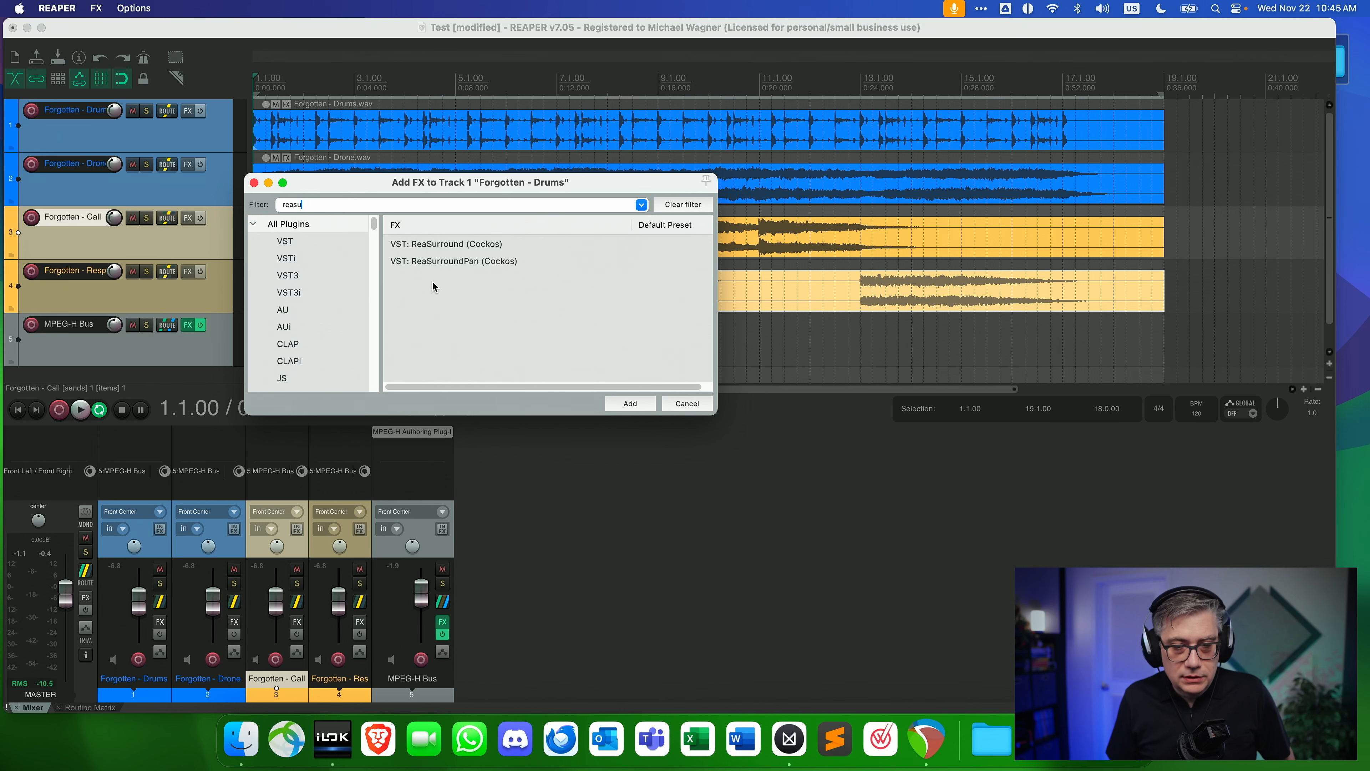
click(432, 263)
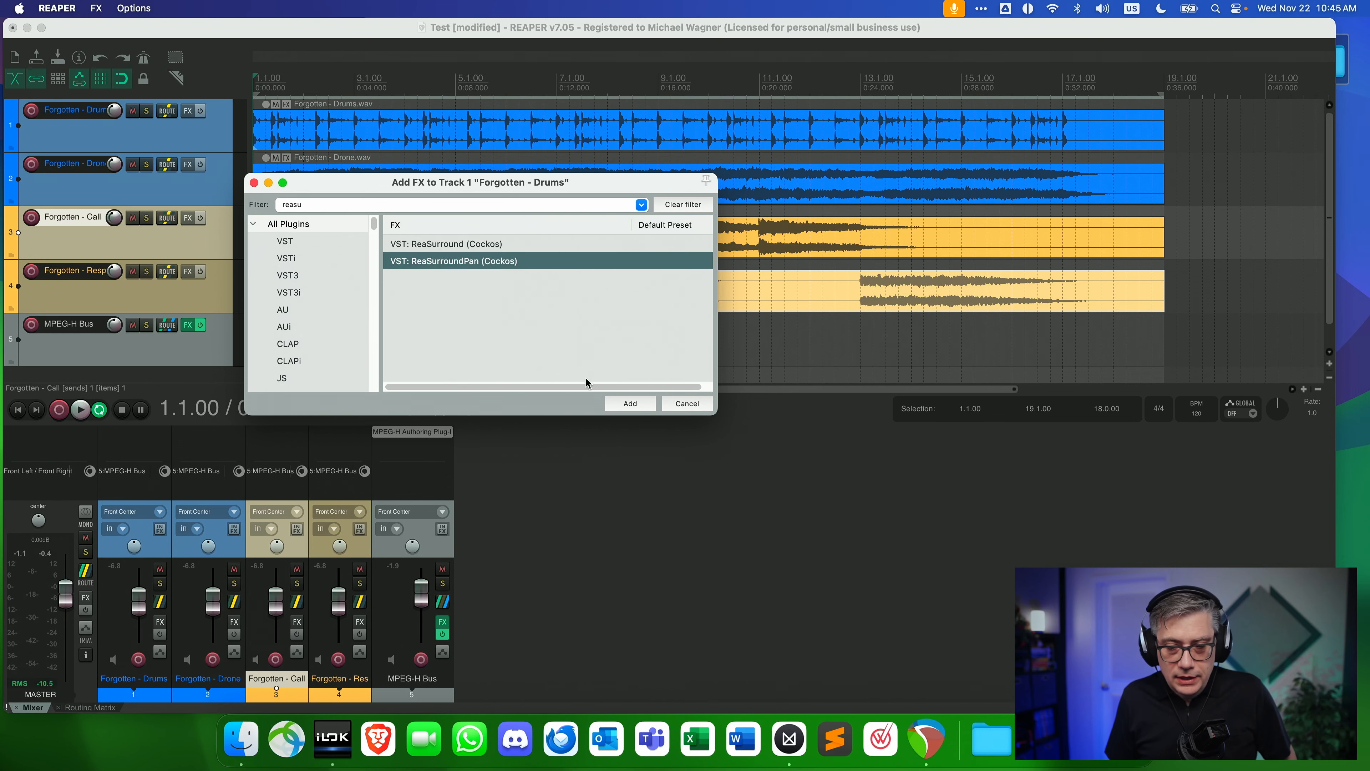
click(630, 404)
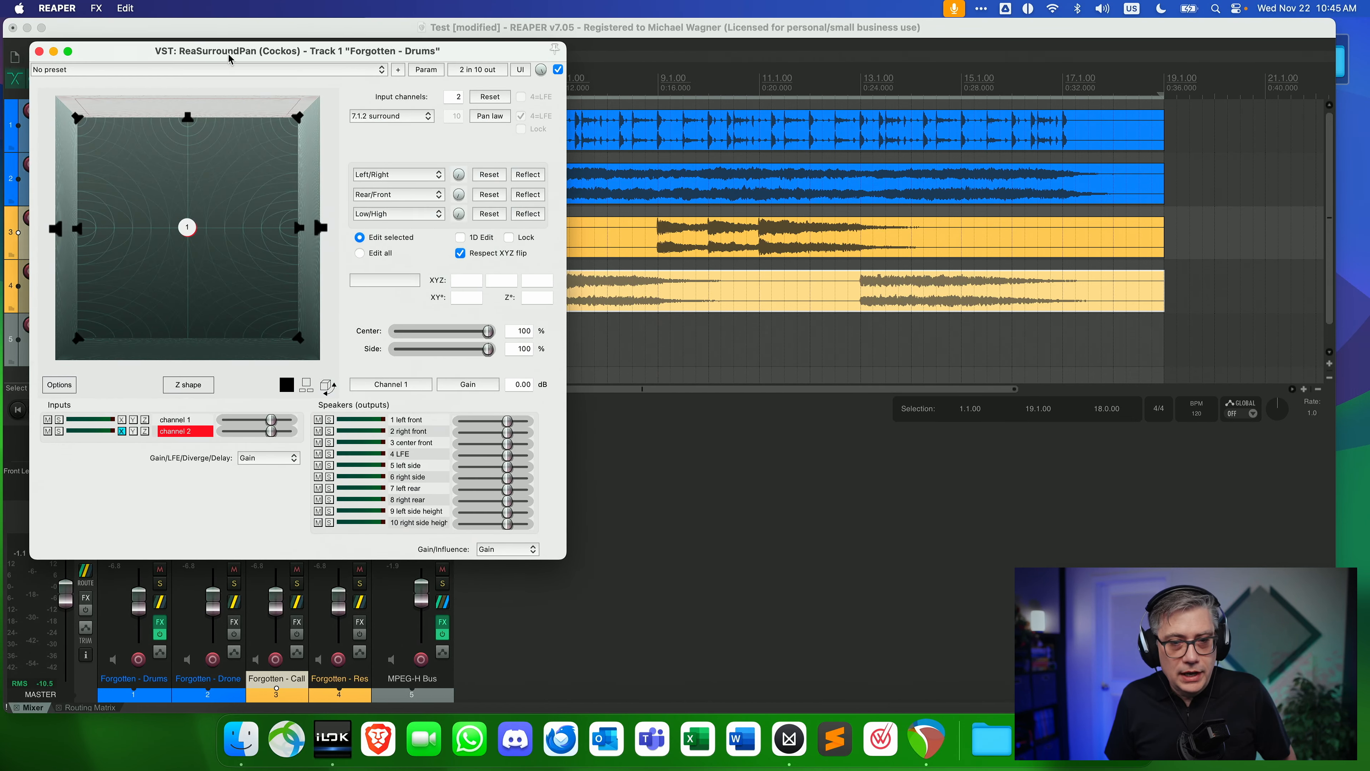
drag(218, 54, 578, 66)
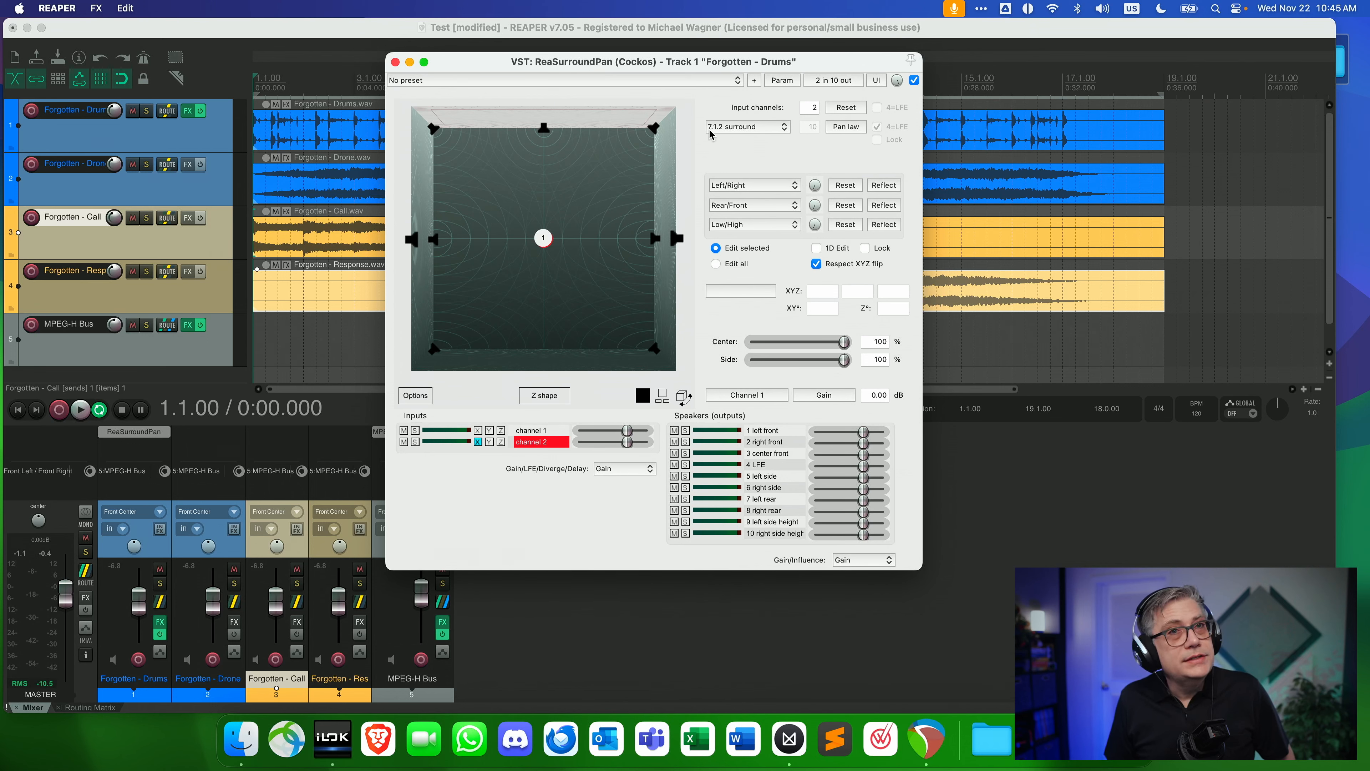
Set the Drums panner to 5.1.4 (9.1) Auro and place channel 1 at the left front speaker and channel 2 at the right front speaker.
click(735, 129)
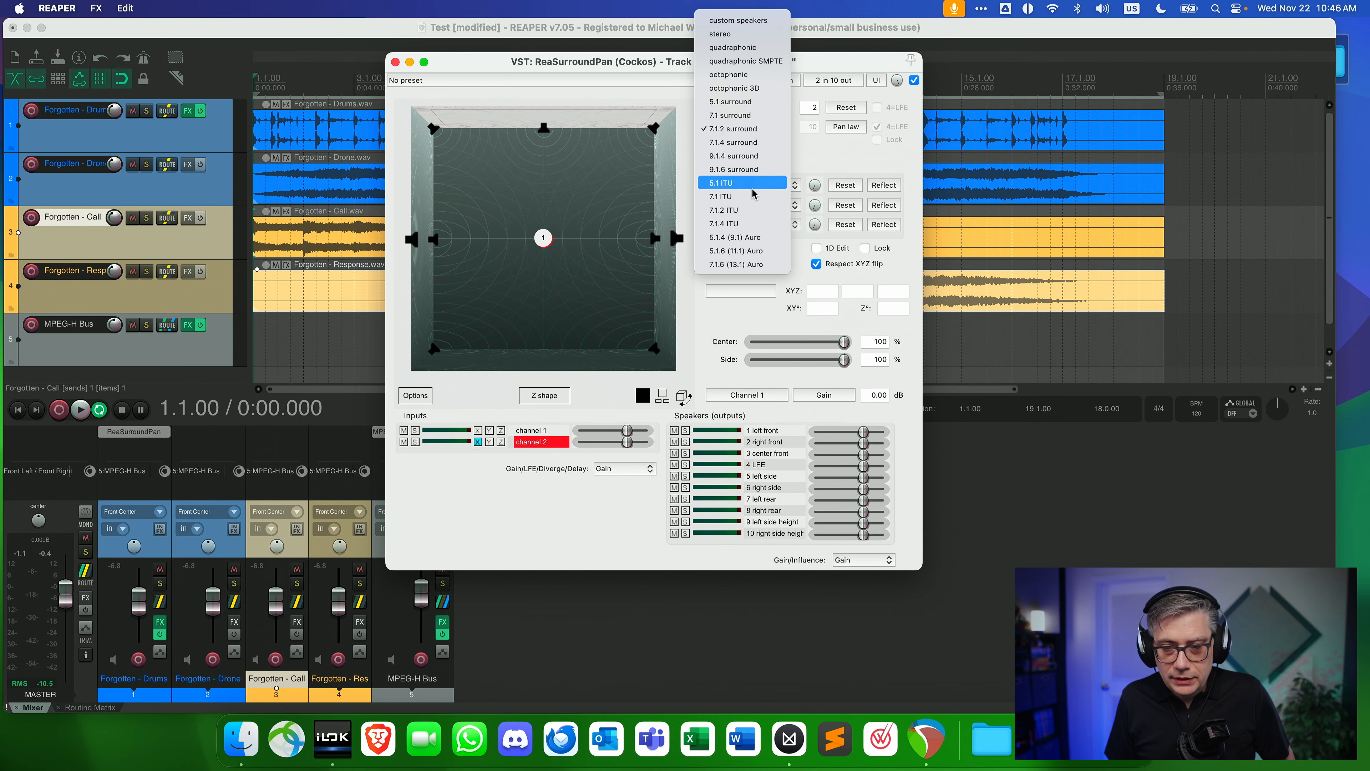
click(725, 241)
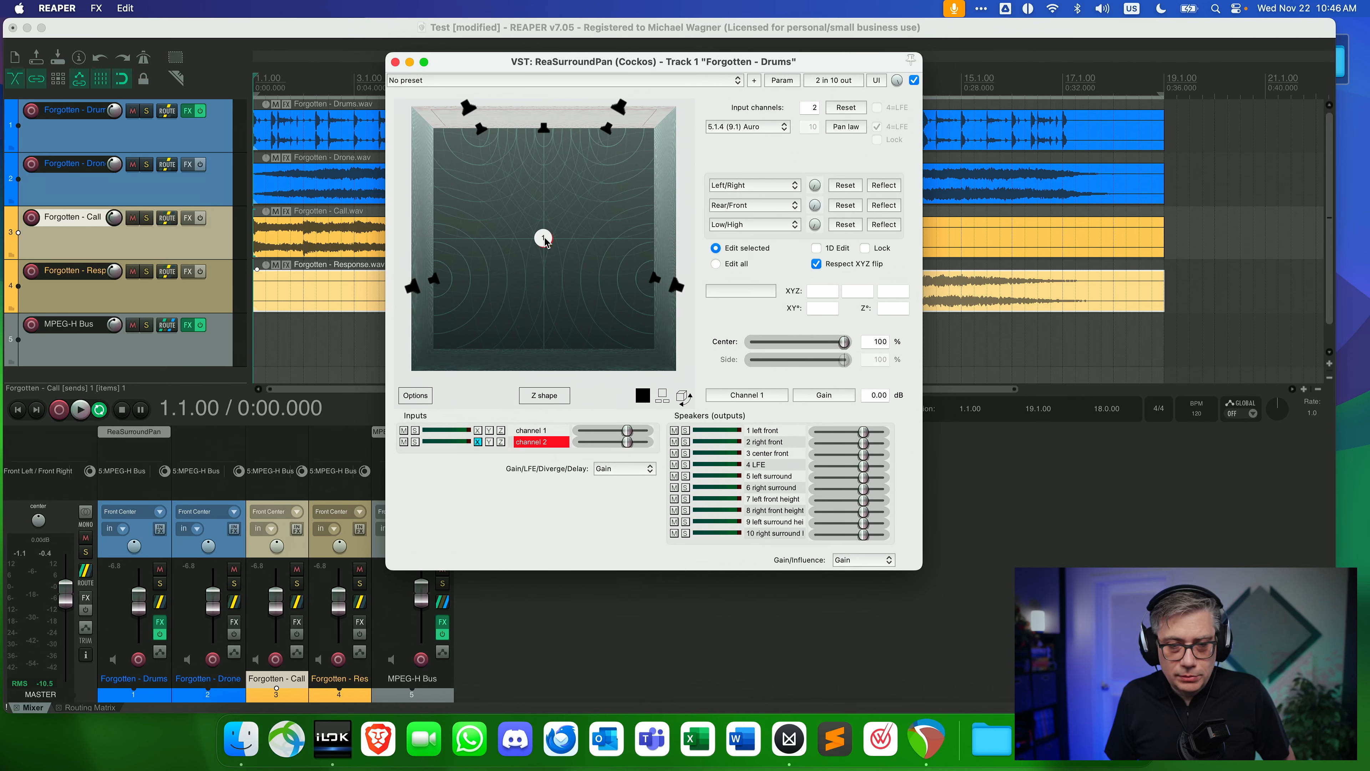
drag(545, 241, 482, 130)
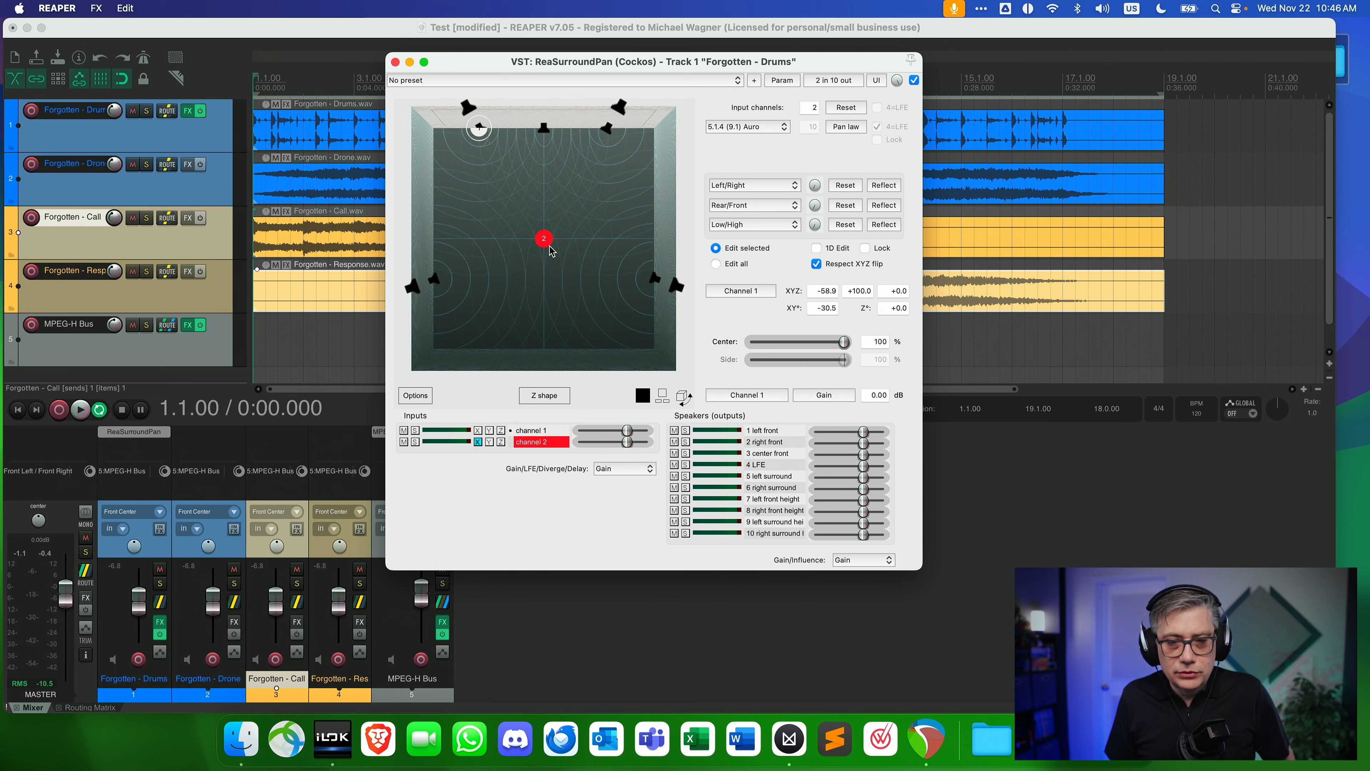
drag(551, 250, 608, 133)
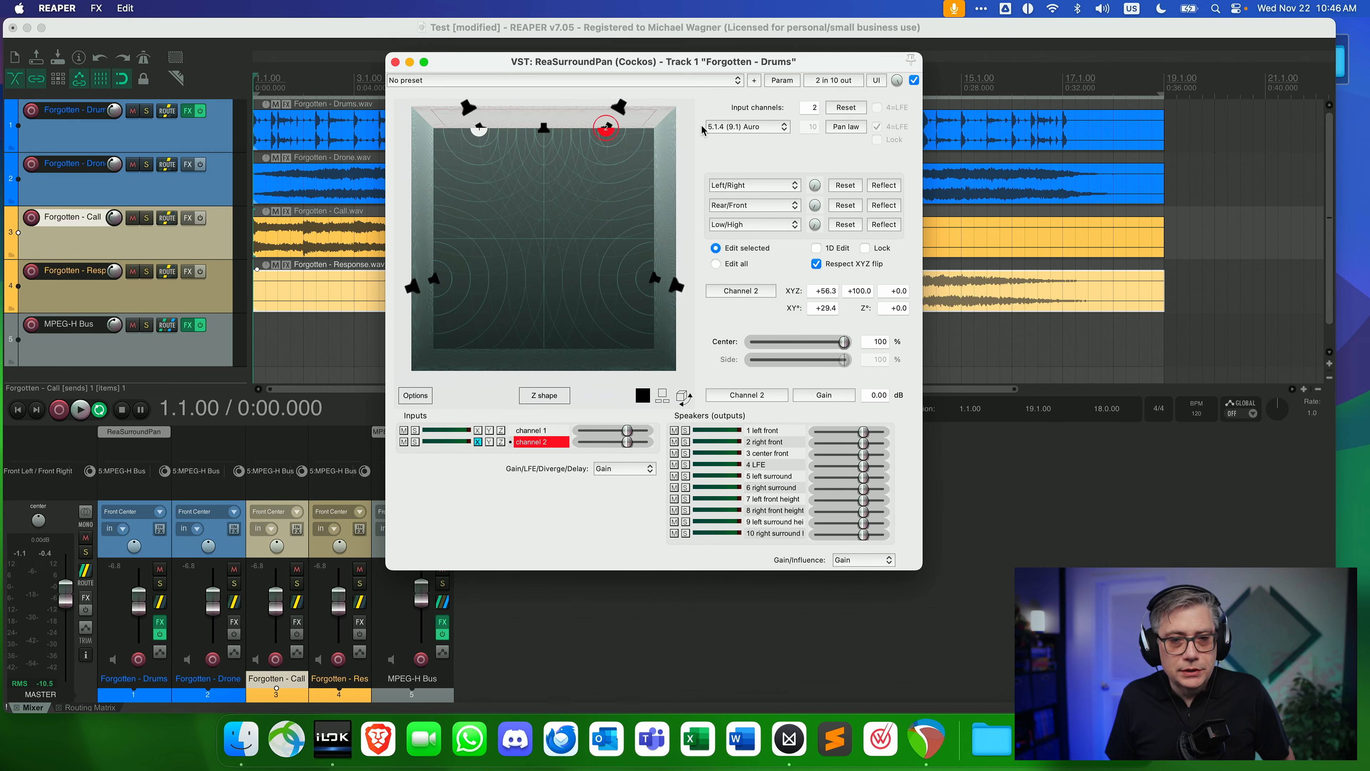
click(395, 62)
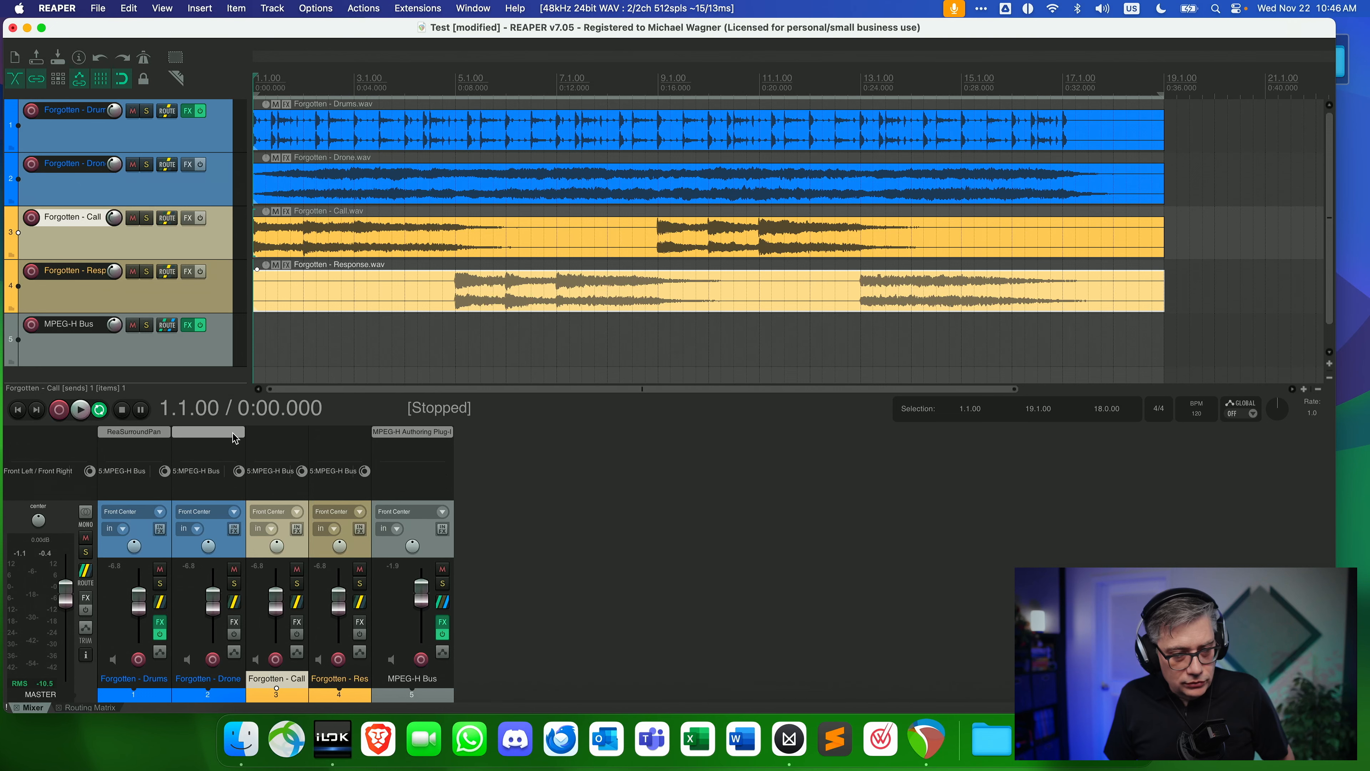
Add ReaSurroundPan (Cockos) to the Forgotten - Drone track and set its speaker layout to 5.1.4 (9.1) Auro.
click(235, 437)
click(458, 261)
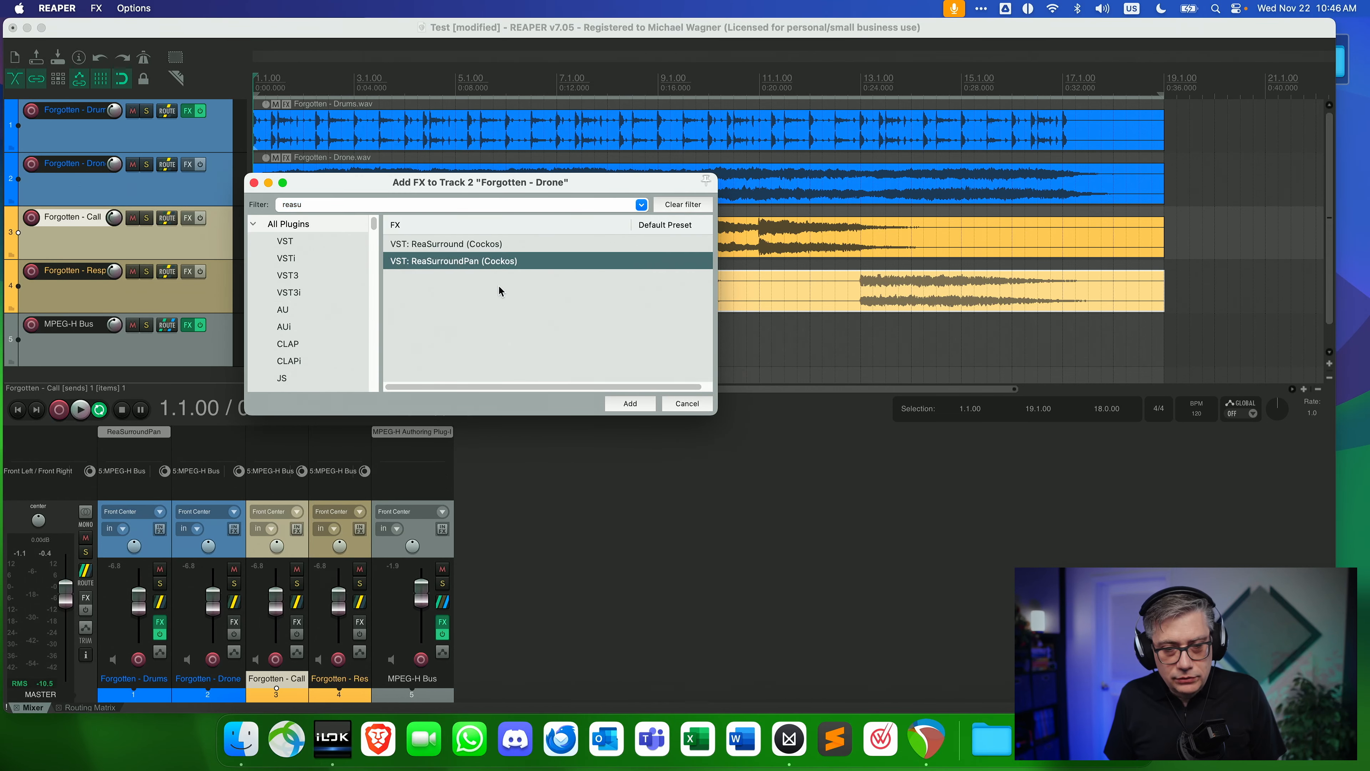
click(636, 403)
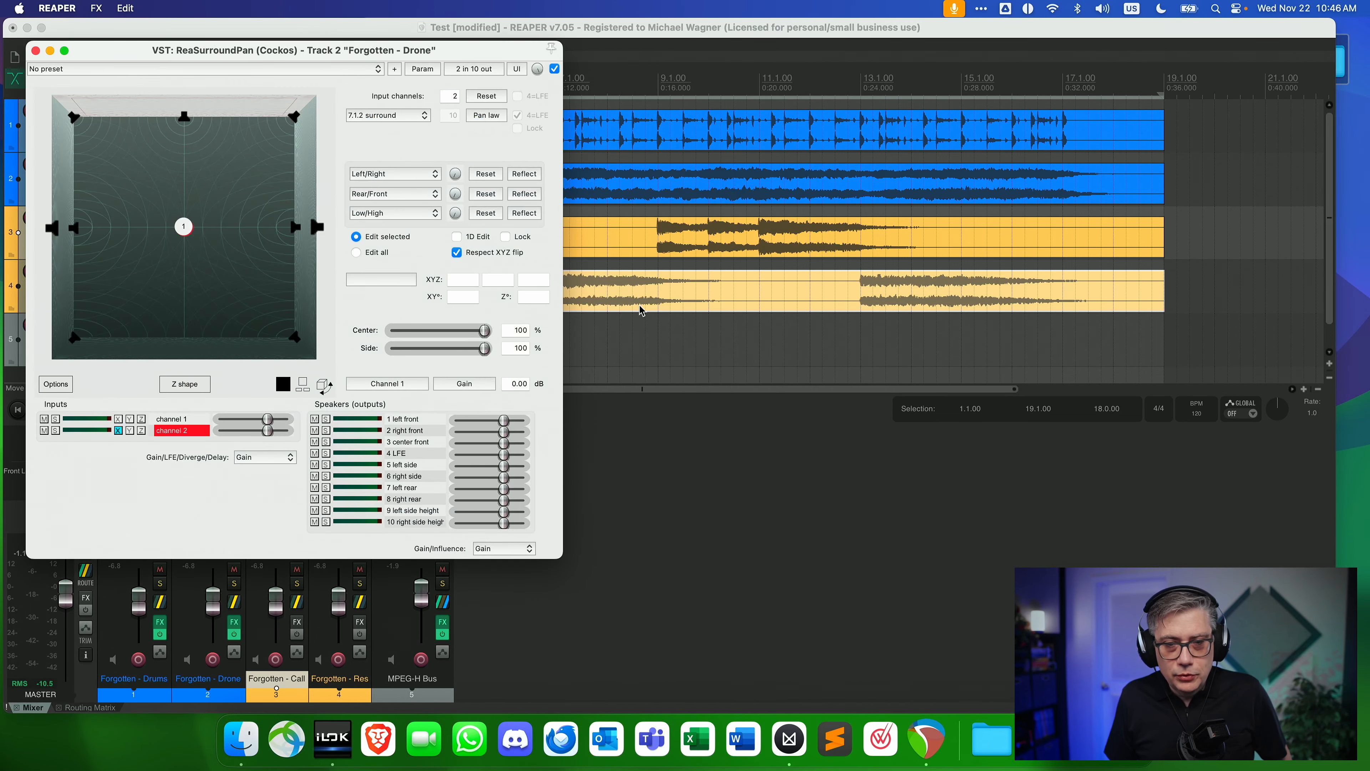
click(356, 117)
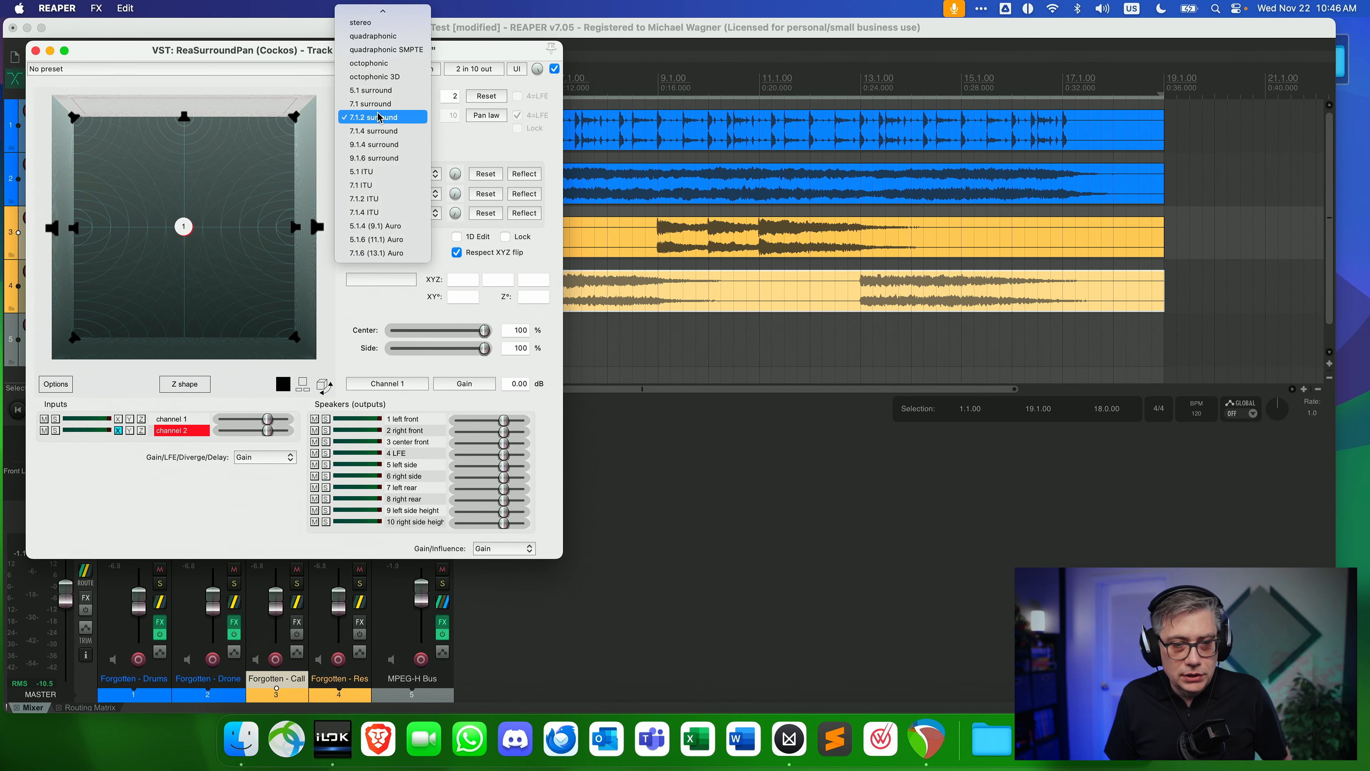
click(372, 227)
drag(247, 46, 495, 77)
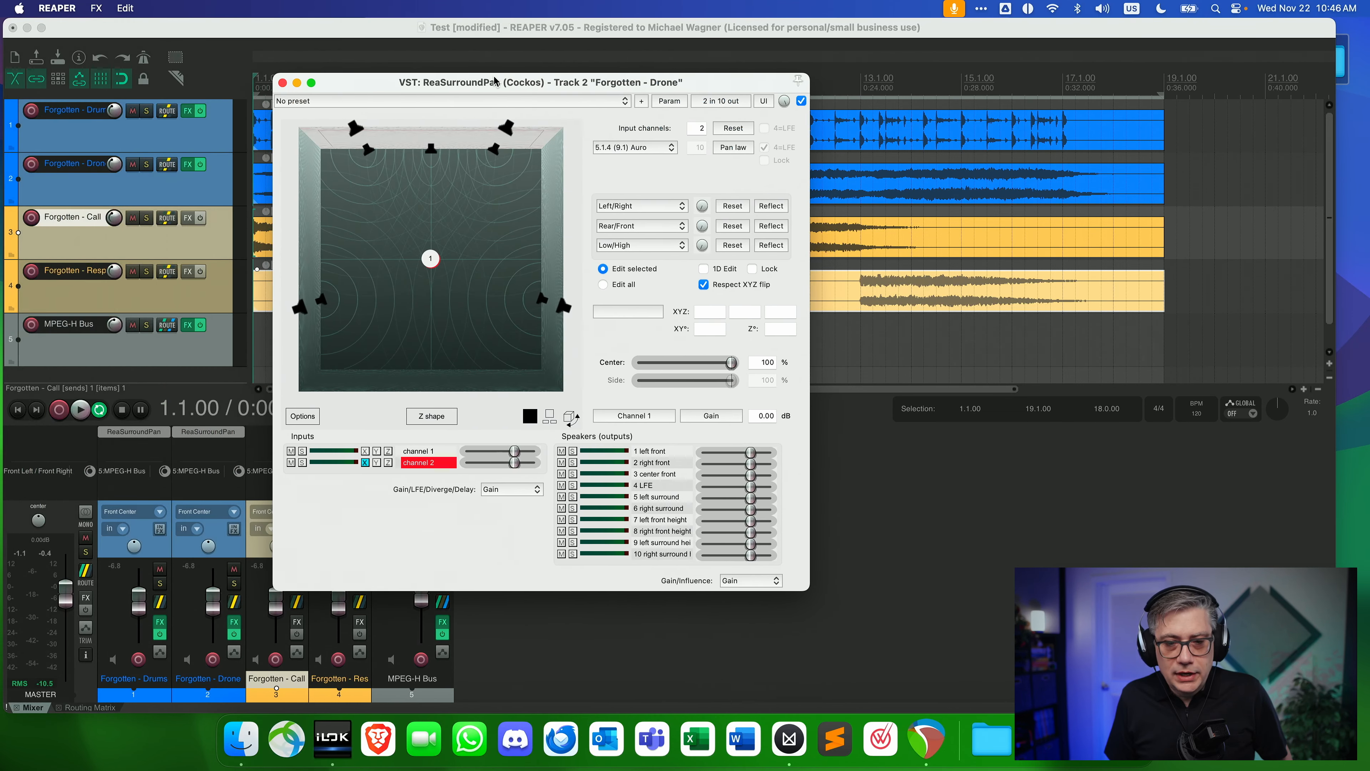
Pan Drone channel 1 fully left and channel 2 fully right at mid-depth, and set channel 2's Z position to 20.
drag(430, 266, 318, 264)
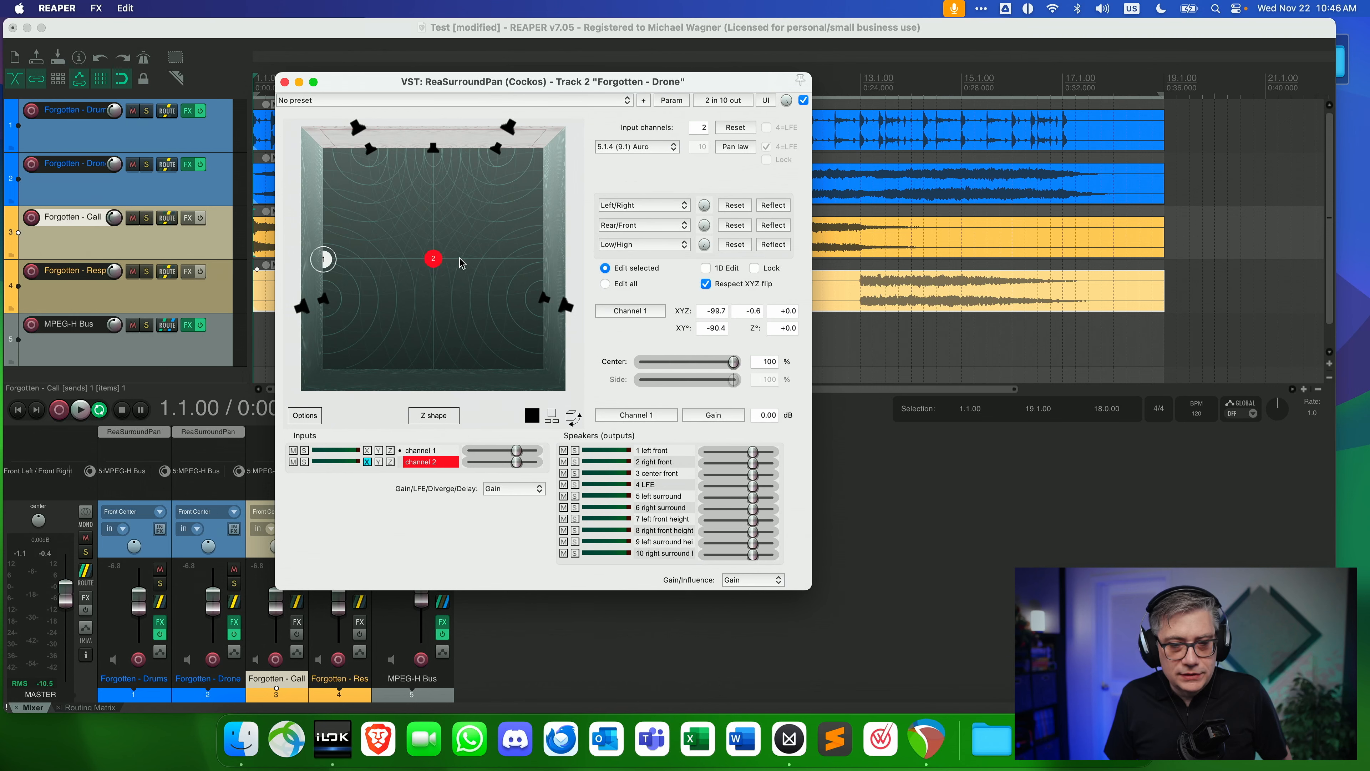
drag(436, 262, 558, 262)
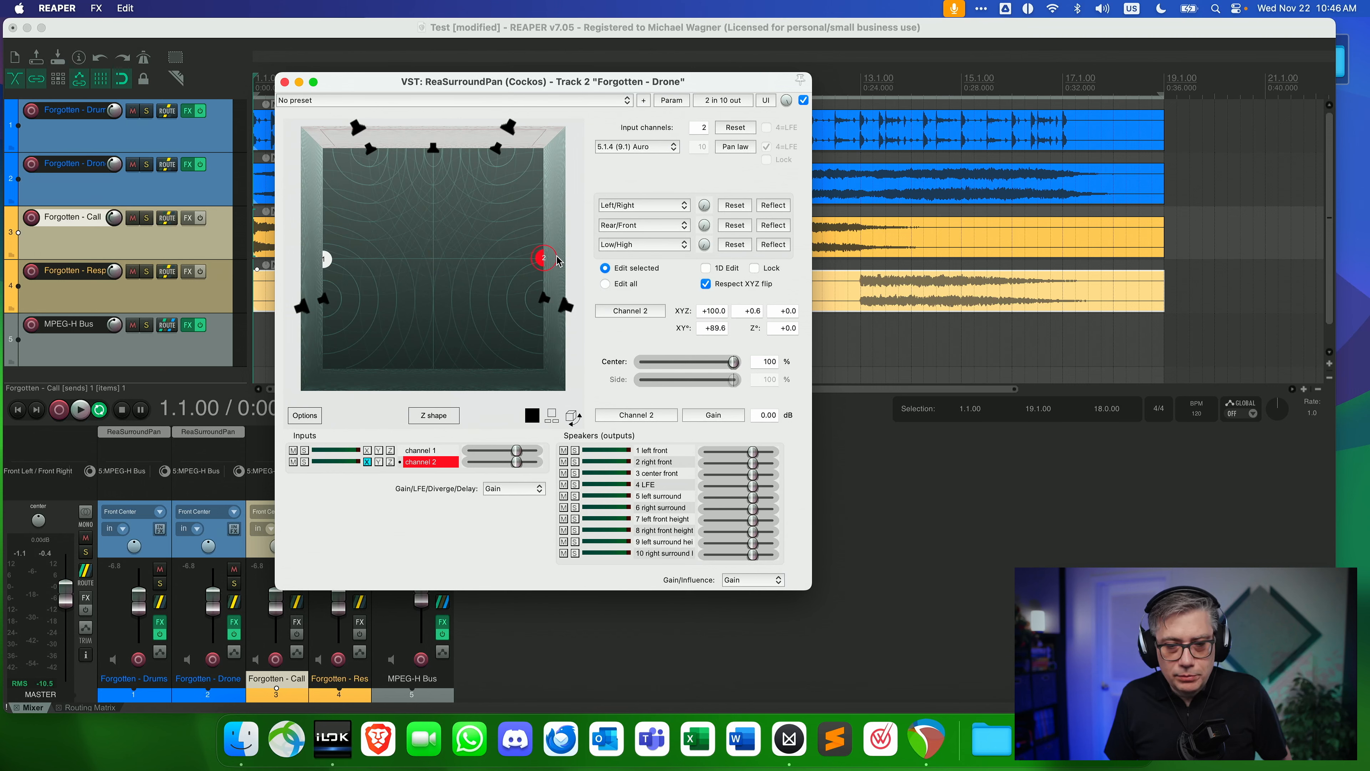
click(787, 311)
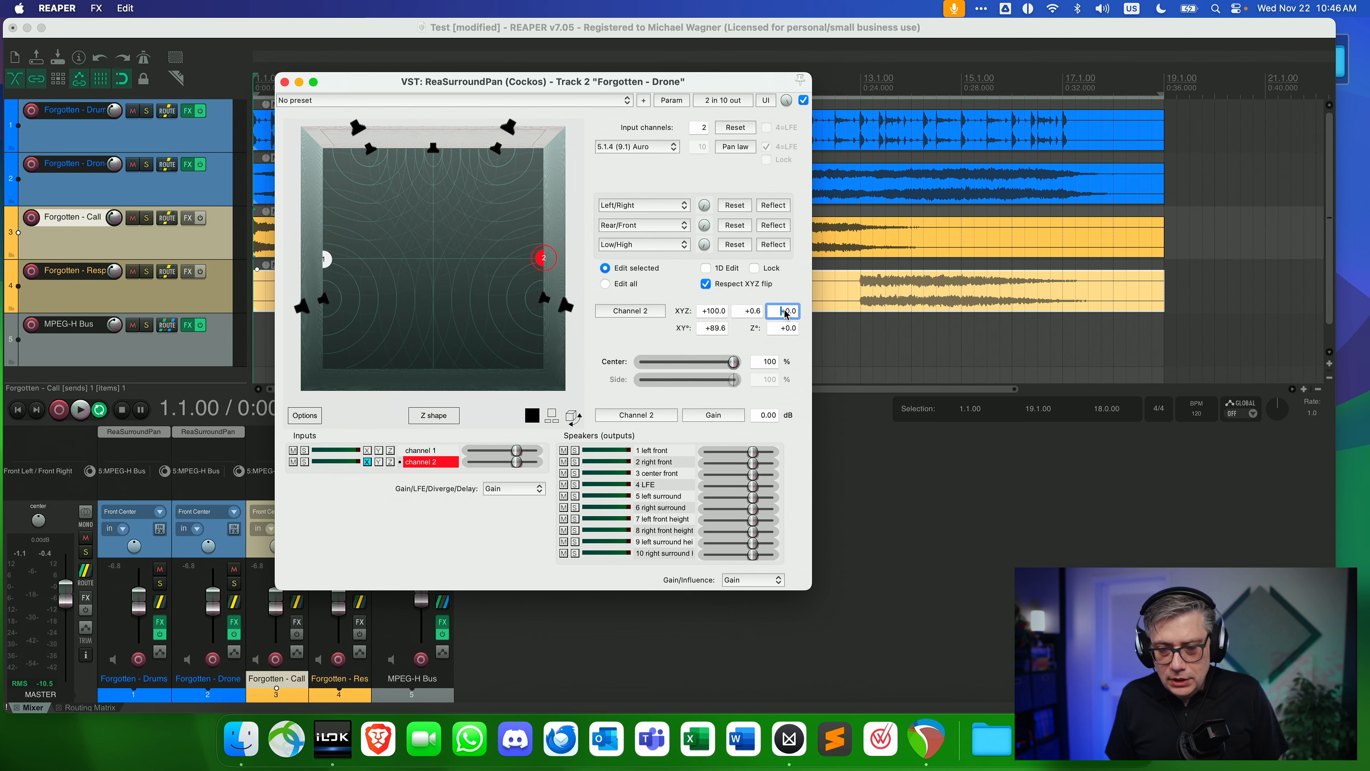
key(Left)
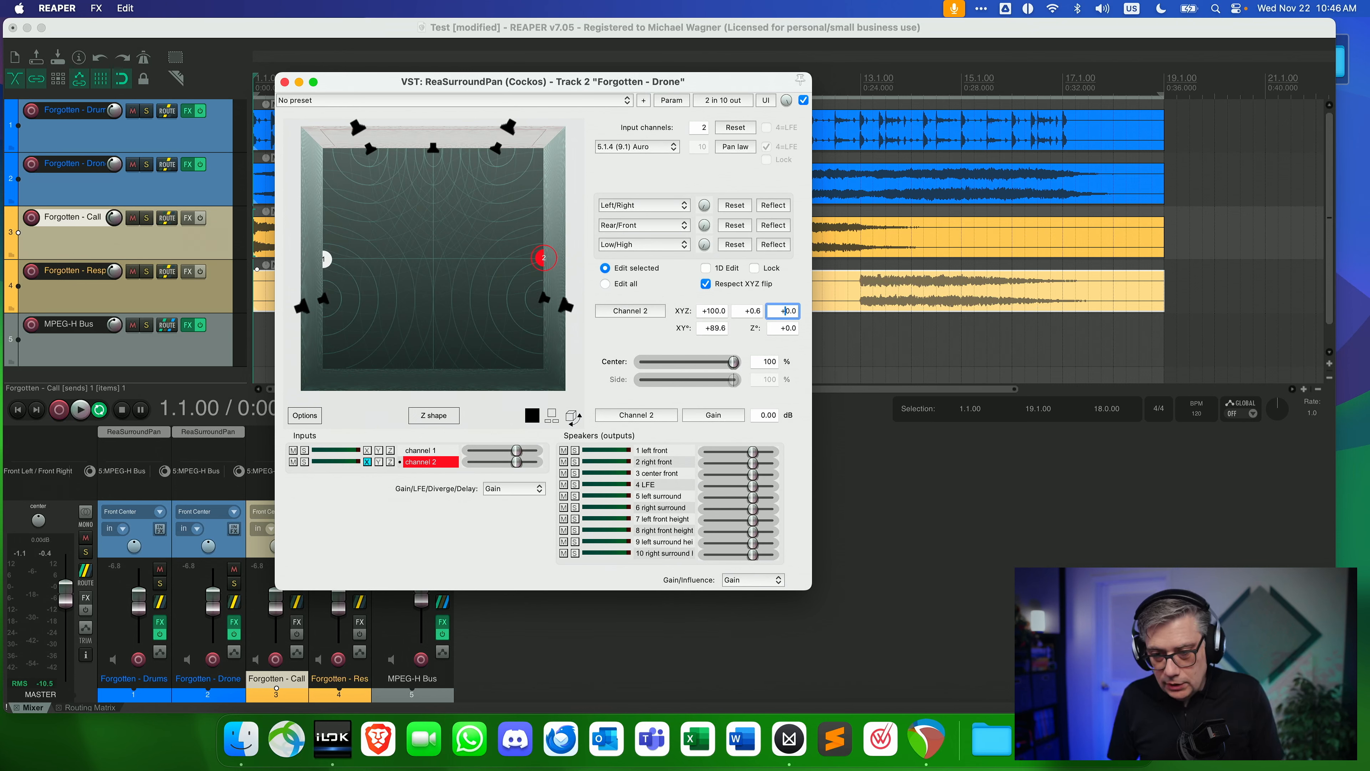
text(2)
key(Return)
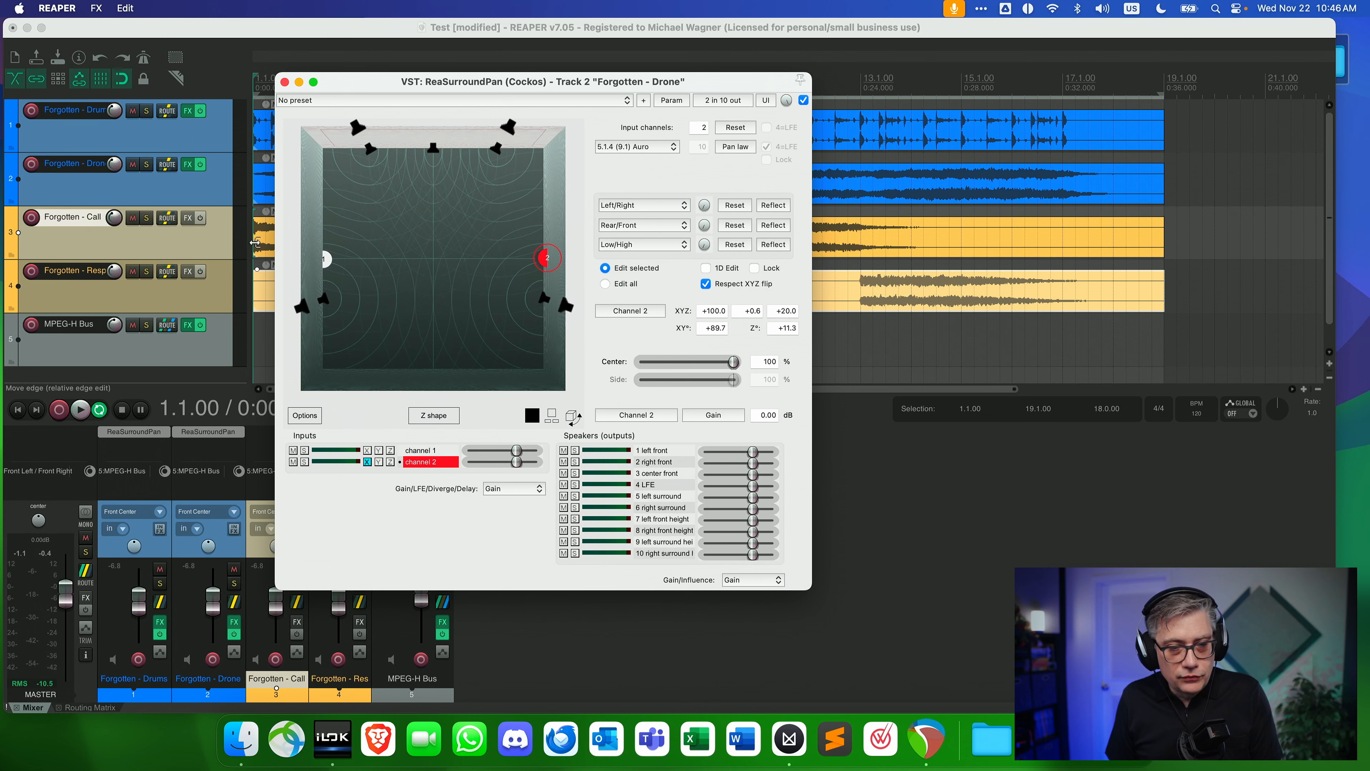
Set the Z position of Drone channel 1 to 20 and close the surround panner.
click(326, 263)
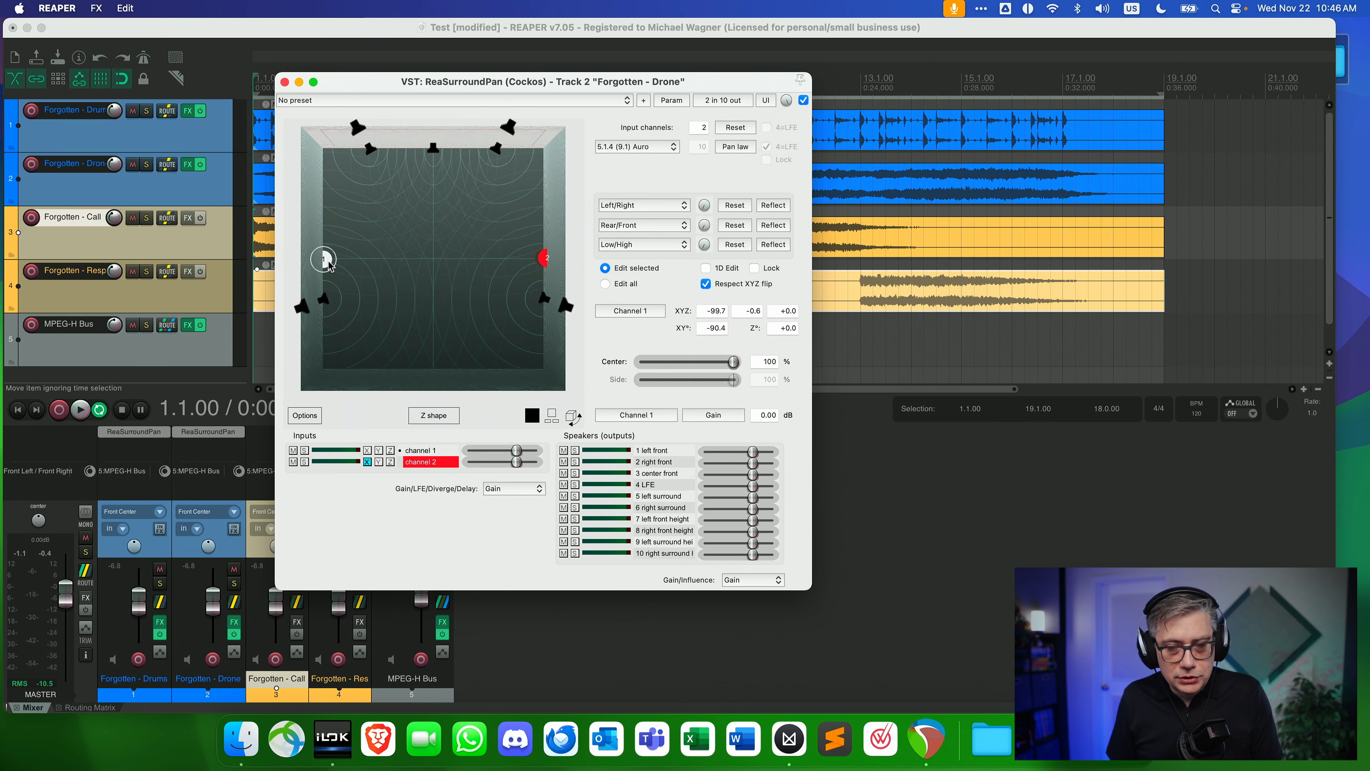
click(785, 313)
text(2)
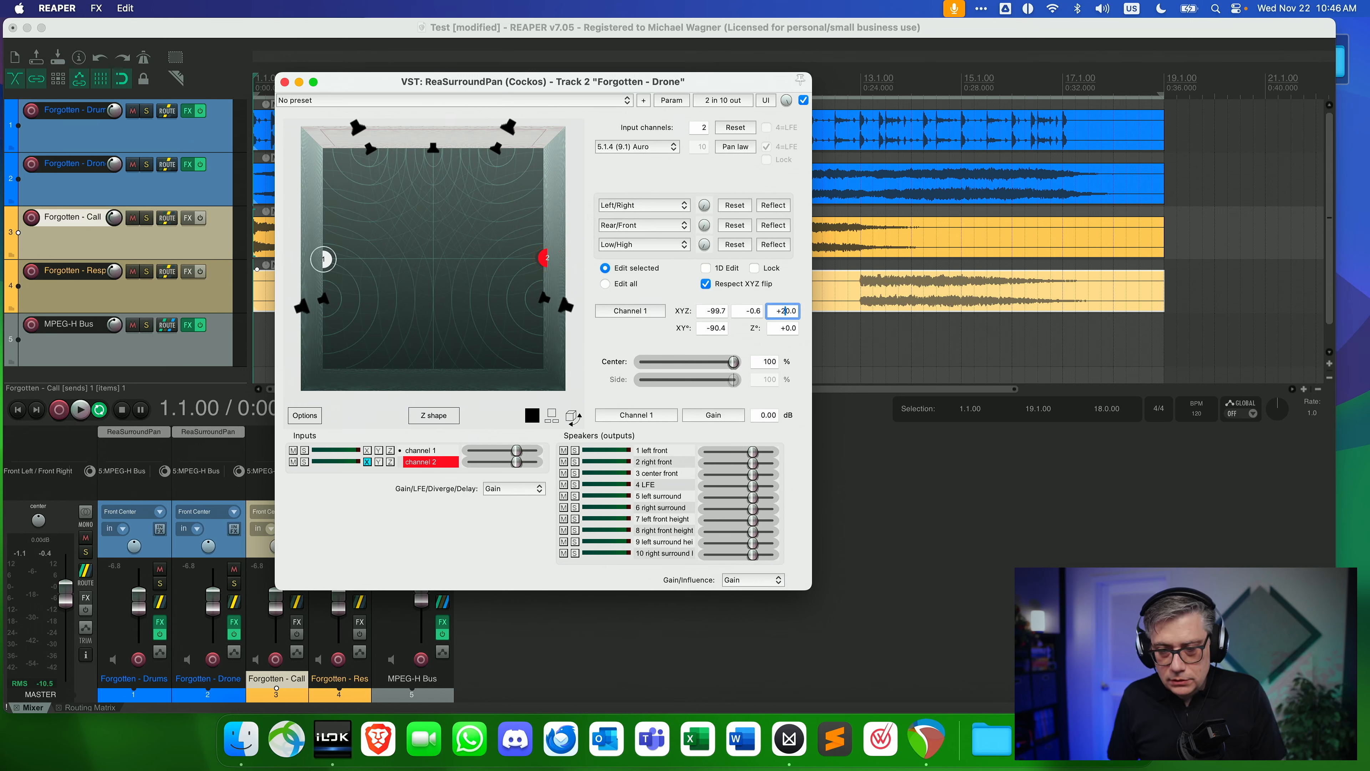
key(Return)
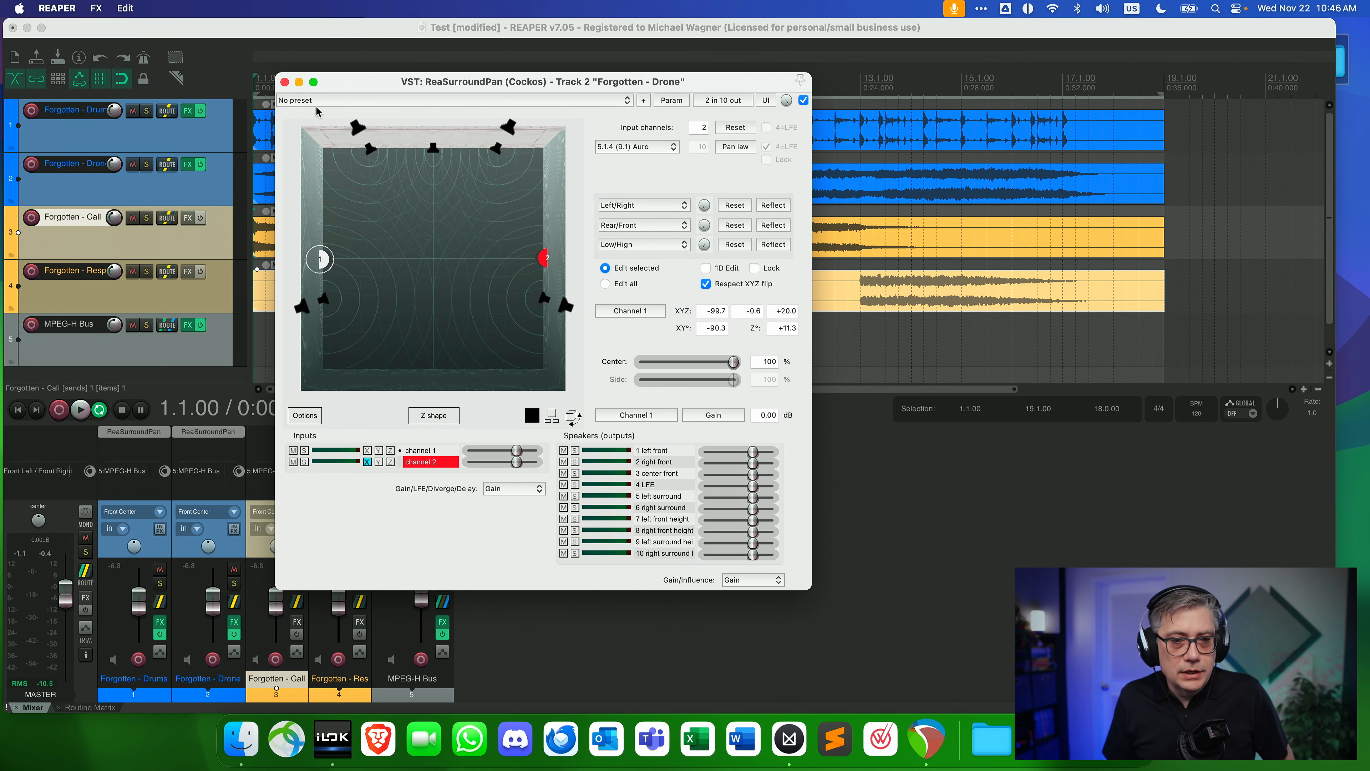
click(285, 82)
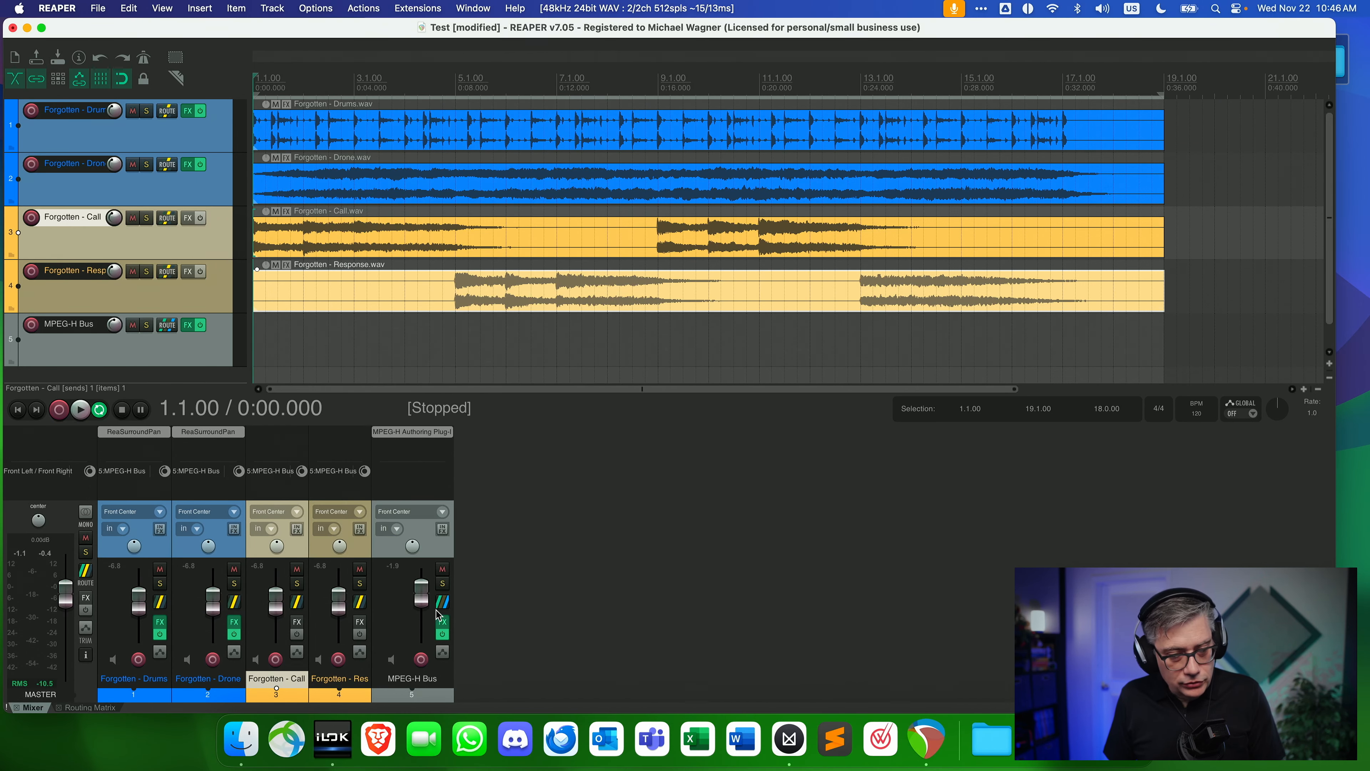
Play the project and check the levels of the four stems and the MPEG-H Bus.
key(space)
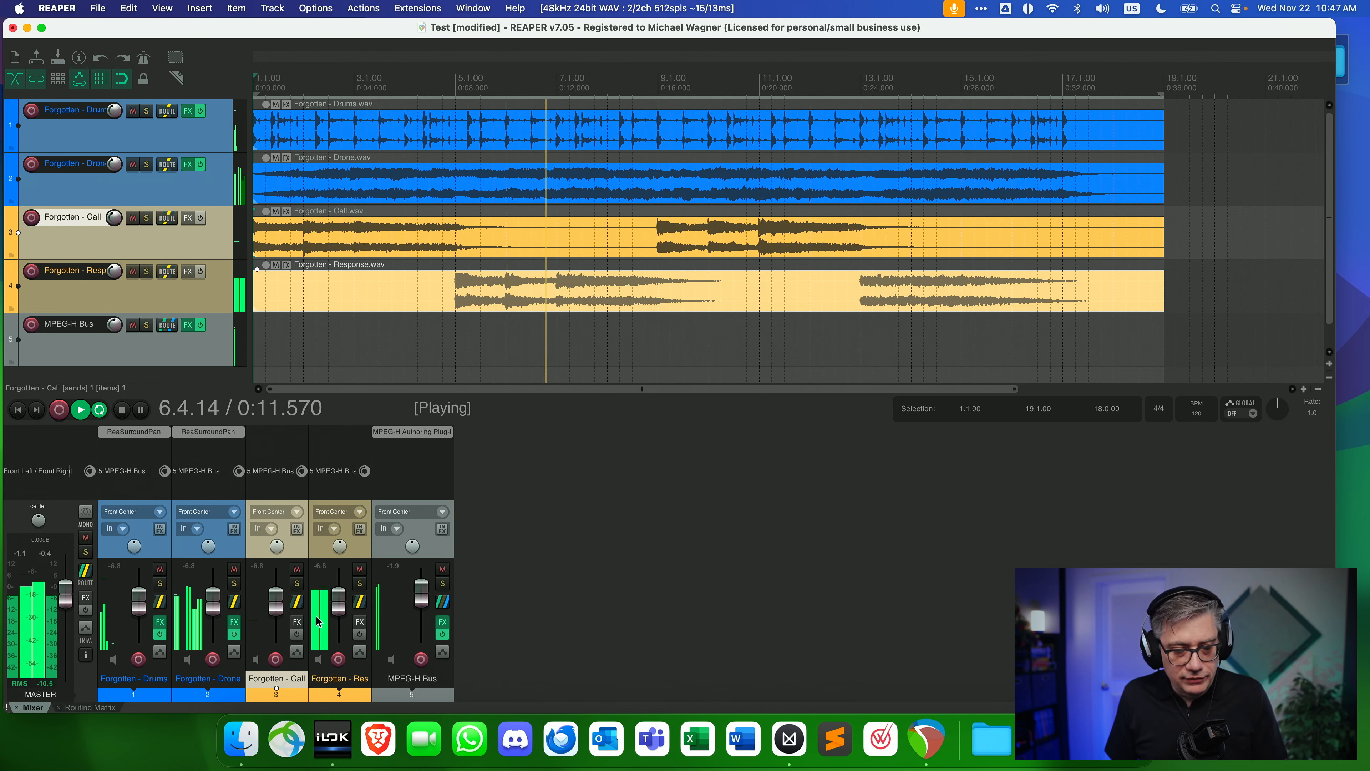
key(space)
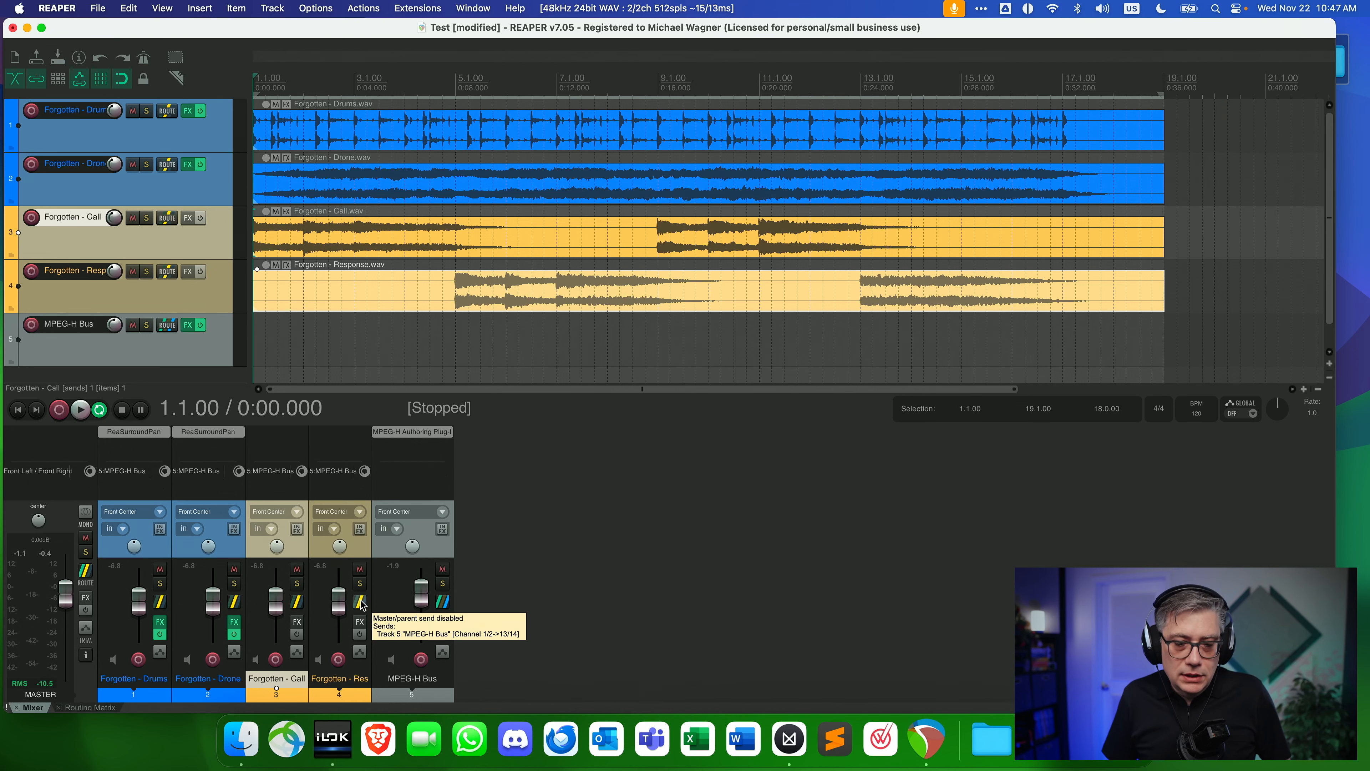
Position the Response objects in the MPEG-H panner, with 3/1 slightly right of front centre and 3/2 at about -90° azimuth.
click(412, 431)
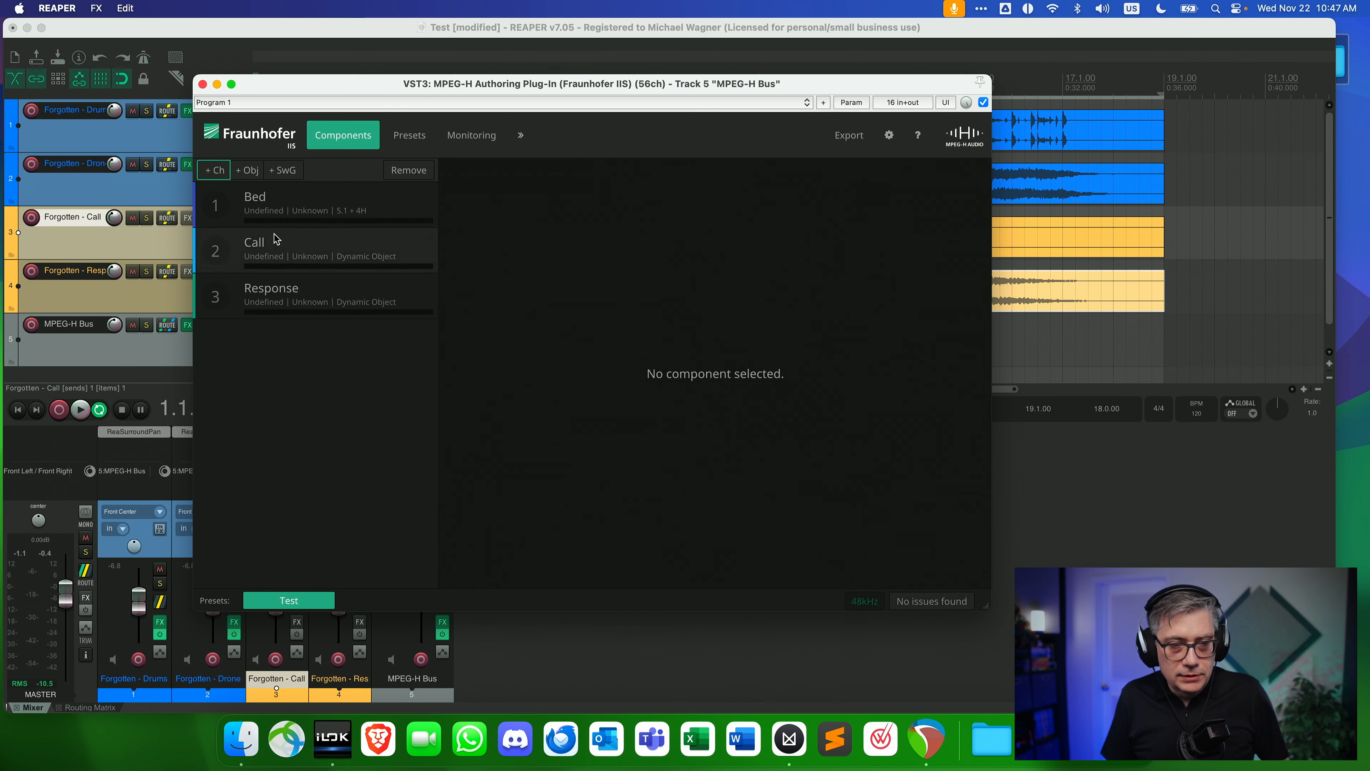
click(305, 243)
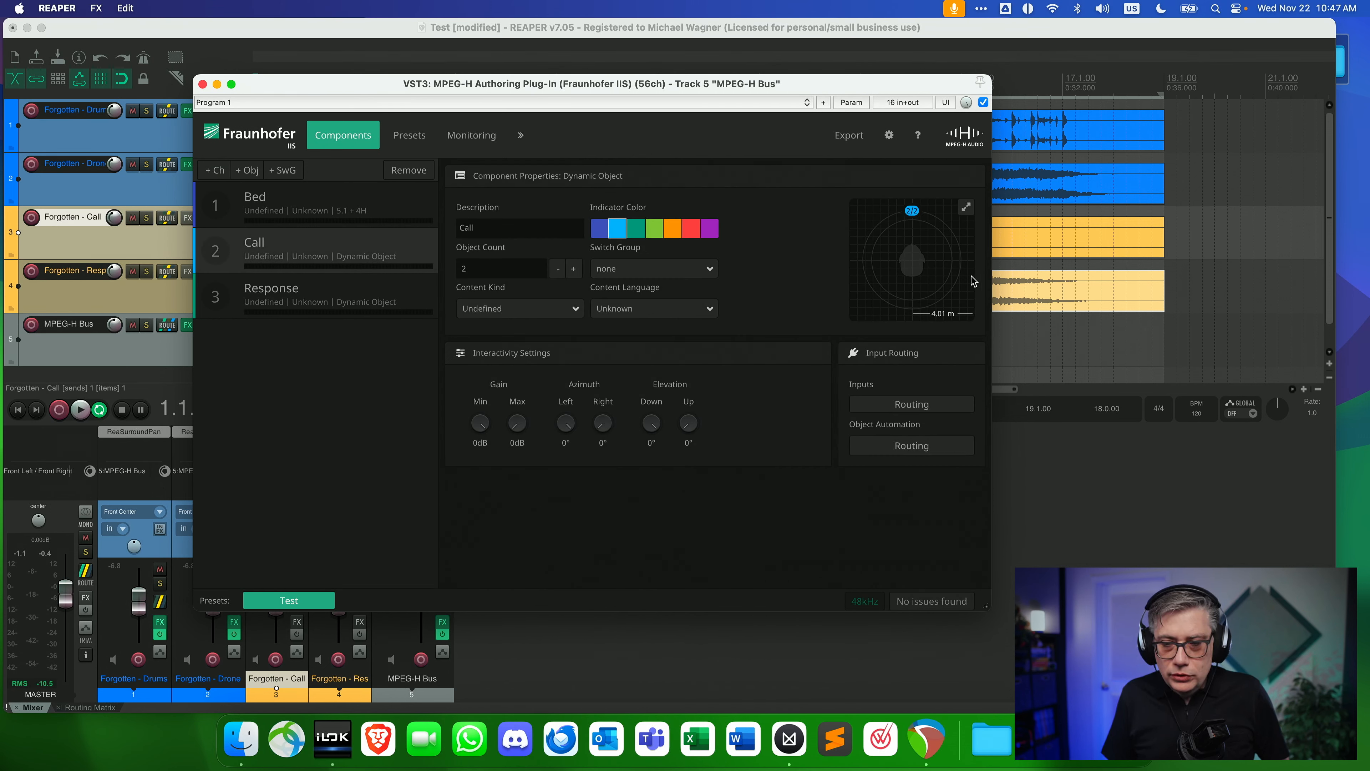
click(965, 208)
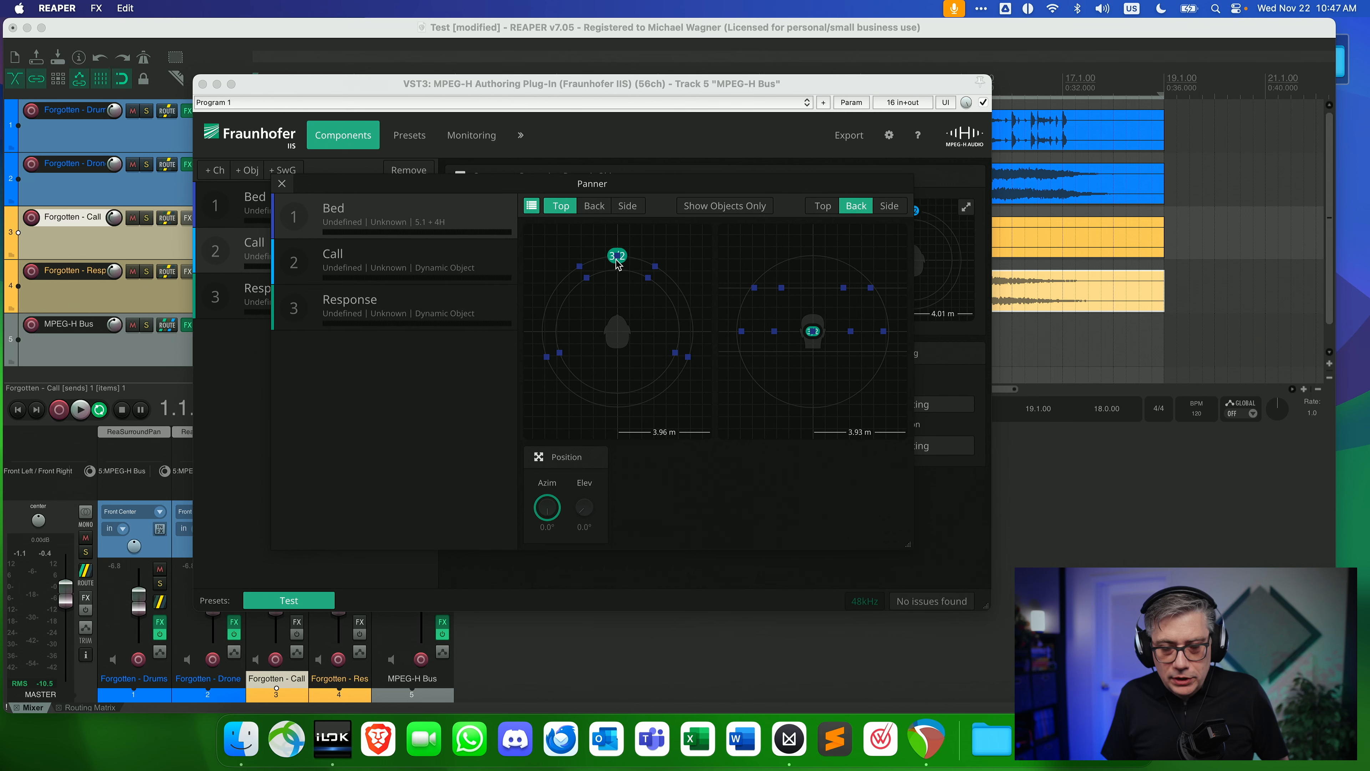
mouse_move(617, 263)
mouse_down()
mouse_move(532, 272)
mouse_move(511, 302)
mouse_up()
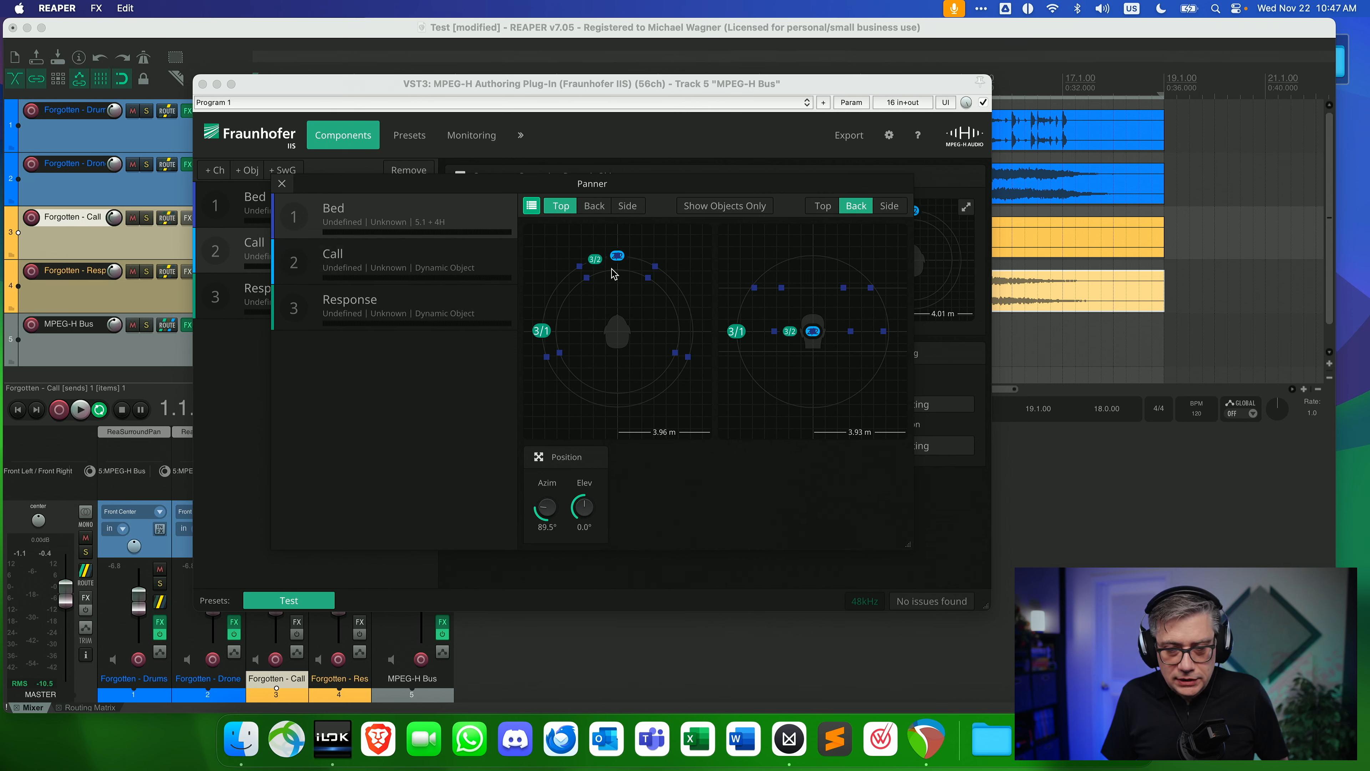
click(410, 317)
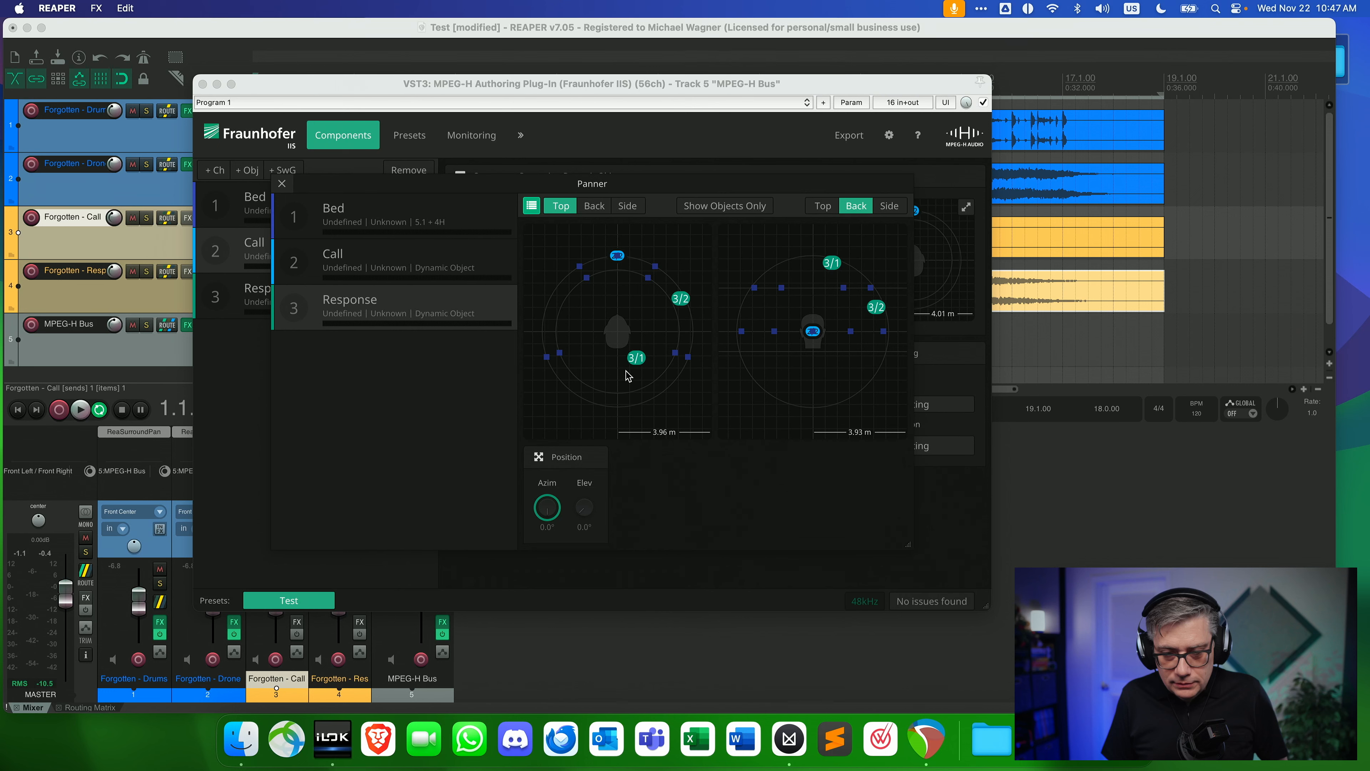
drag(637, 359, 700, 333)
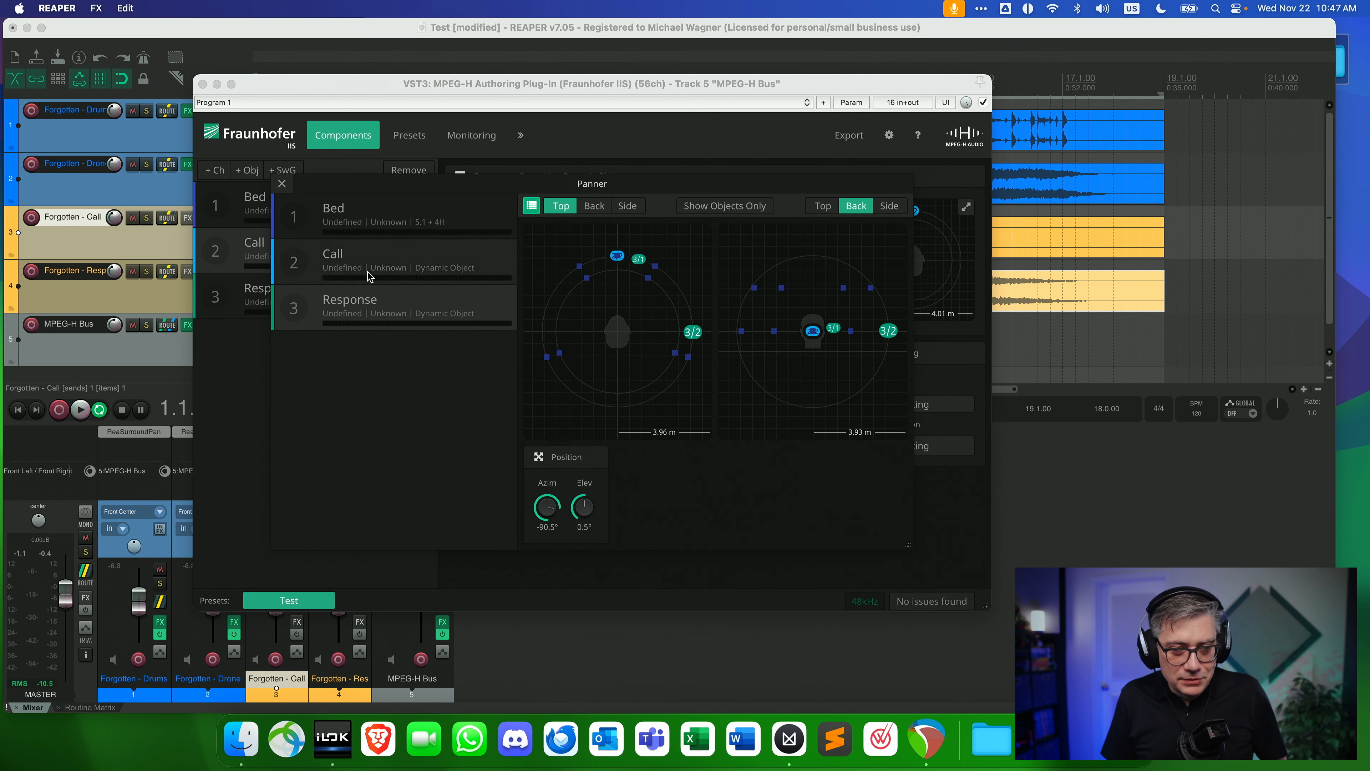
Place Call object 2/1 at the listener's left side and 2/2 at about 26.5° azimuth and 3.5° elevation, then close the panner.
click(461, 253)
drag(617, 255, 577, 265)
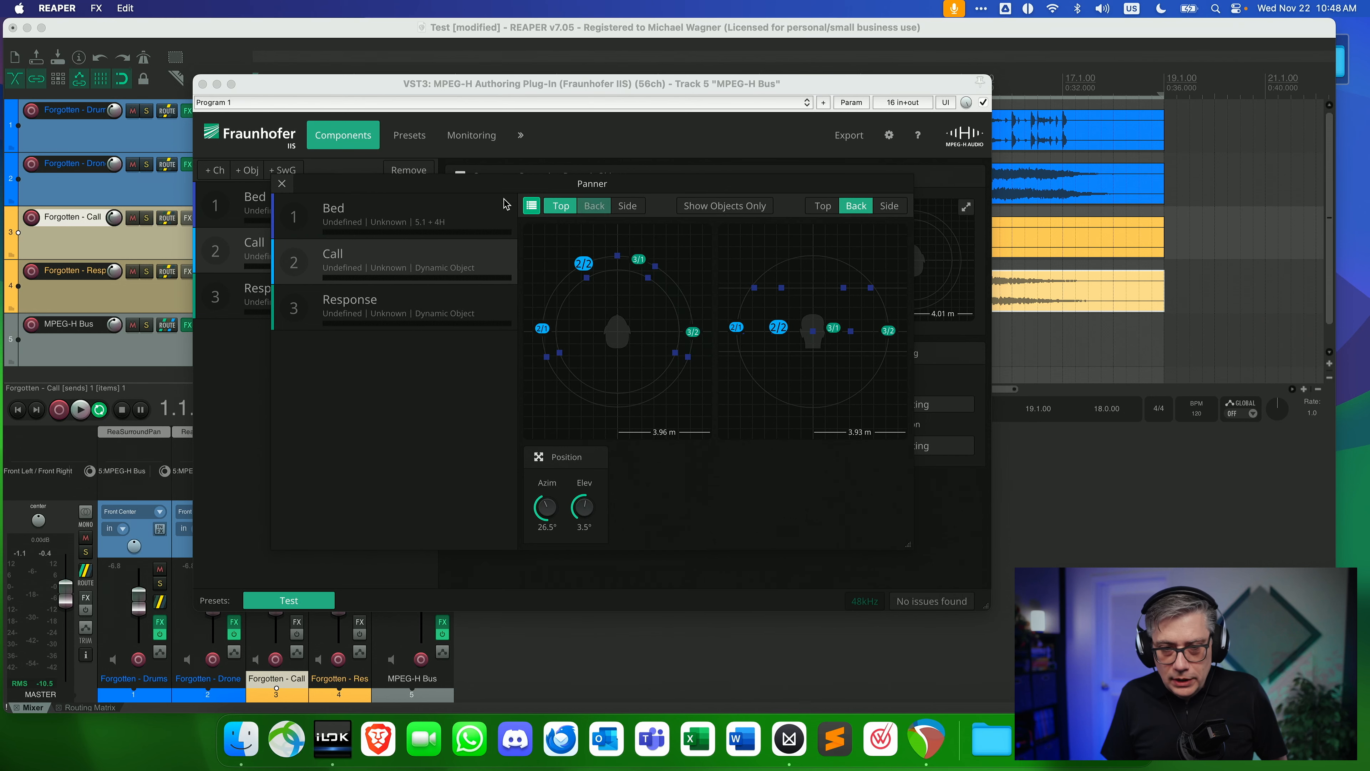
click(281, 183)
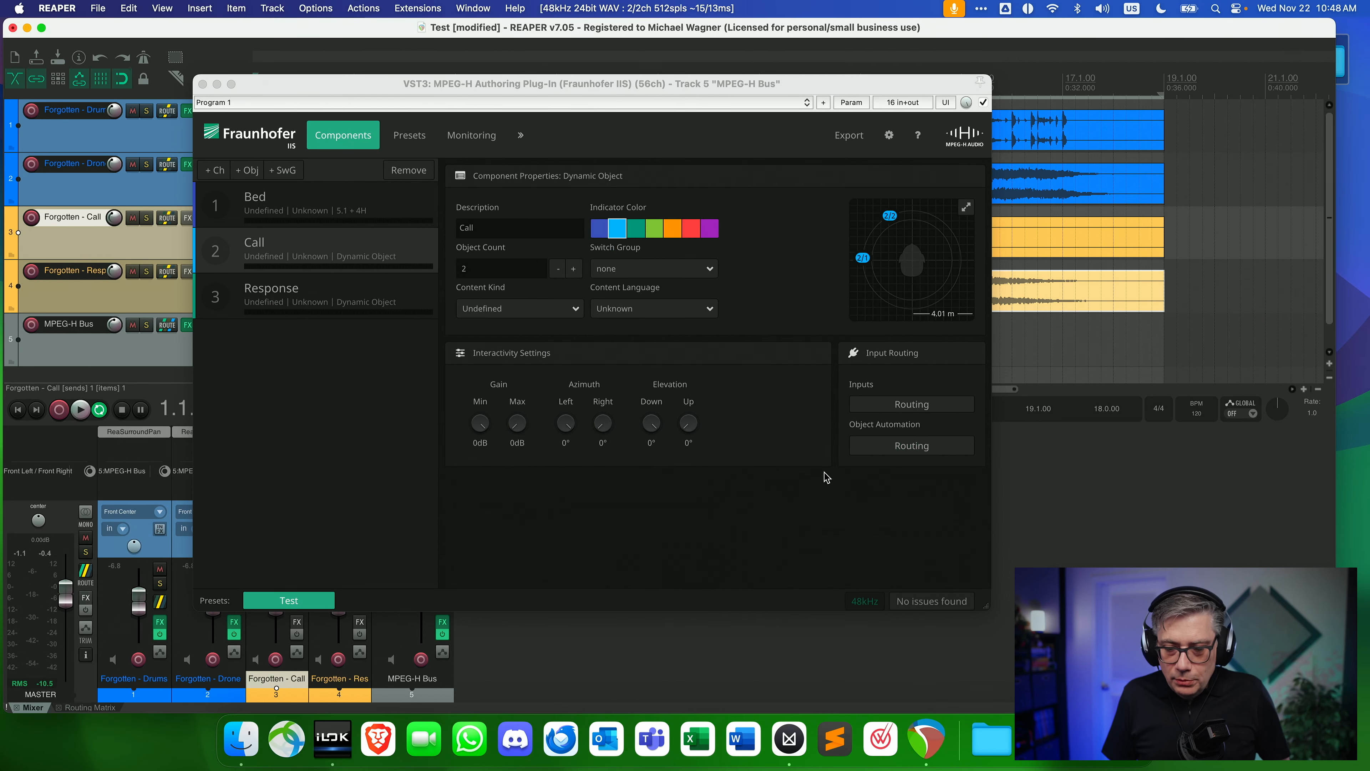
Examine the azimuth and elevation parameters assigned to the Call object's channels in its object automation routing.
click(911, 446)
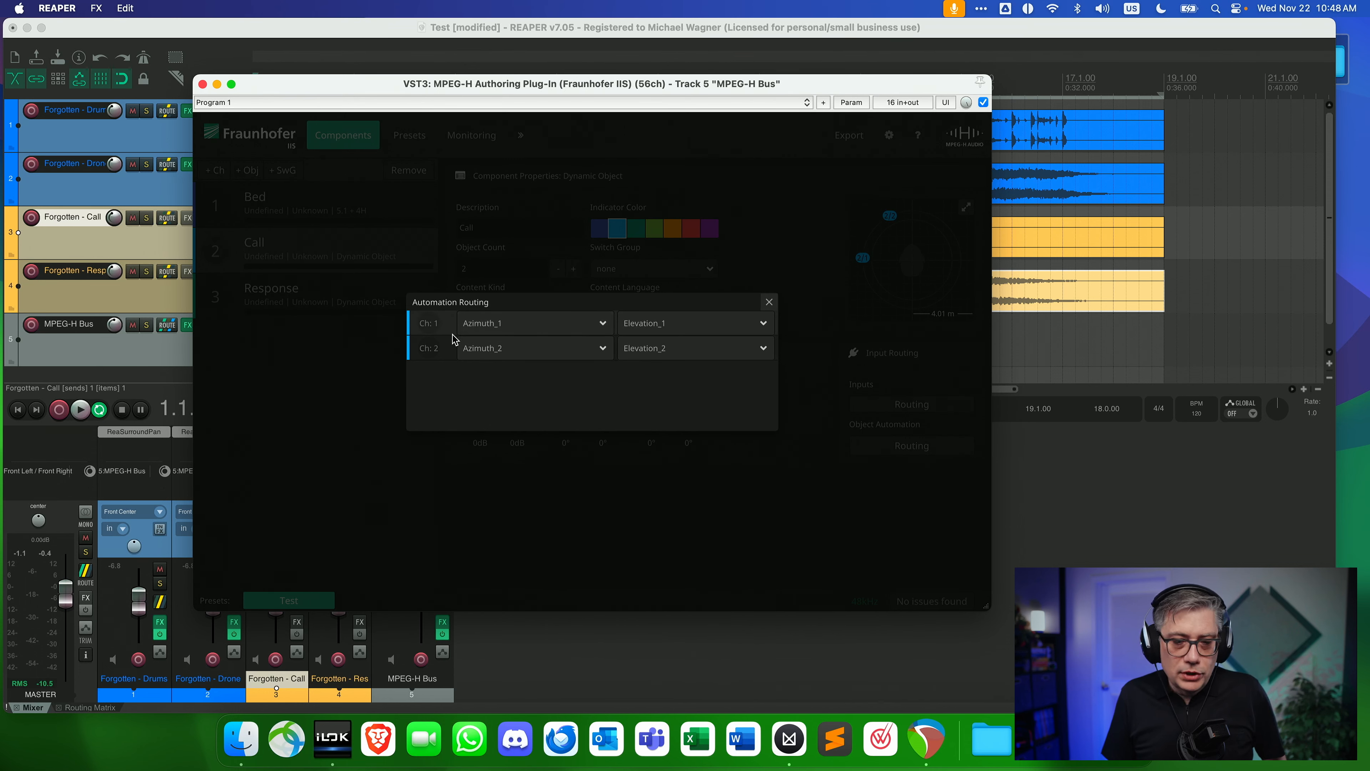
click(595, 331)
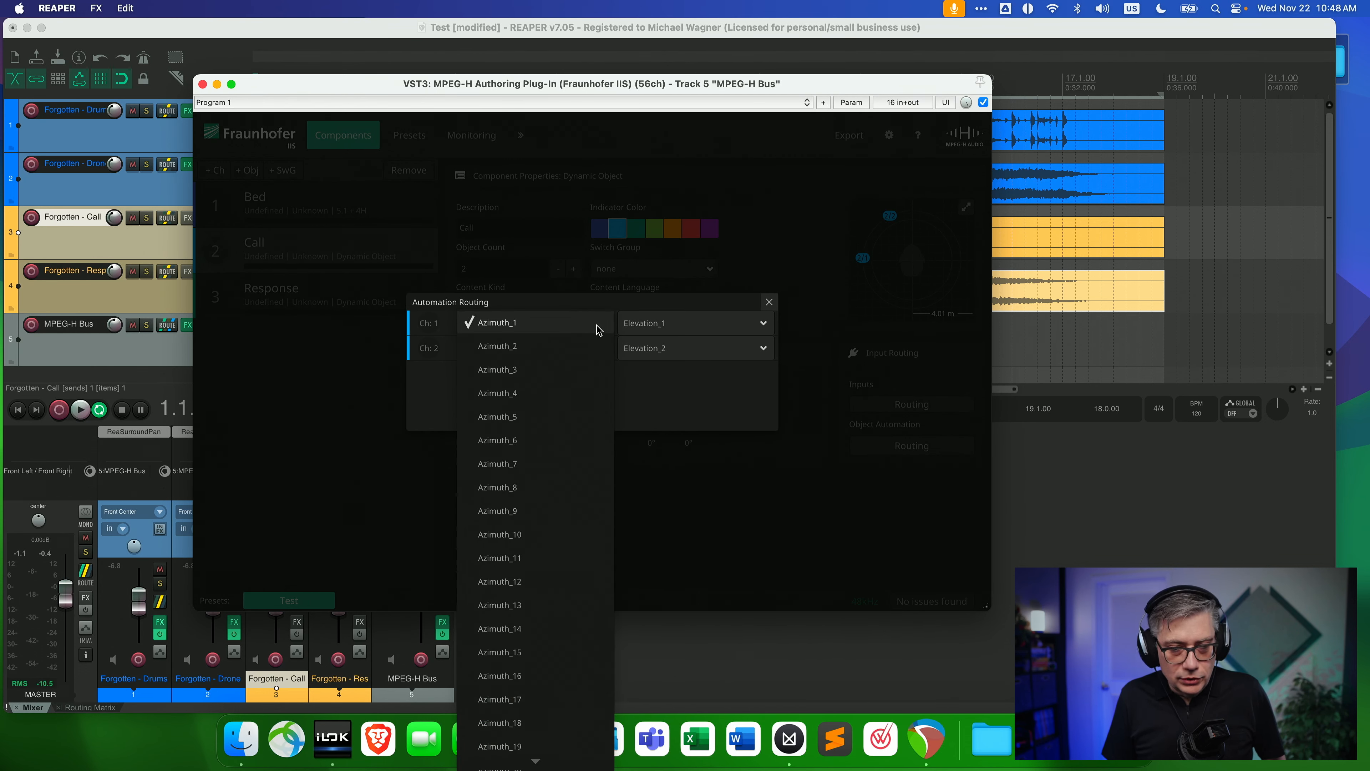
click(715, 301)
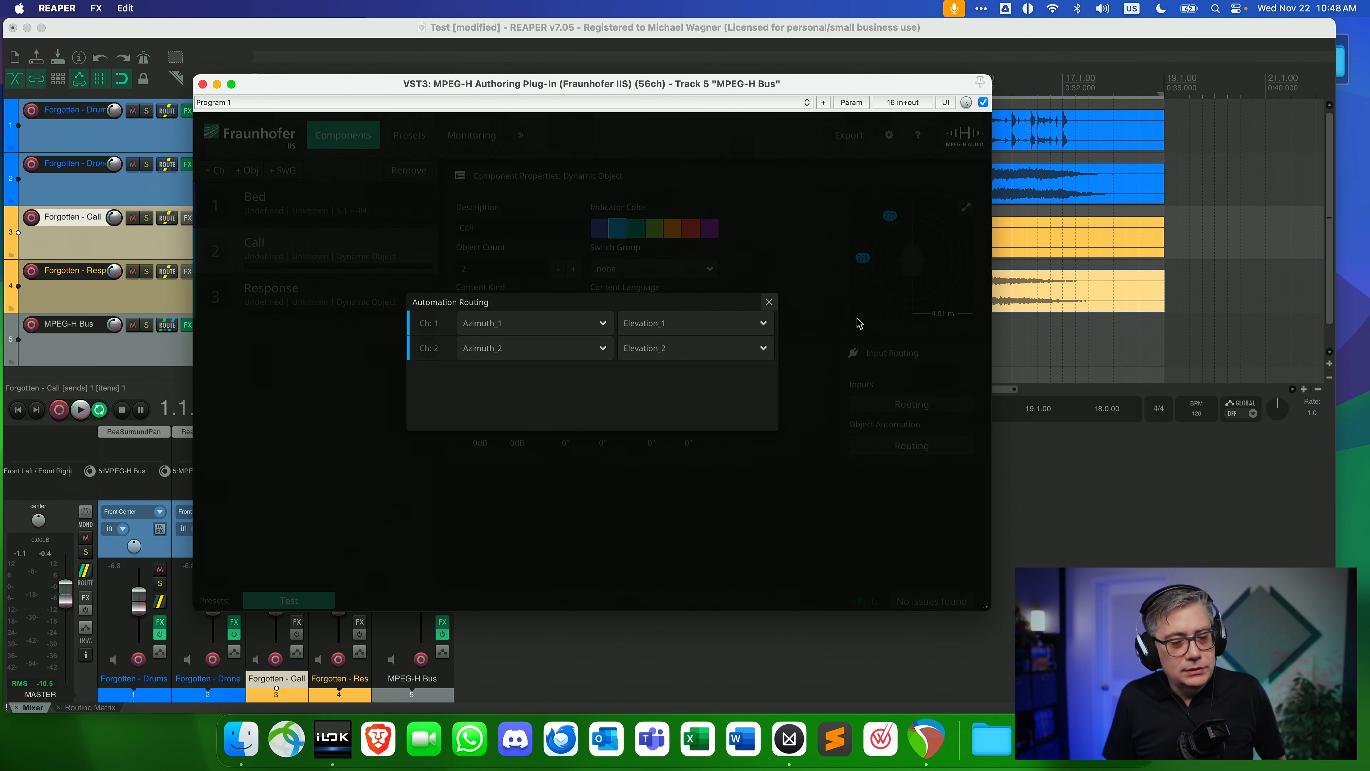
click(769, 302)
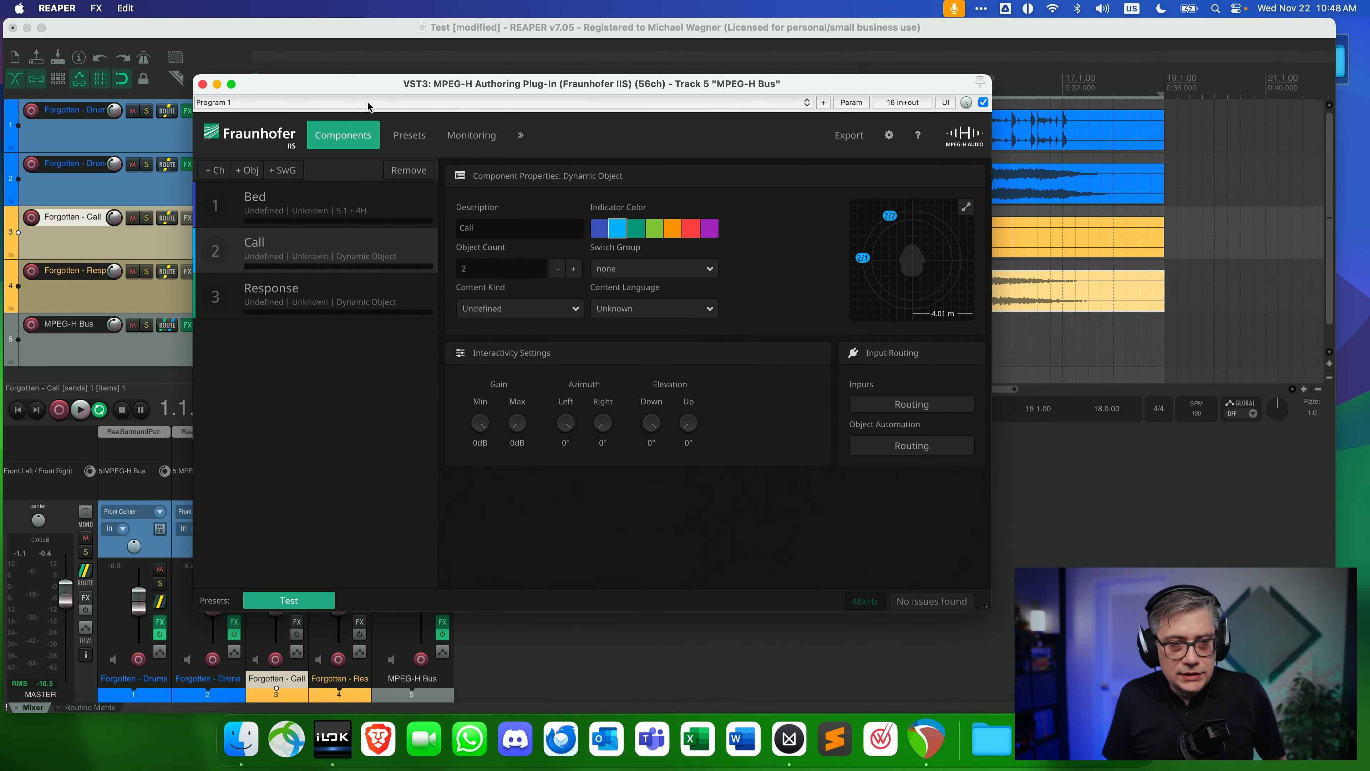
Play the project and set the MPEG-H monitoring Rendering Layout to Binaural.
drag(352, 90, 555, 86)
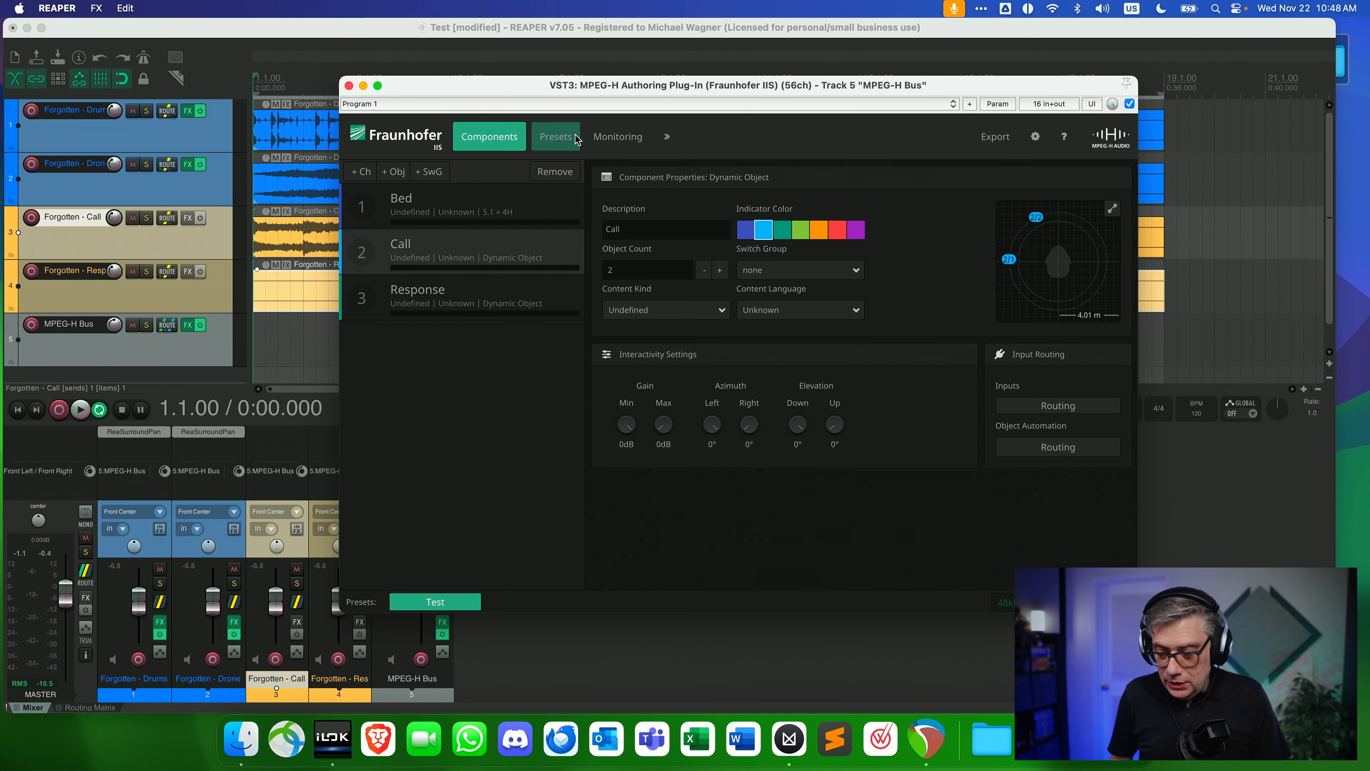
key(space)
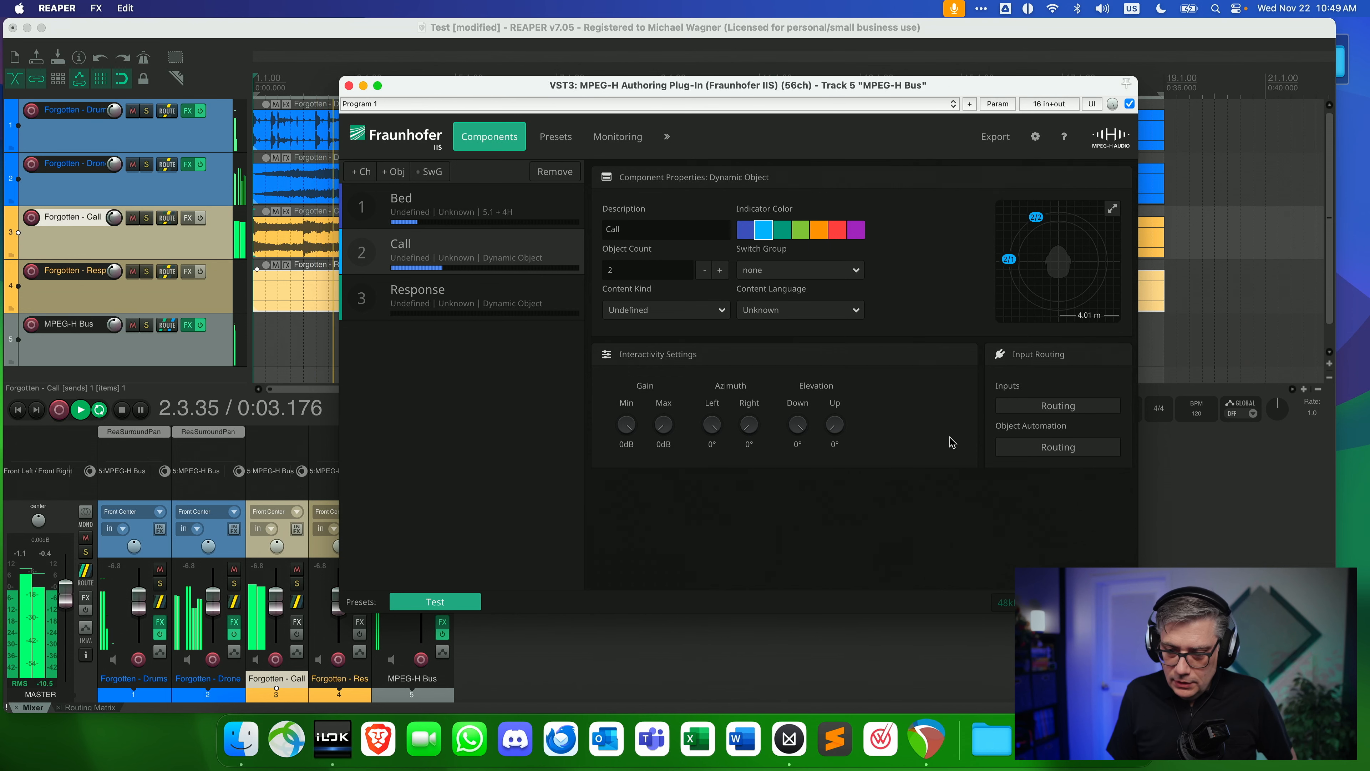
click(617, 136)
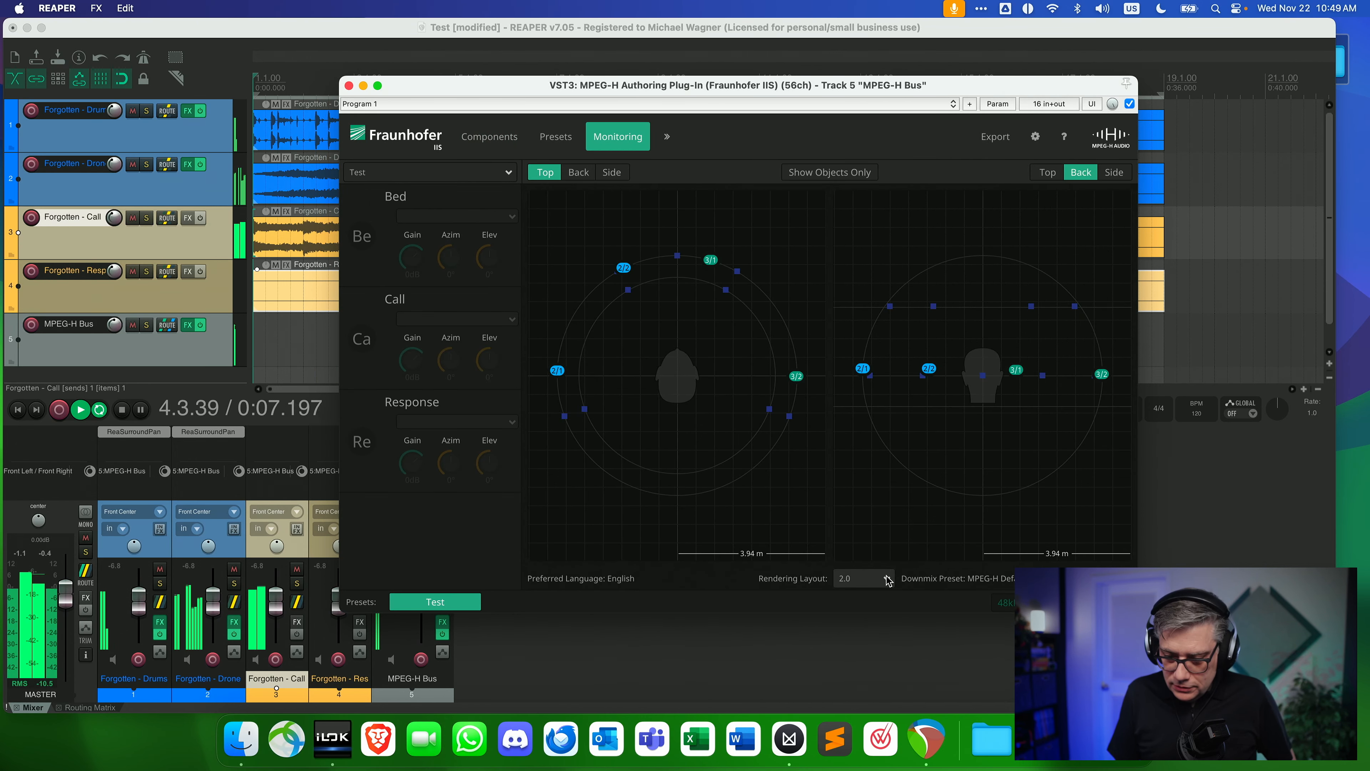
click(855, 579)
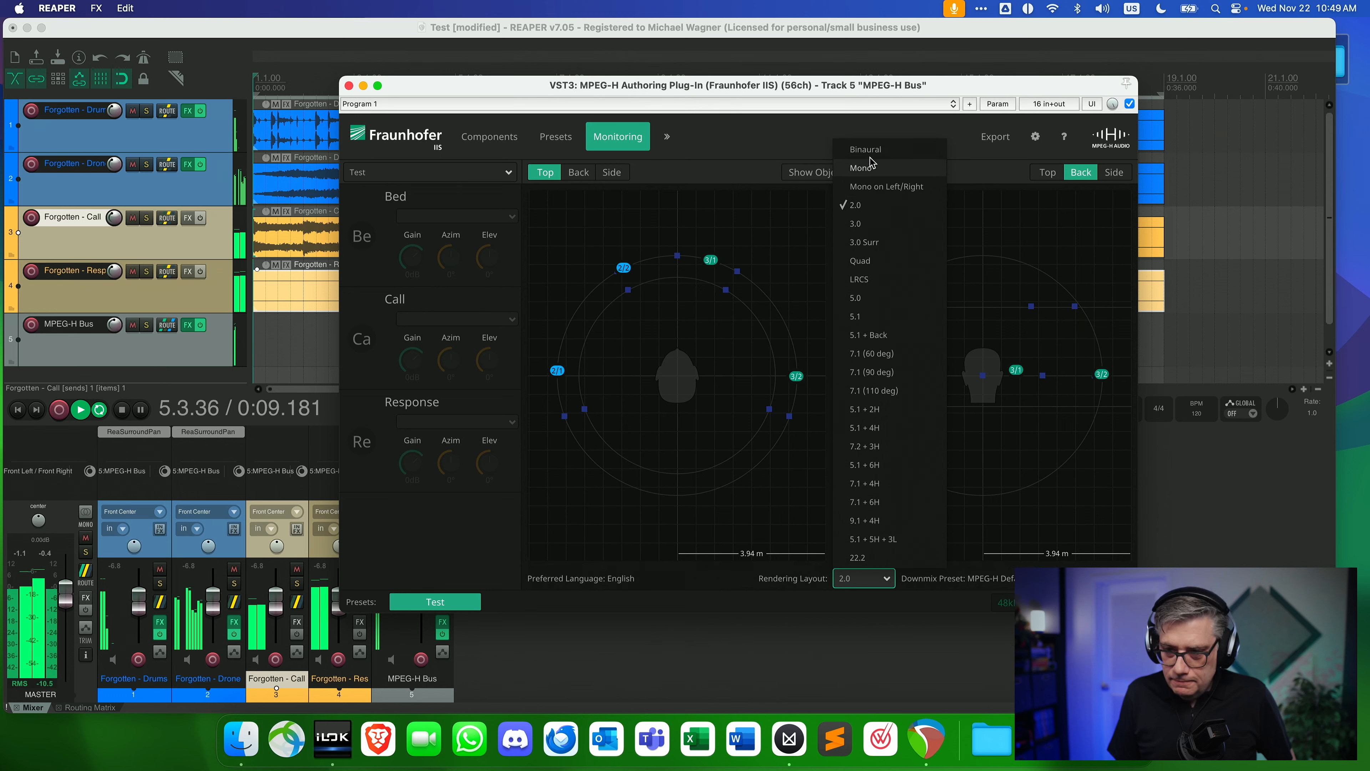
click(866, 148)
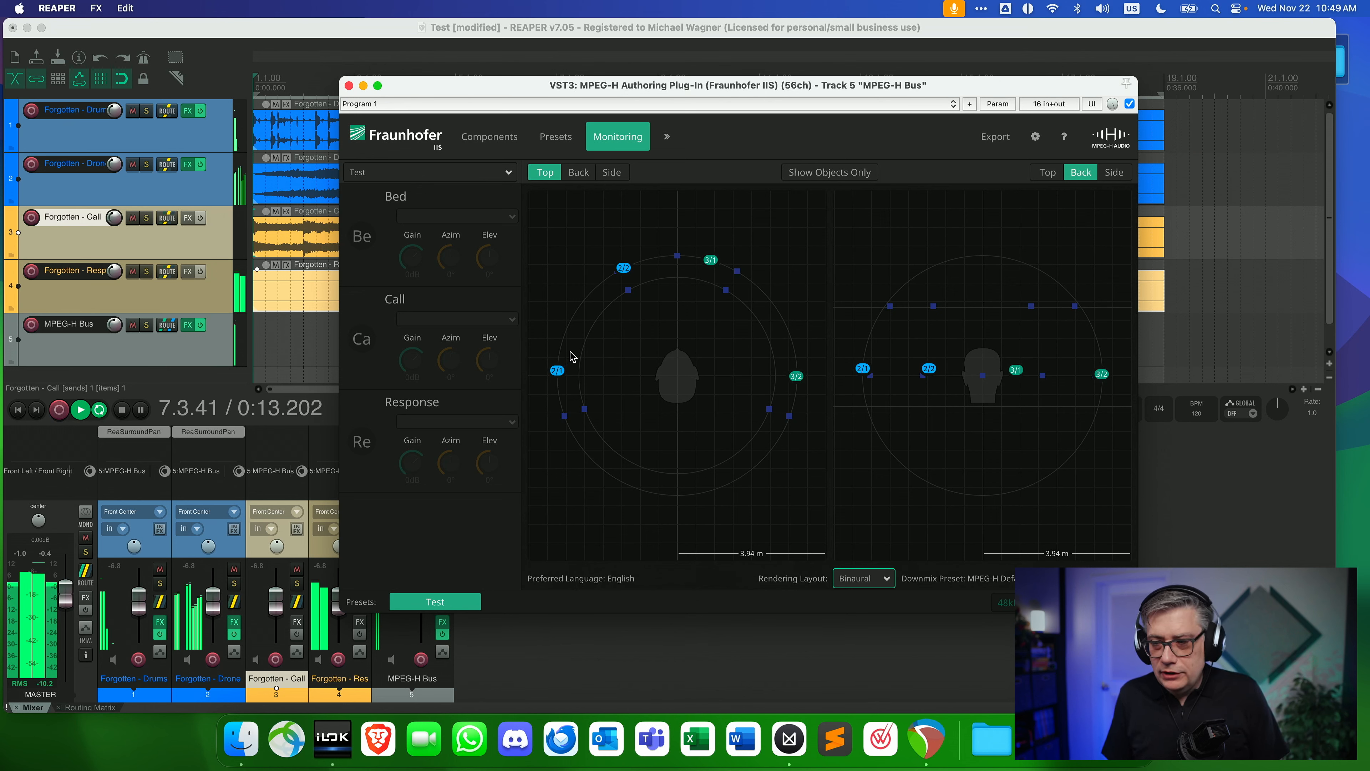
key(space)
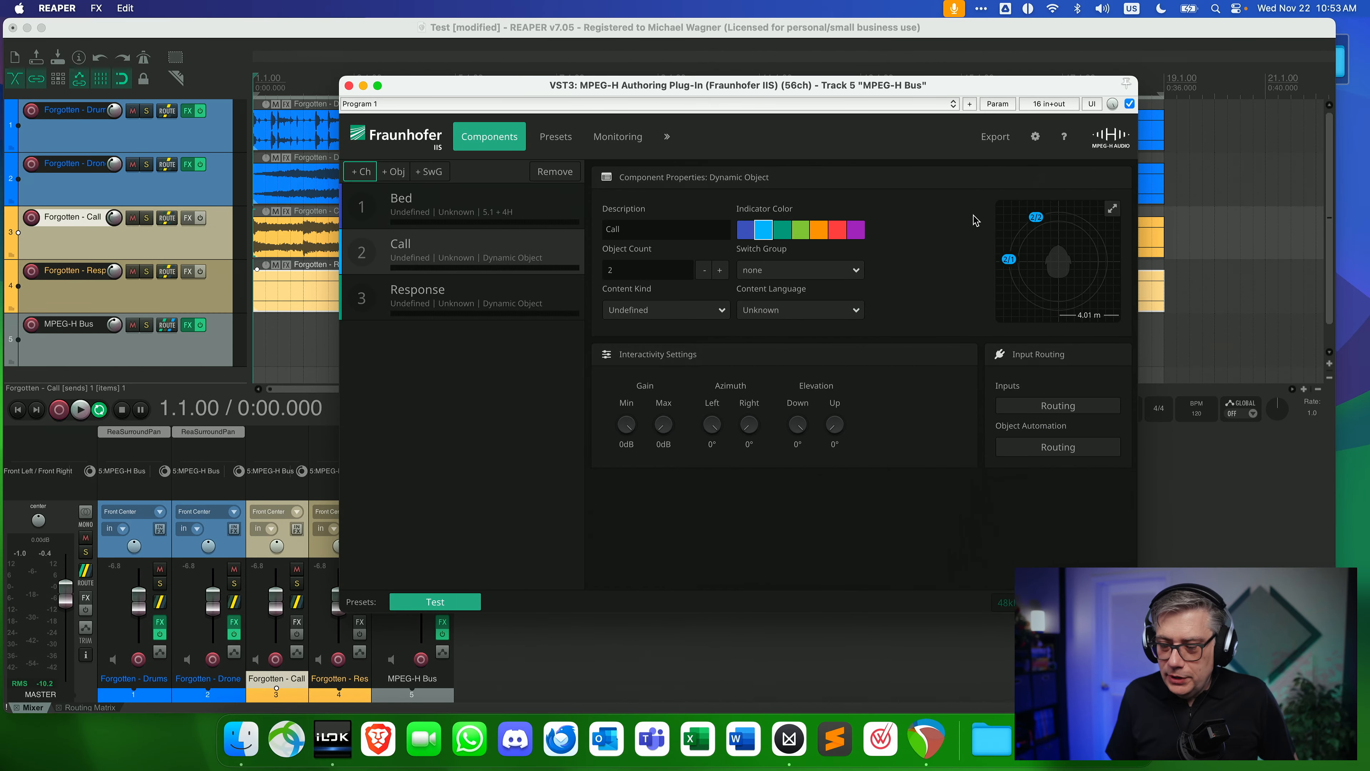
Set up an MPF export of the MPEG-H scene with Test-MPEGH on the Desktop as its output file.
click(1002, 143)
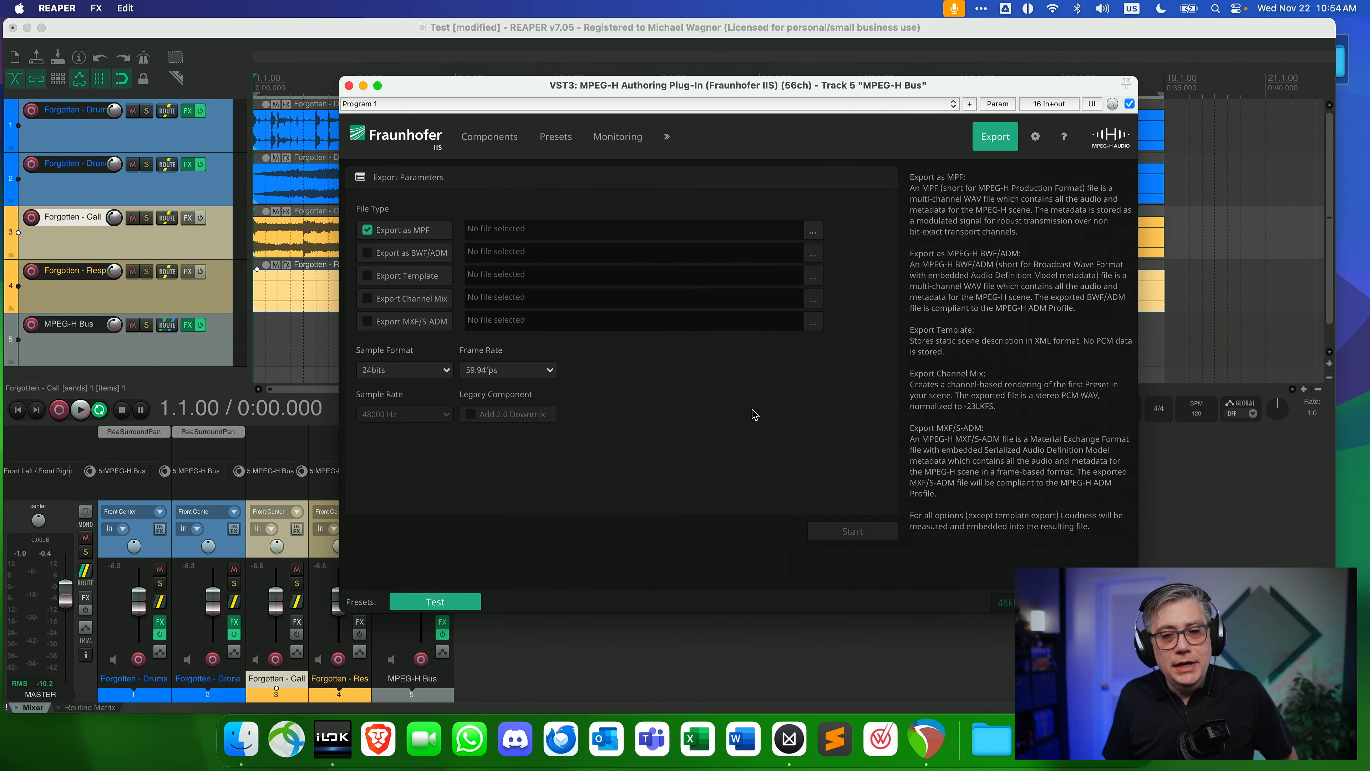
click(814, 233)
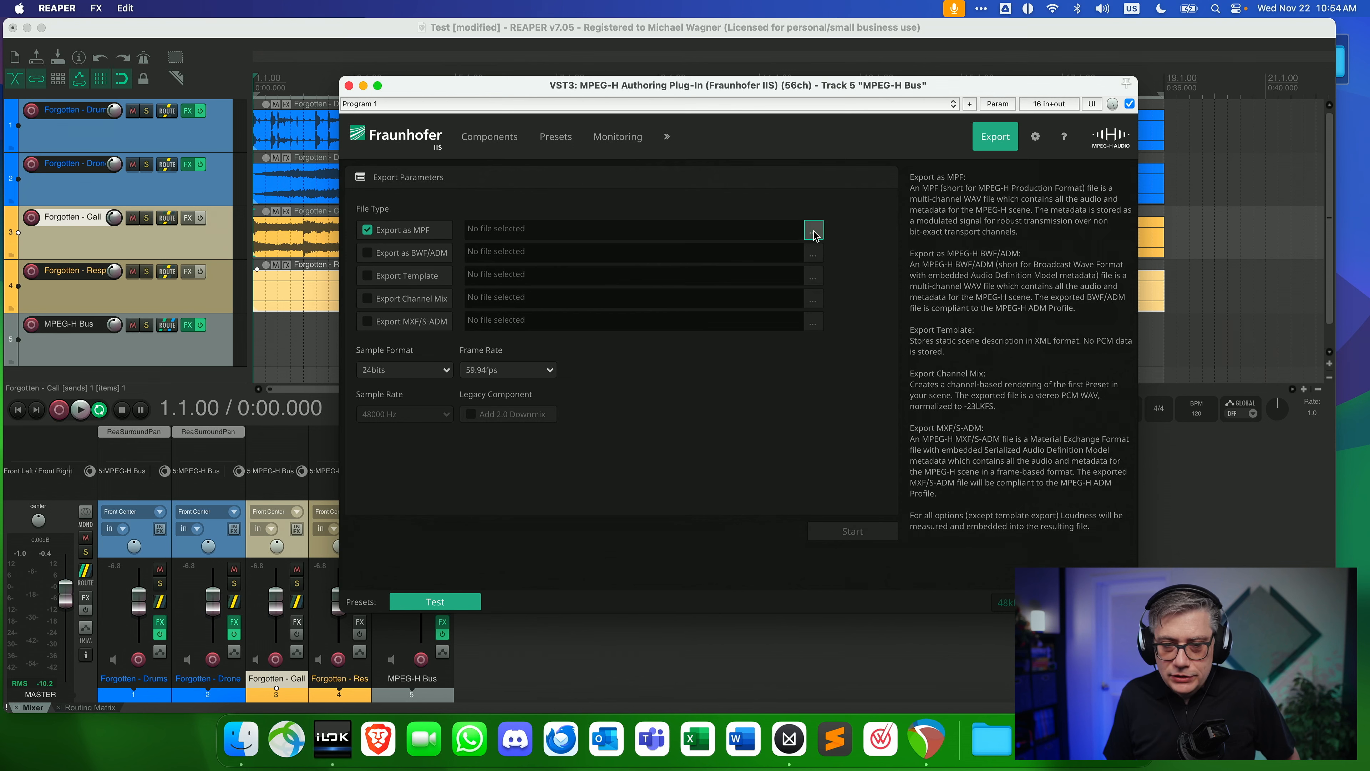
click(690, 236)
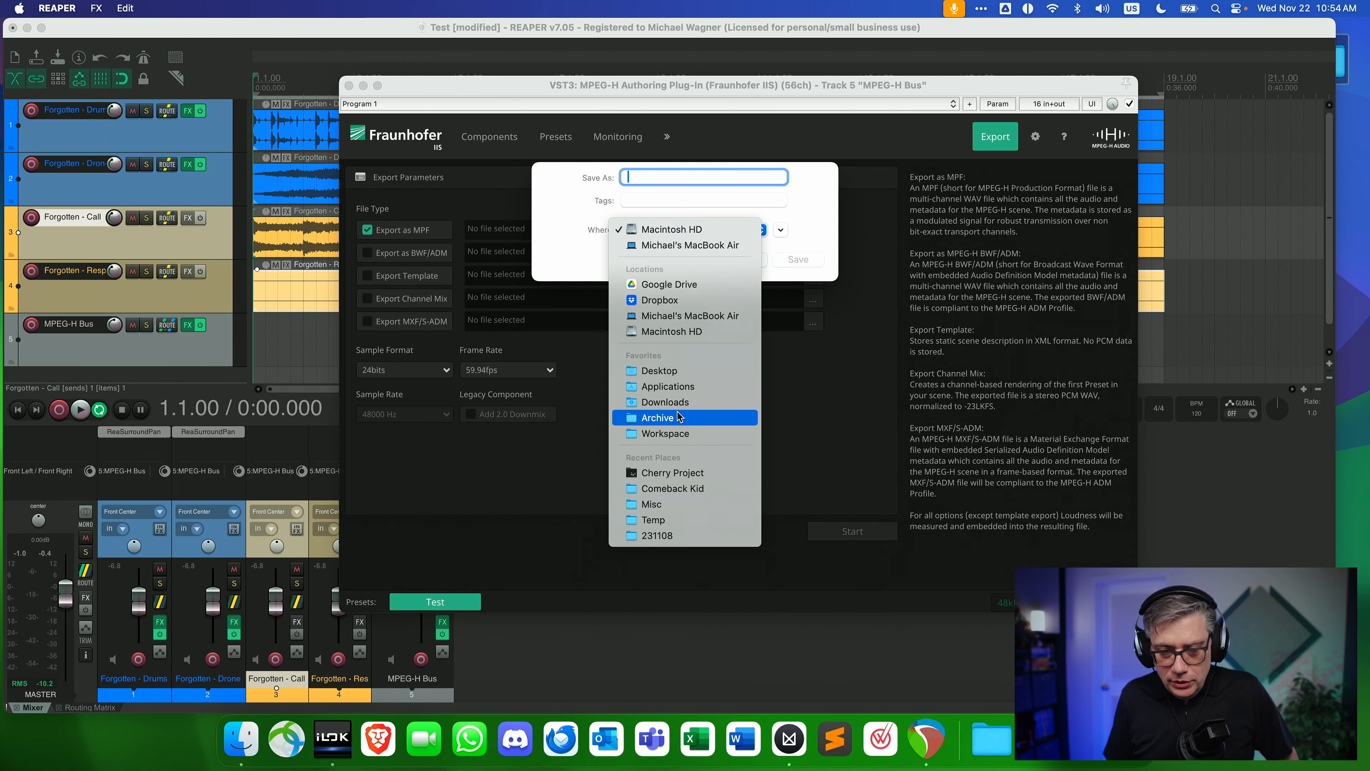
click(669, 376)
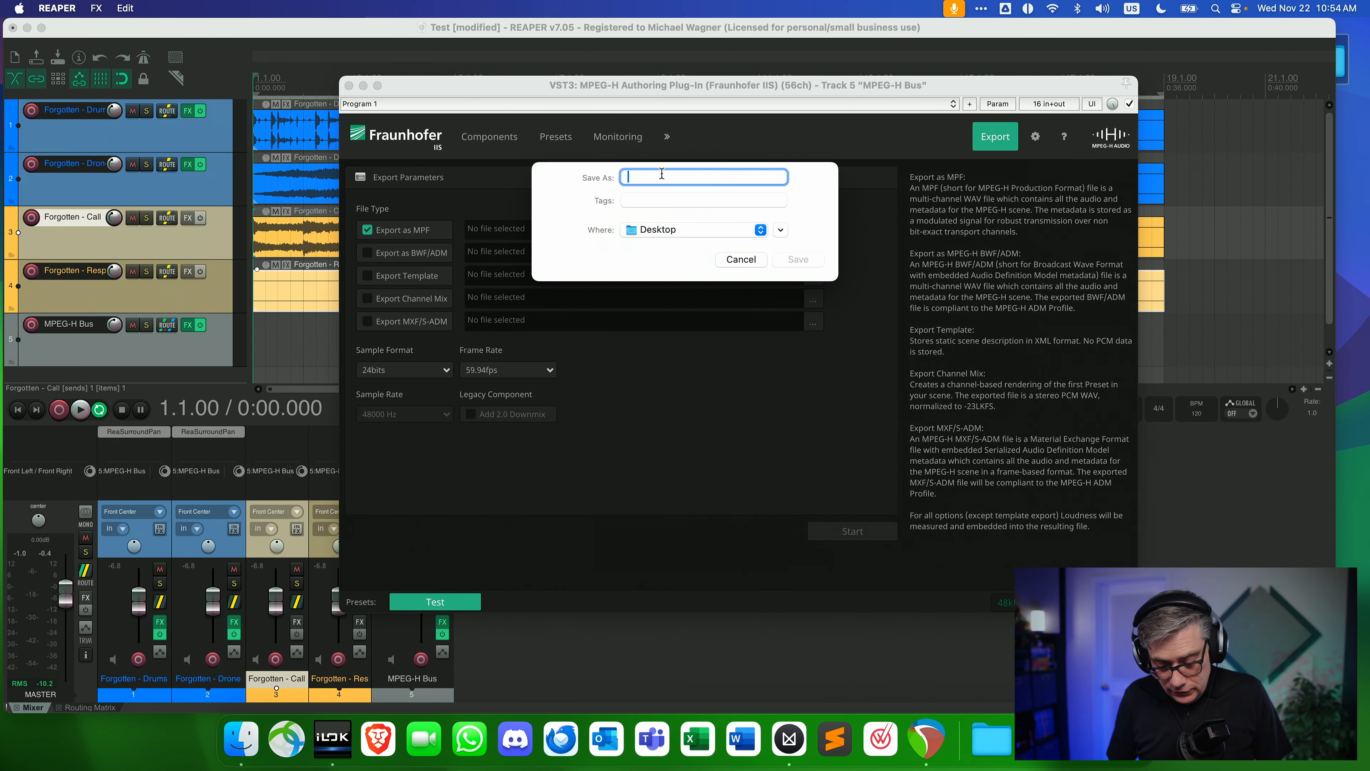
text(Test-MPEGH)
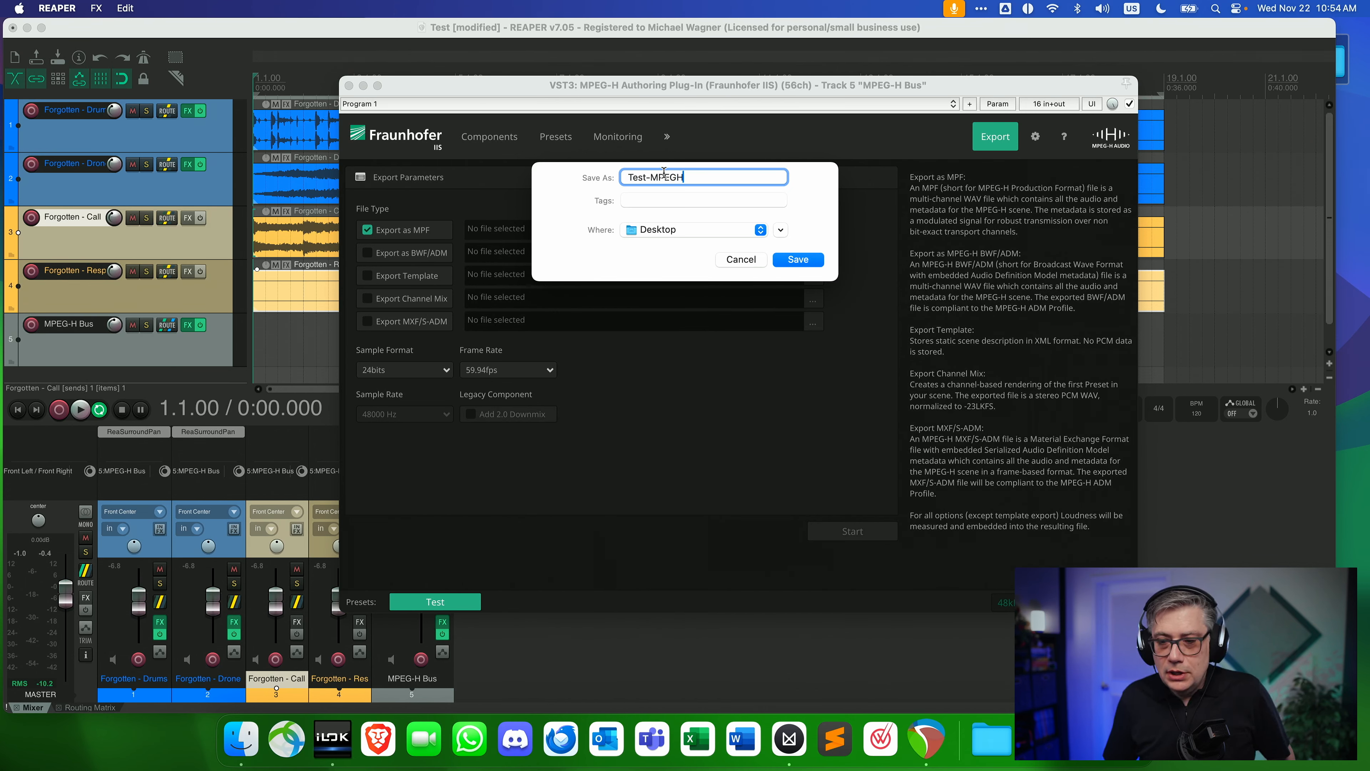
click(809, 264)
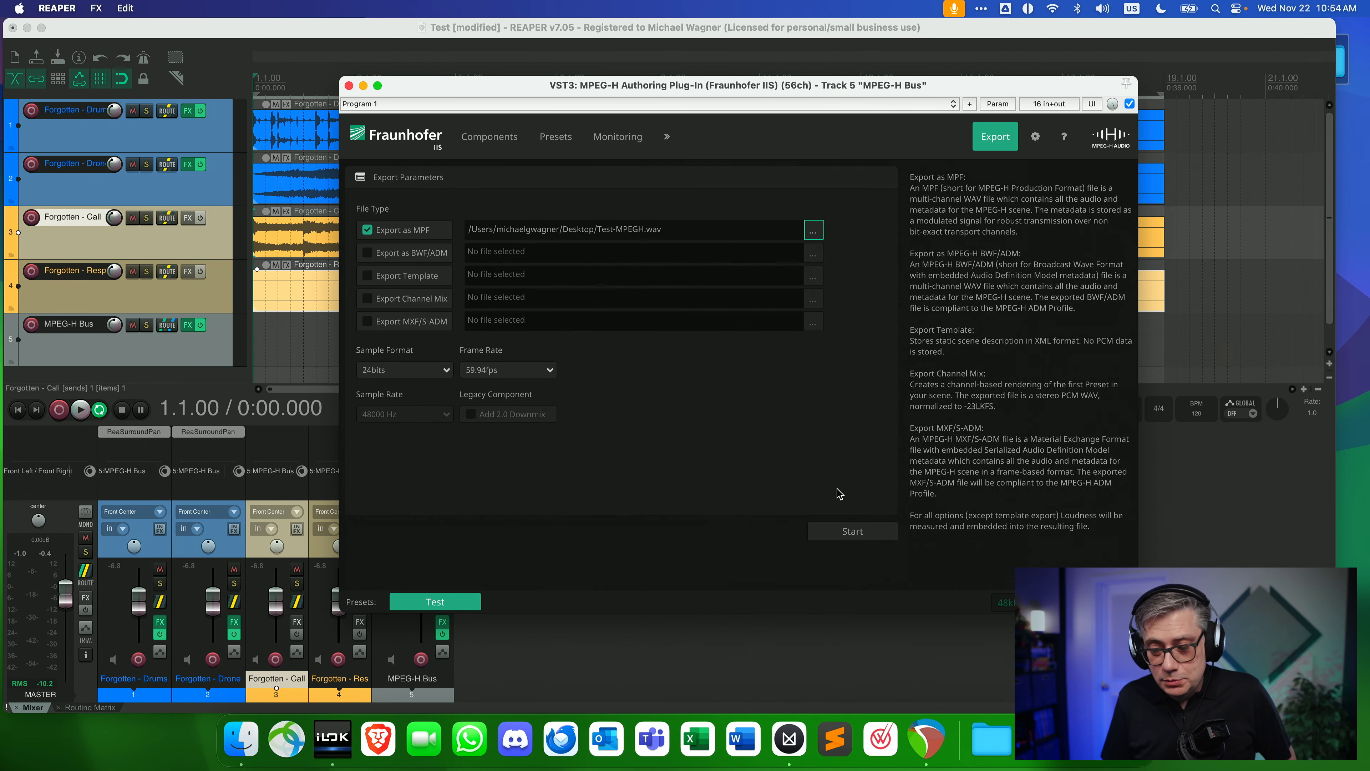
Set the export's end of content to the end of the tracks at 00:00:36 and start the export job.
click(862, 534)
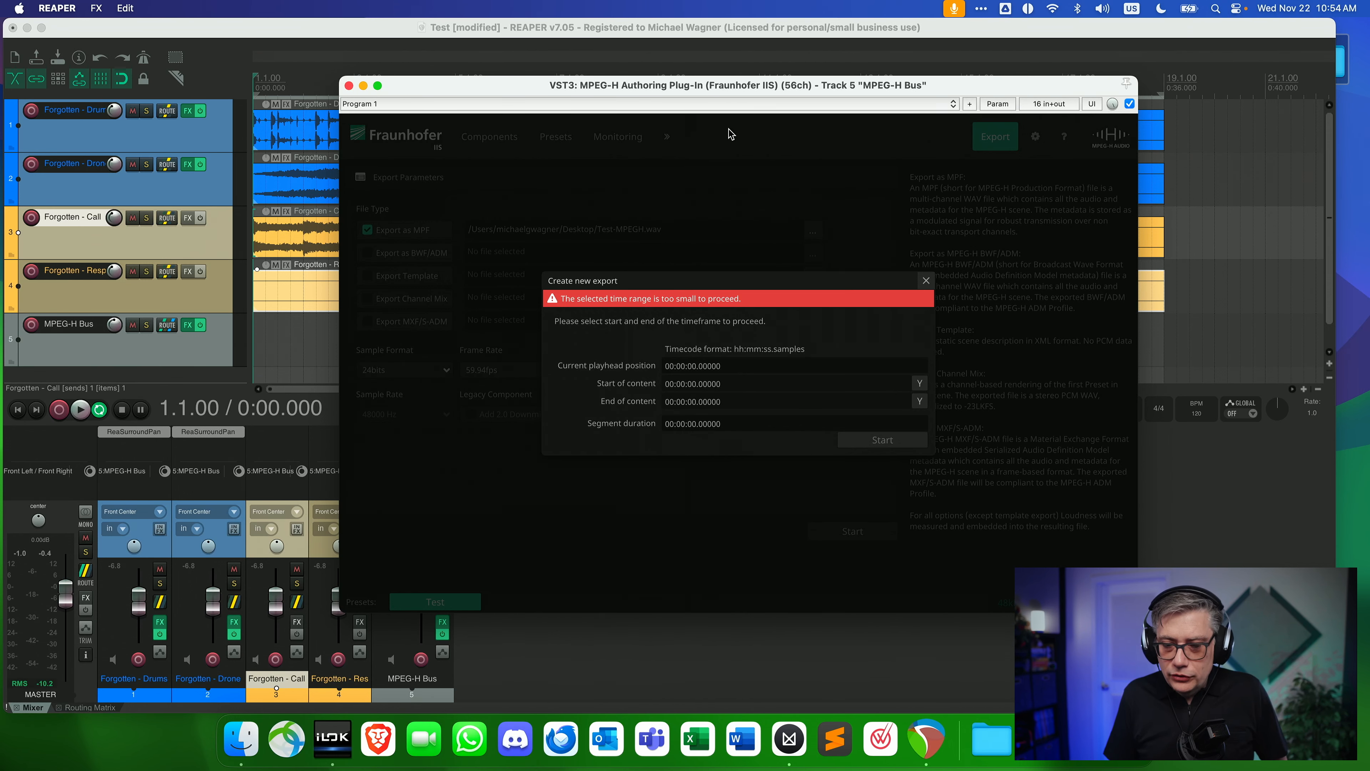
drag(830, 92, 636, 131)
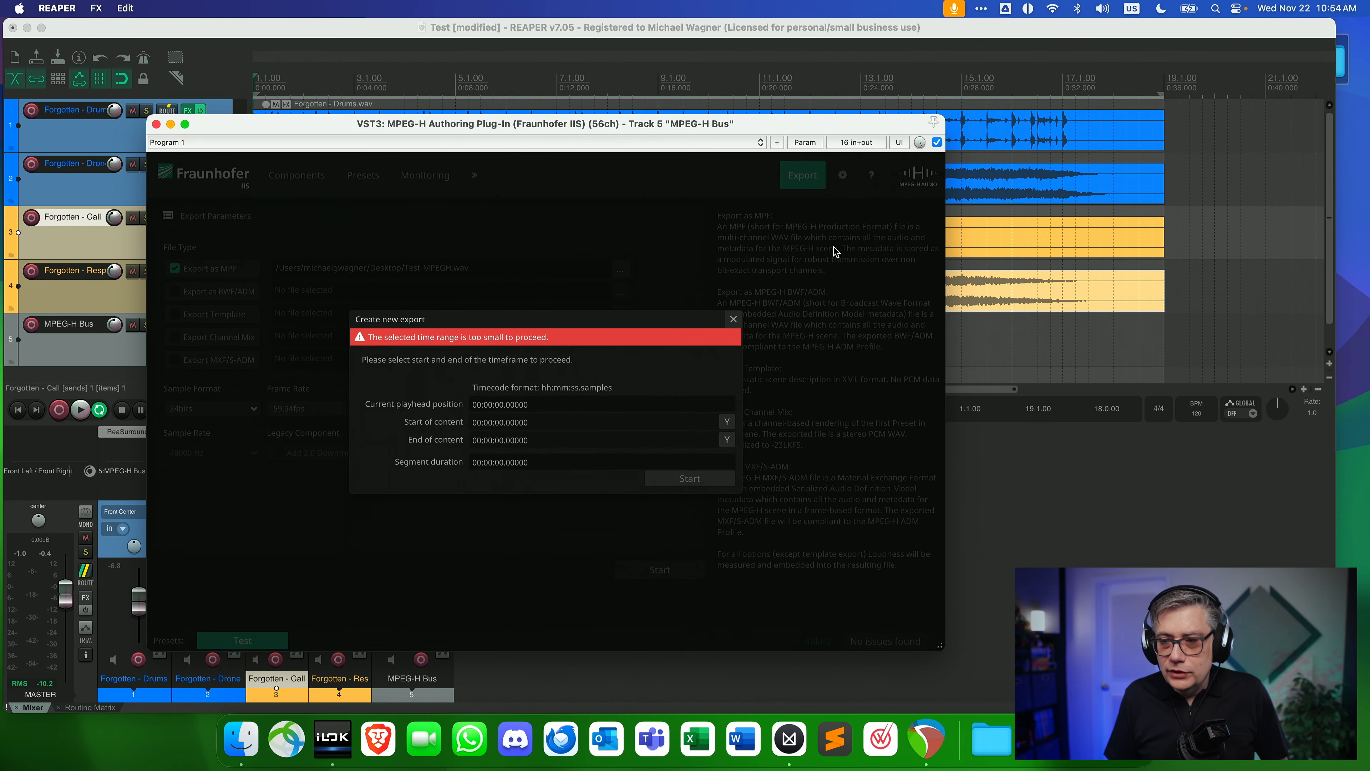
click(1167, 110)
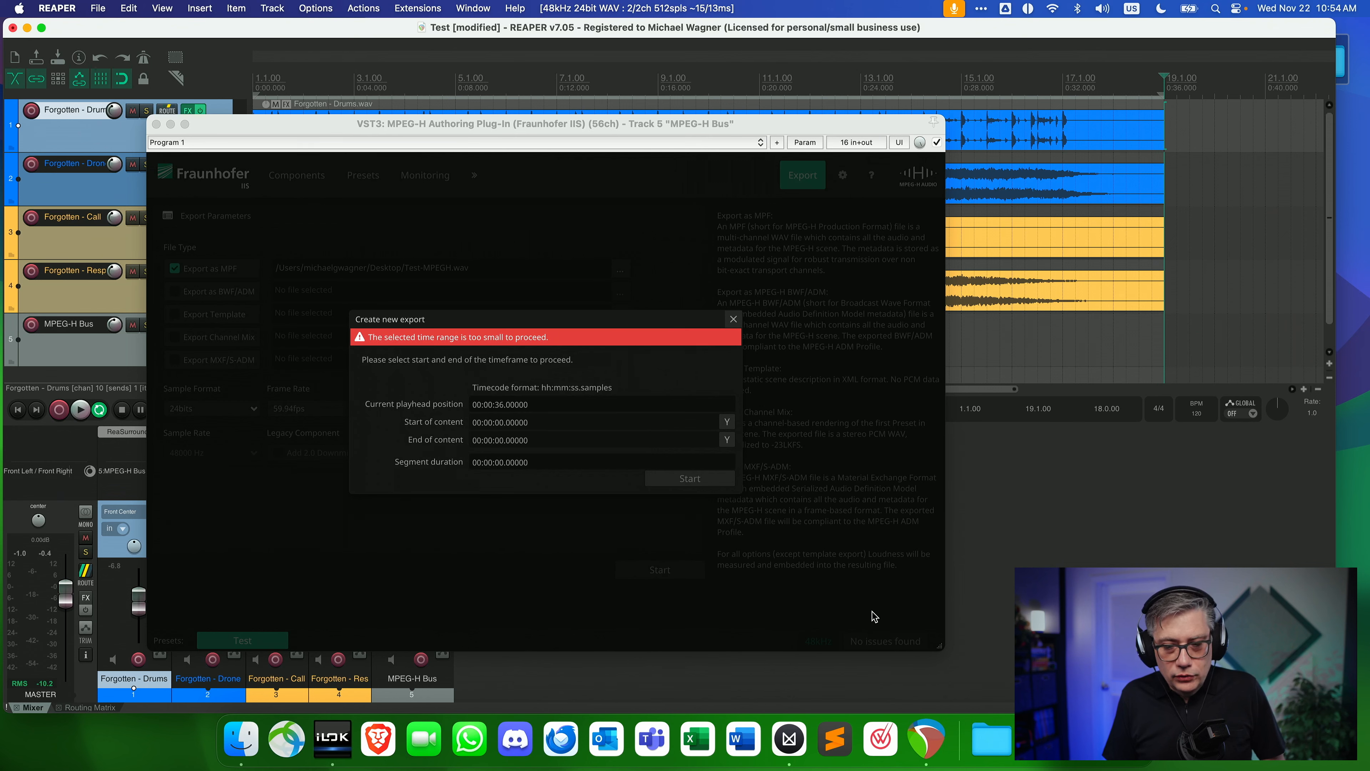
click(726, 440)
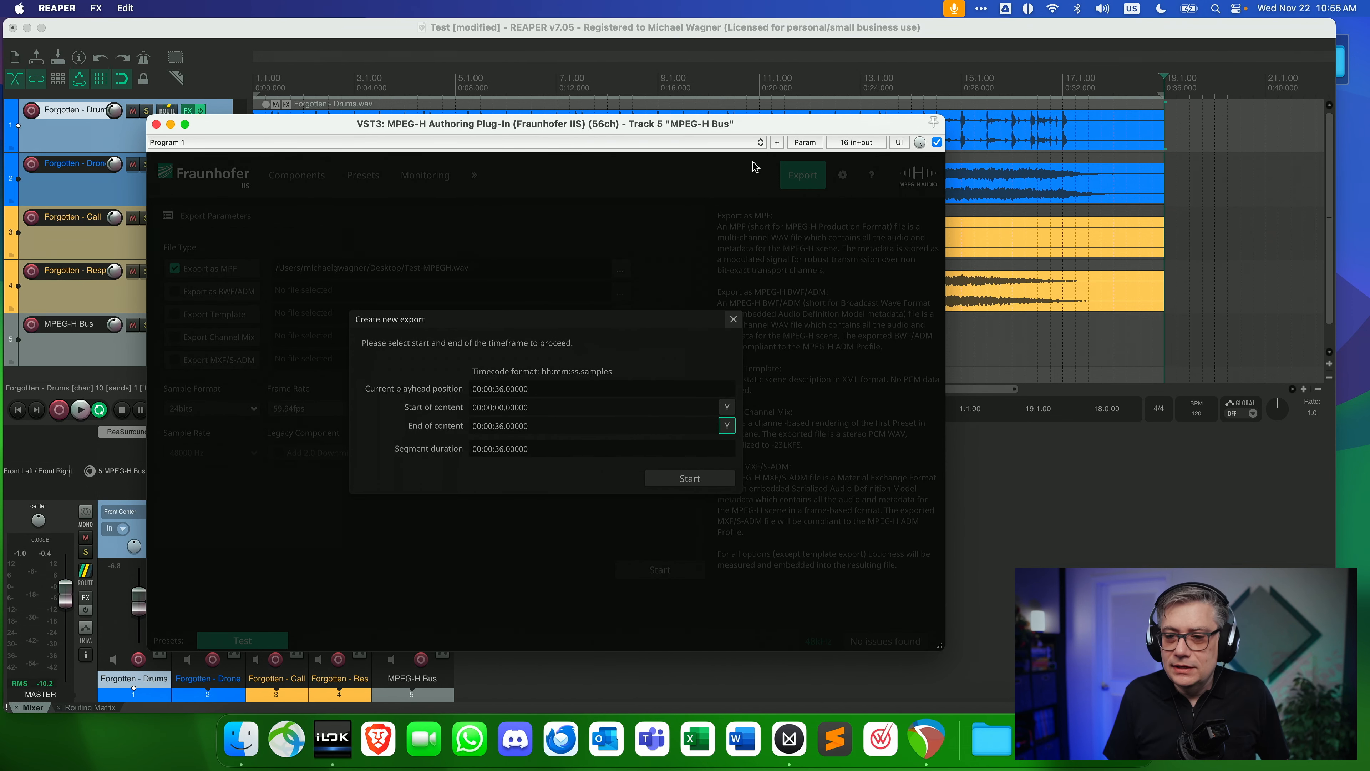
drag(786, 125, 820, 113)
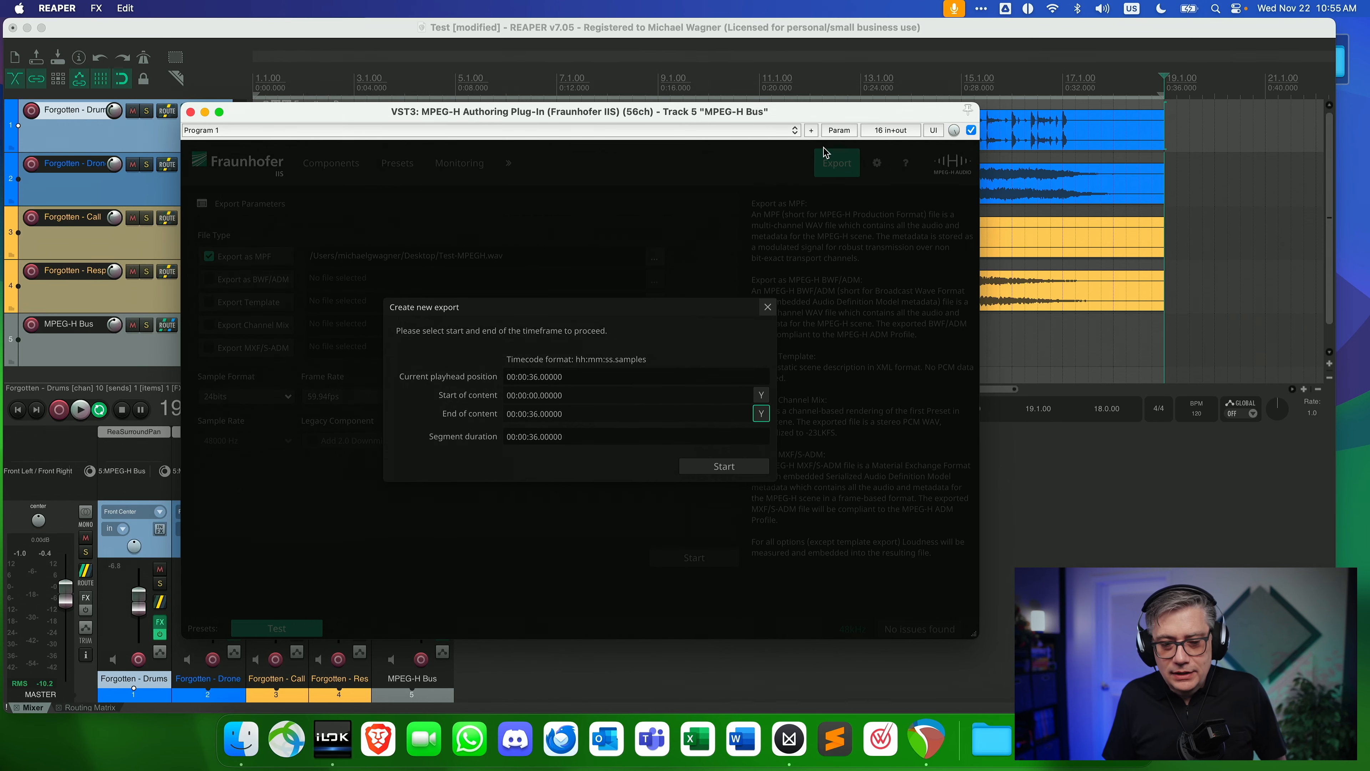
click(722, 468)
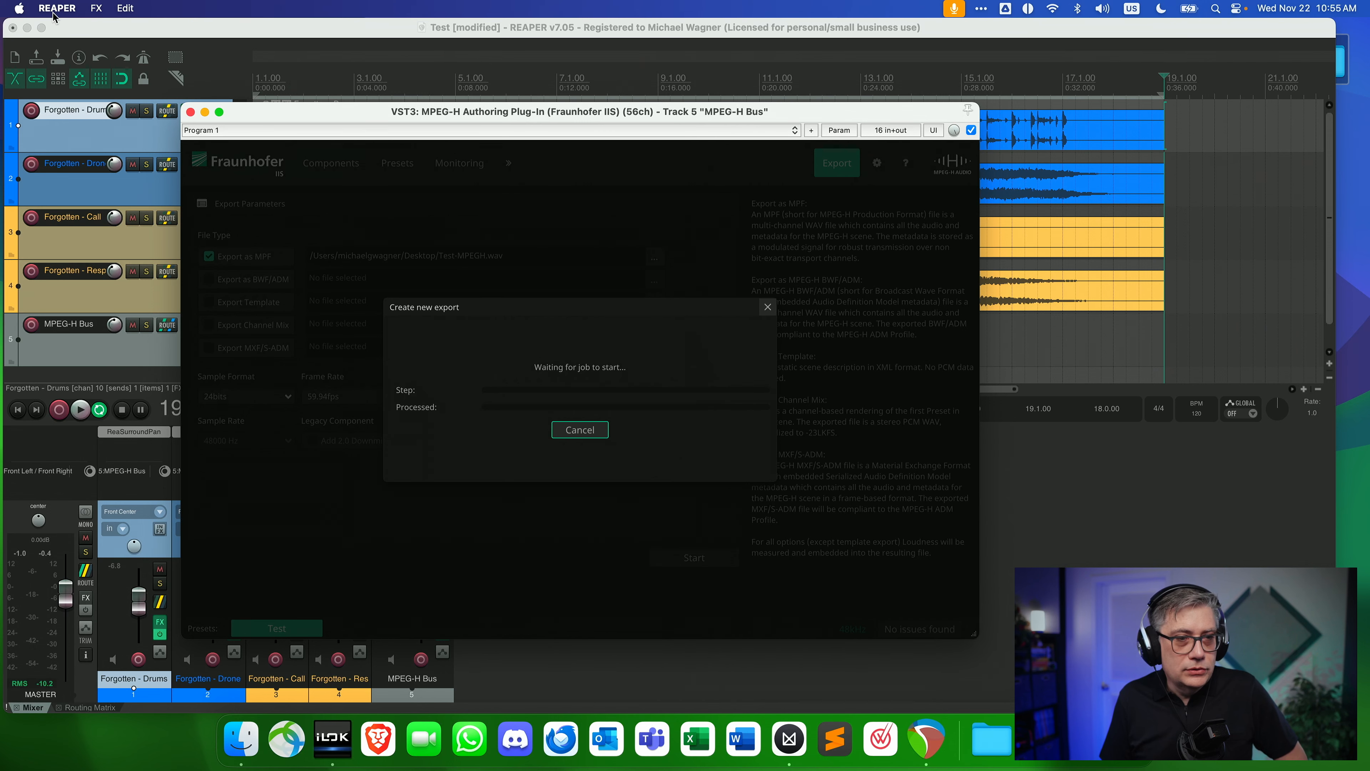
Render the entire project's master mix at a 48000 Hz sample rate, keeping the waiting MPEG-H export dialog in view.
click(110, 42)
click(98, 9)
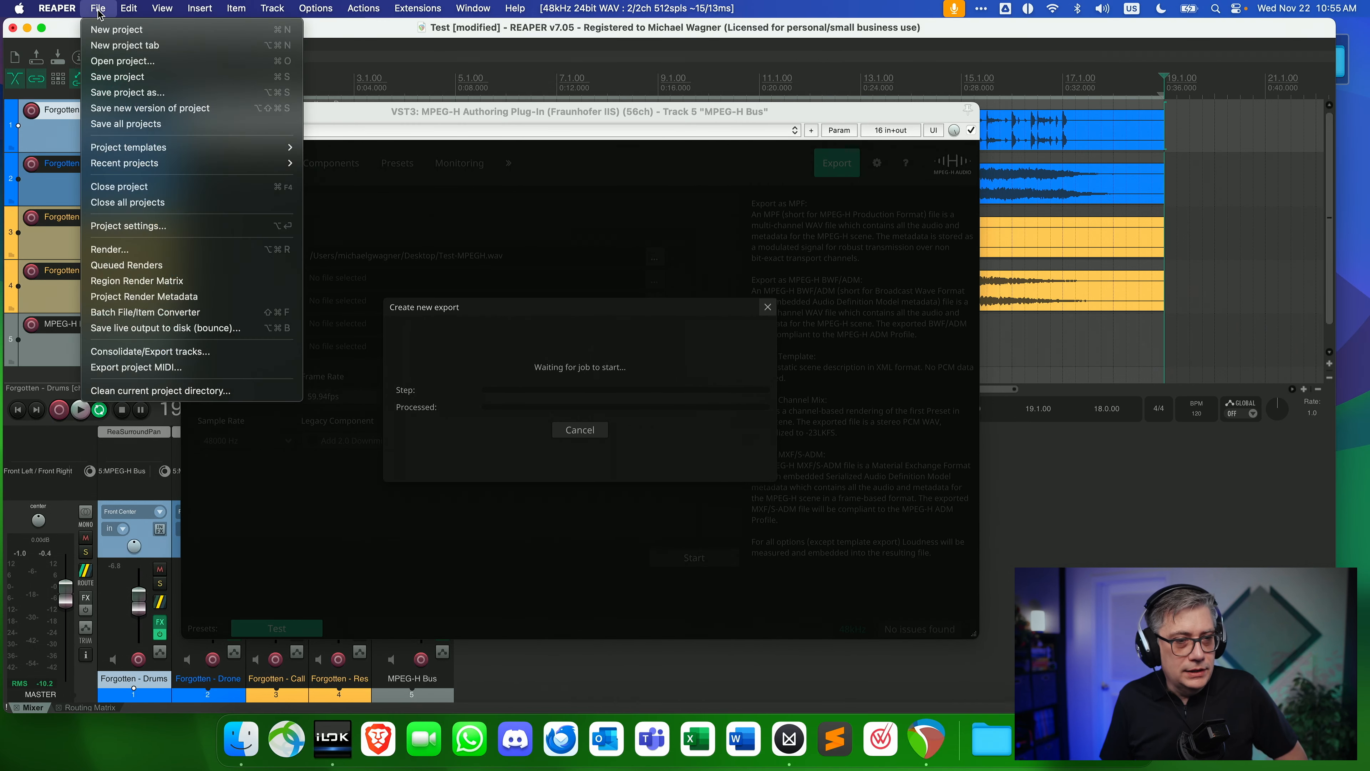
click(133, 249)
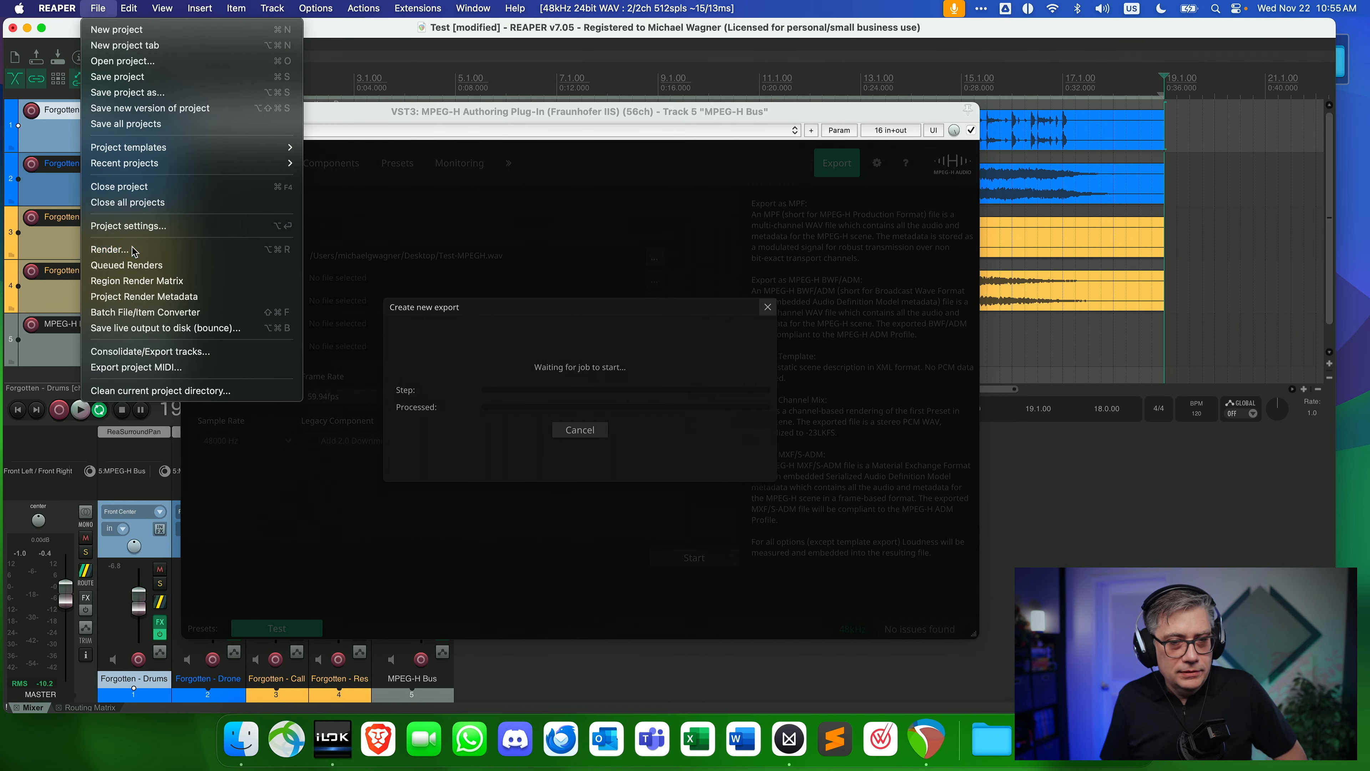
drag(226, 65, 369, 80)
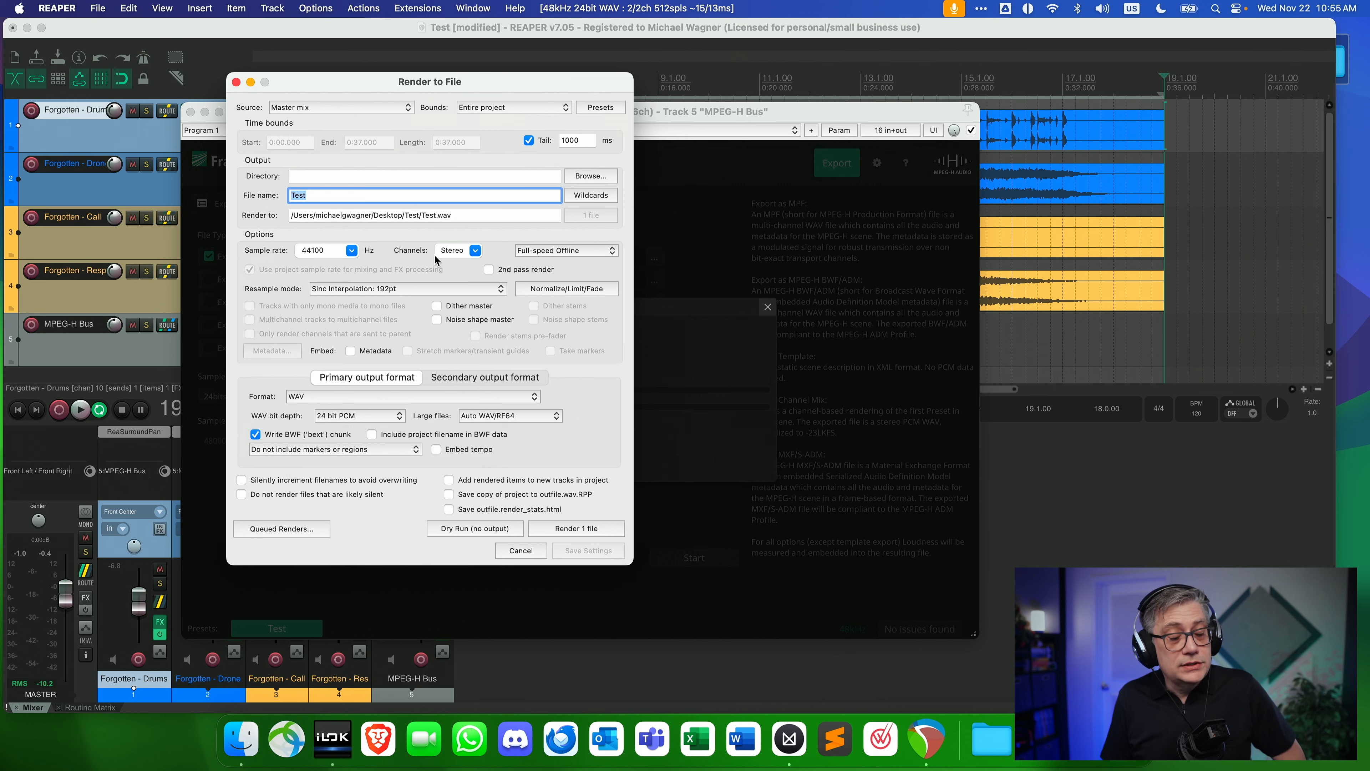
click(351, 251)
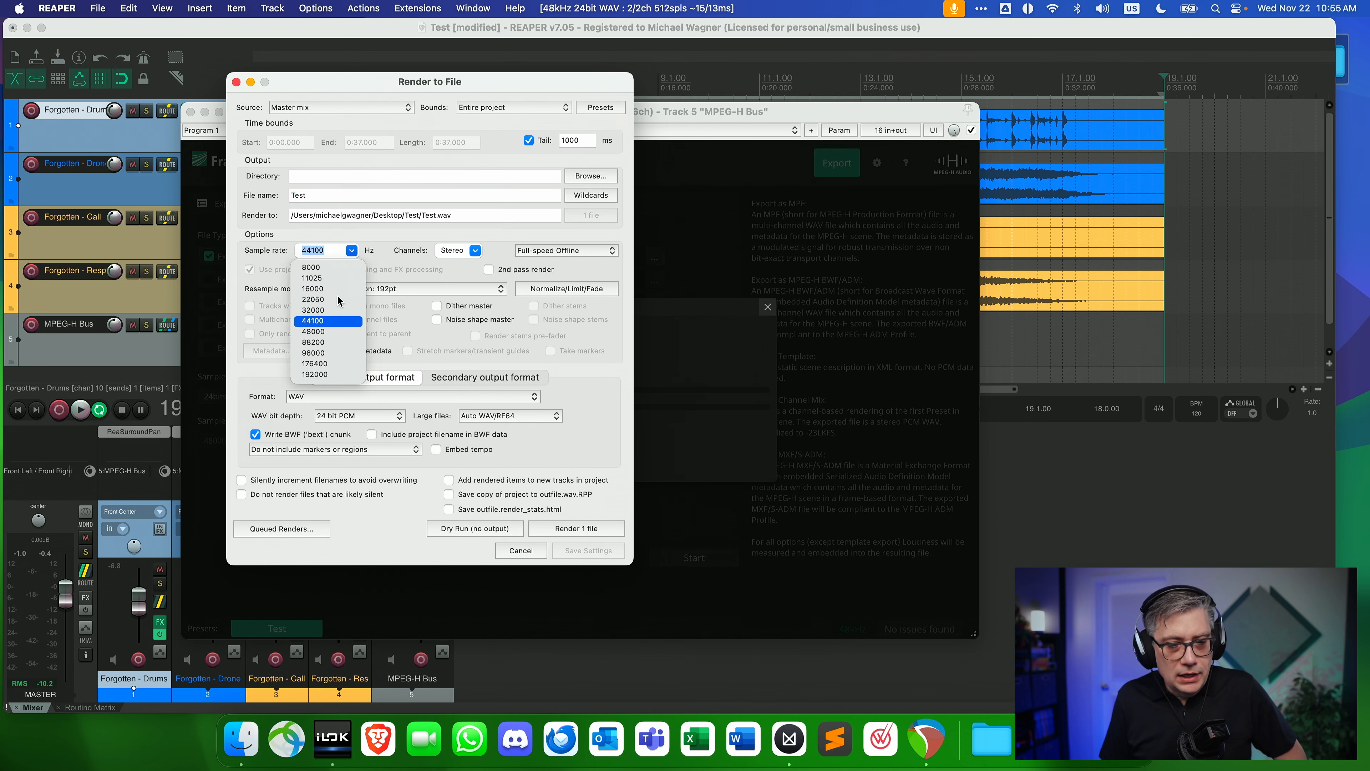
click(318, 332)
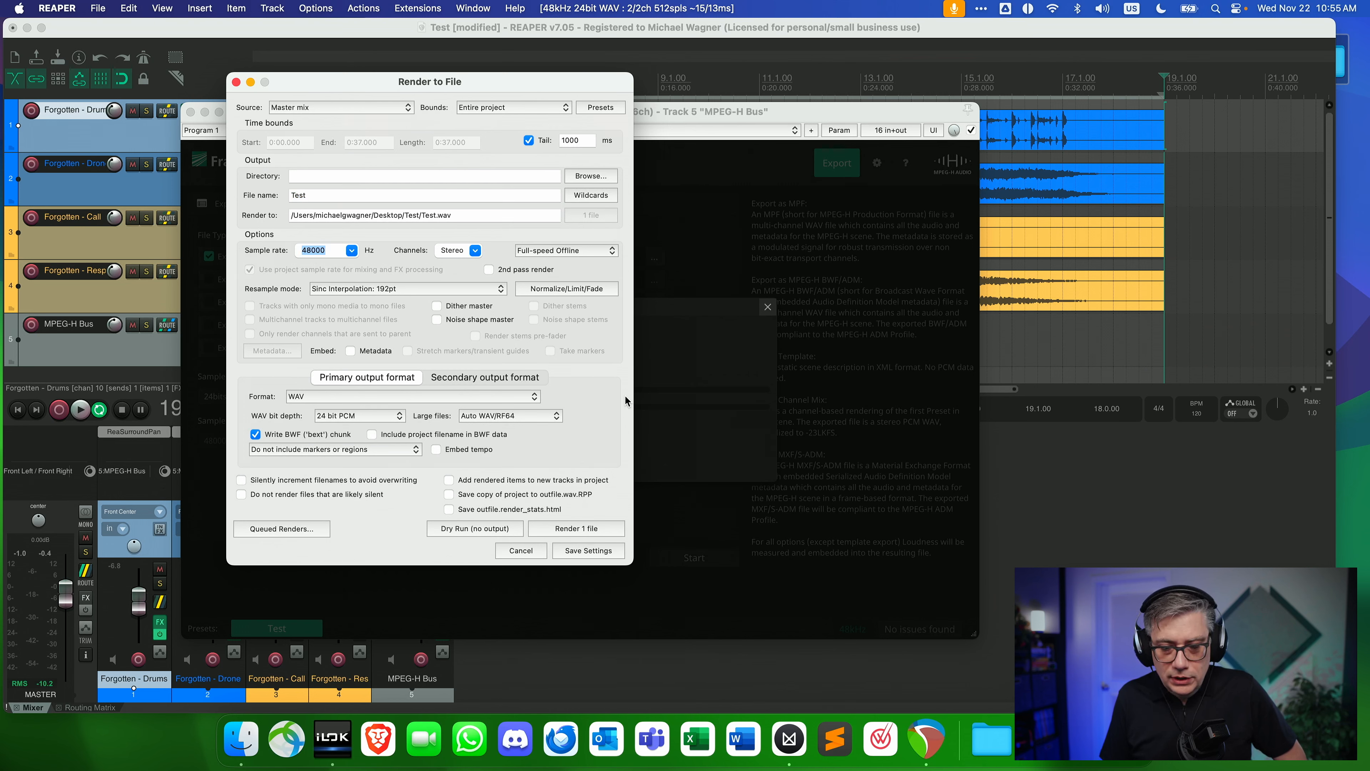
drag(507, 82, 351, 103)
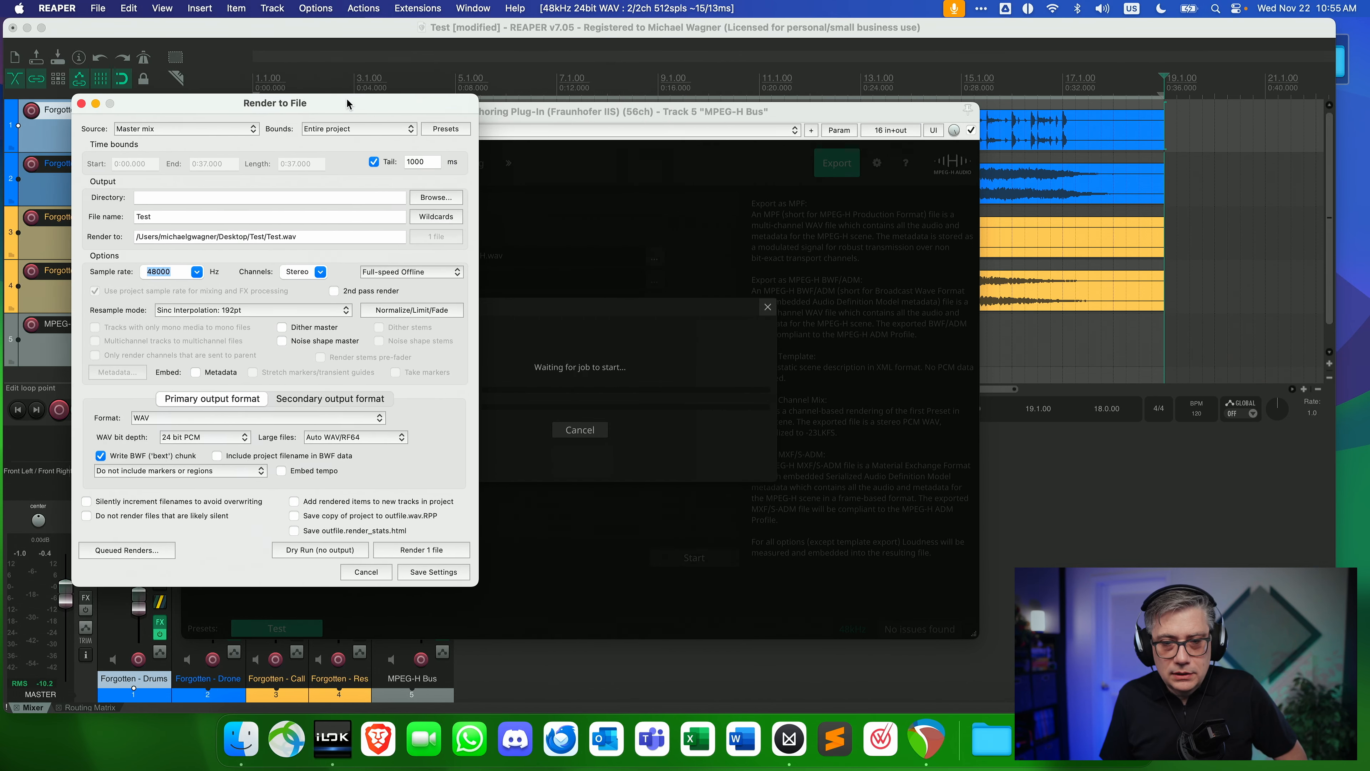
drag(637, 105, 883, 73)
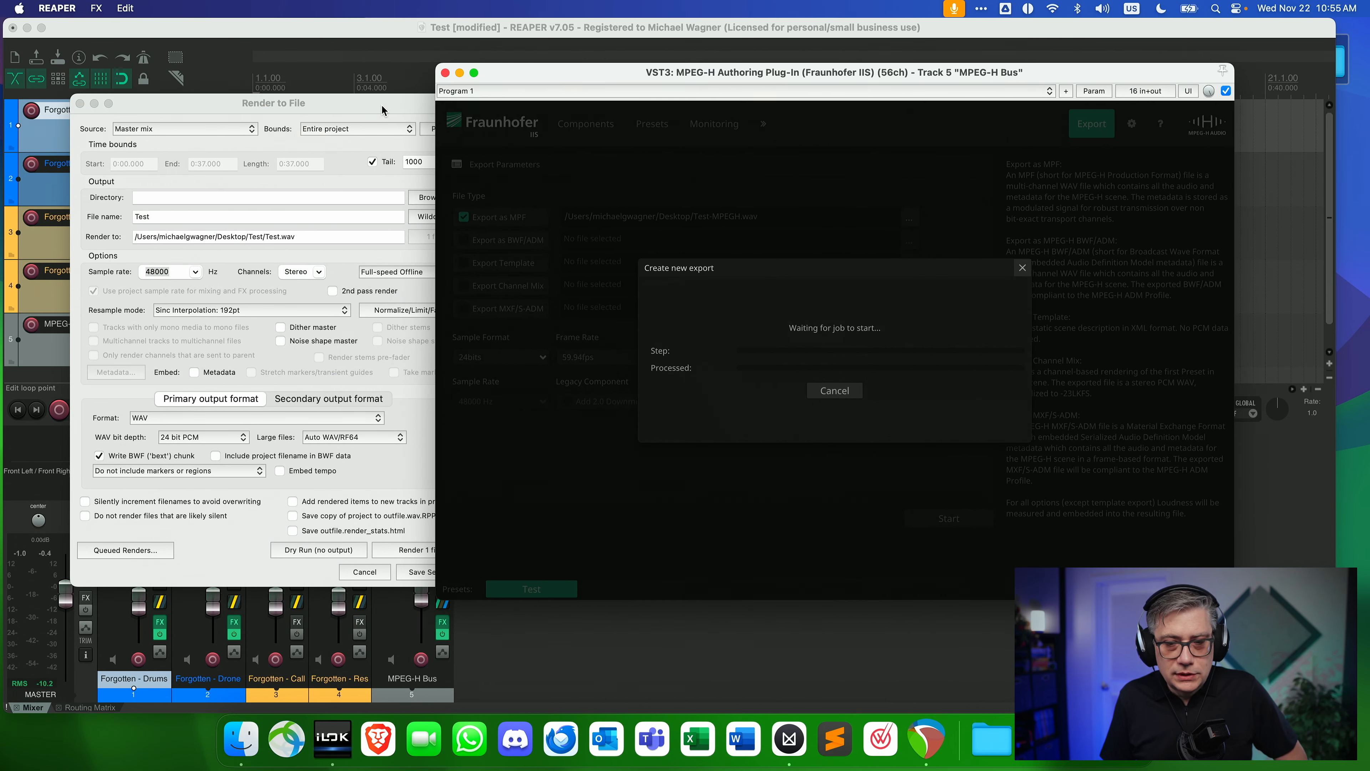
drag(382, 110, 349, 95)
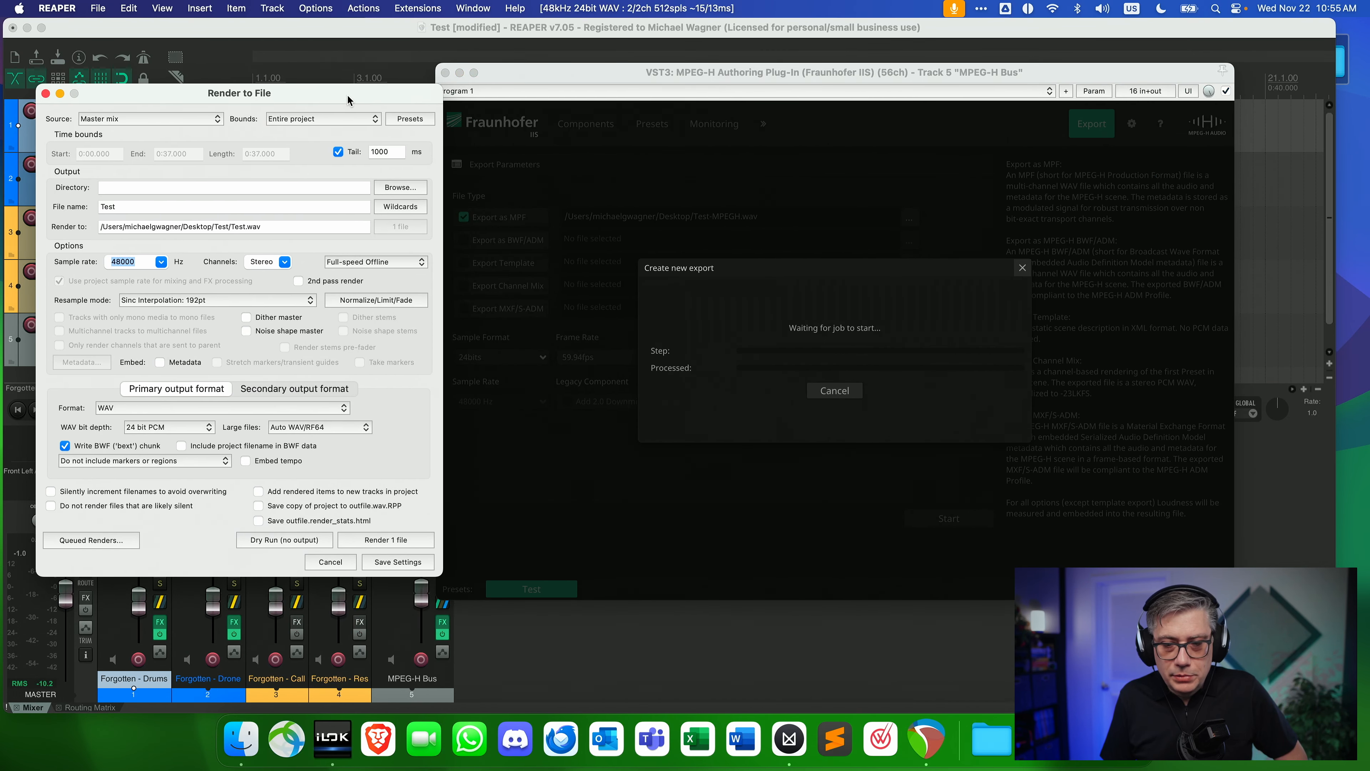
click(386, 535)
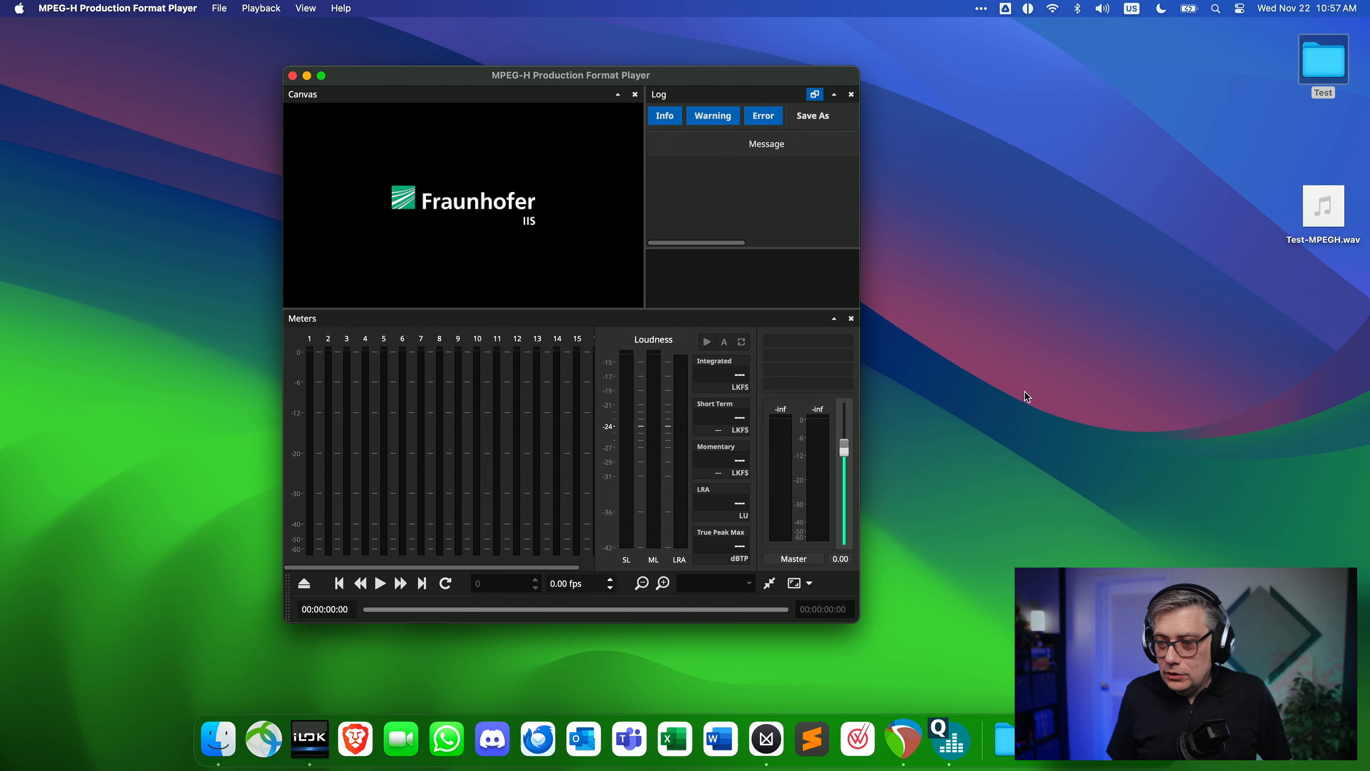
Load Test-MPEGH.wav from the desktop into the MPEG-H Production Format Player, separate the player and plug-in windows, and play the file.
mouse_move(1311, 201)
drag(1315, 198, 392, 171)
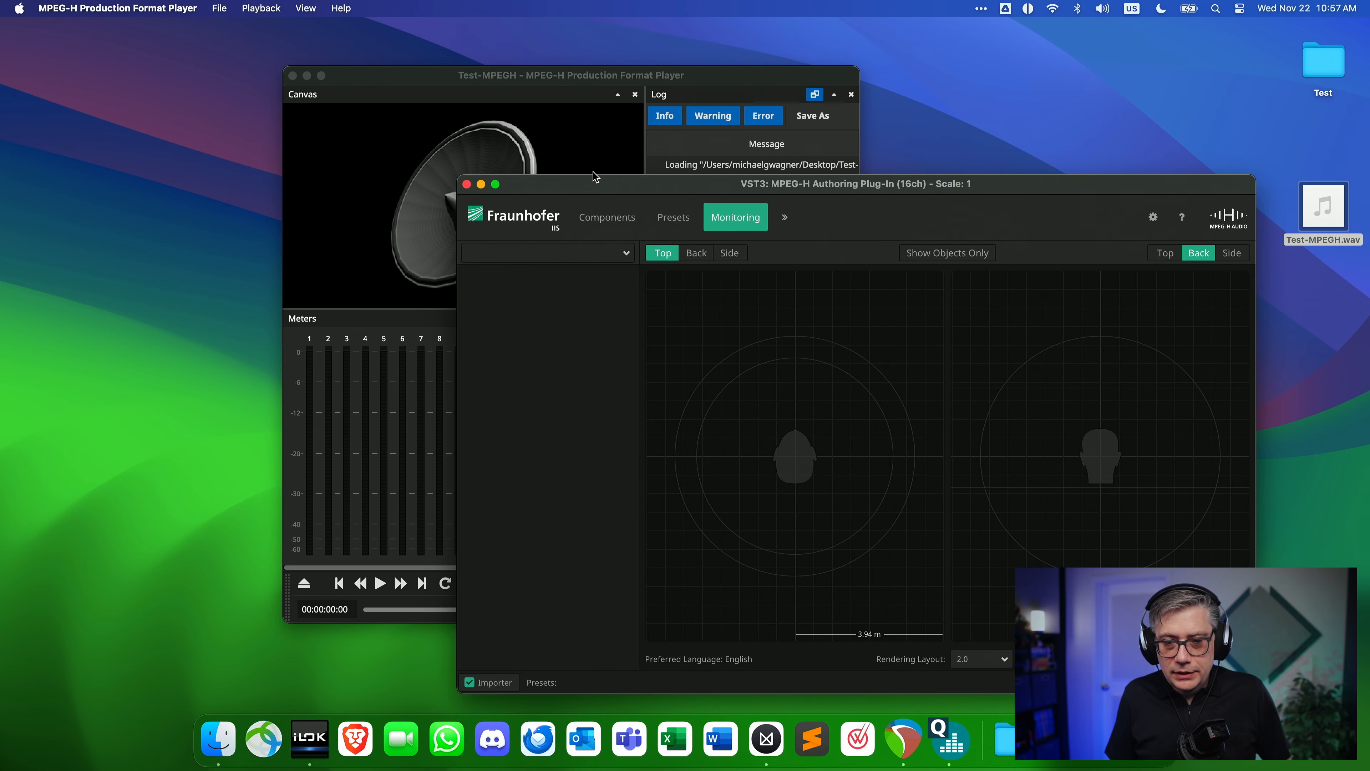
drag(618, 192, 641, 198)
drag(432, 81, 215, 42)
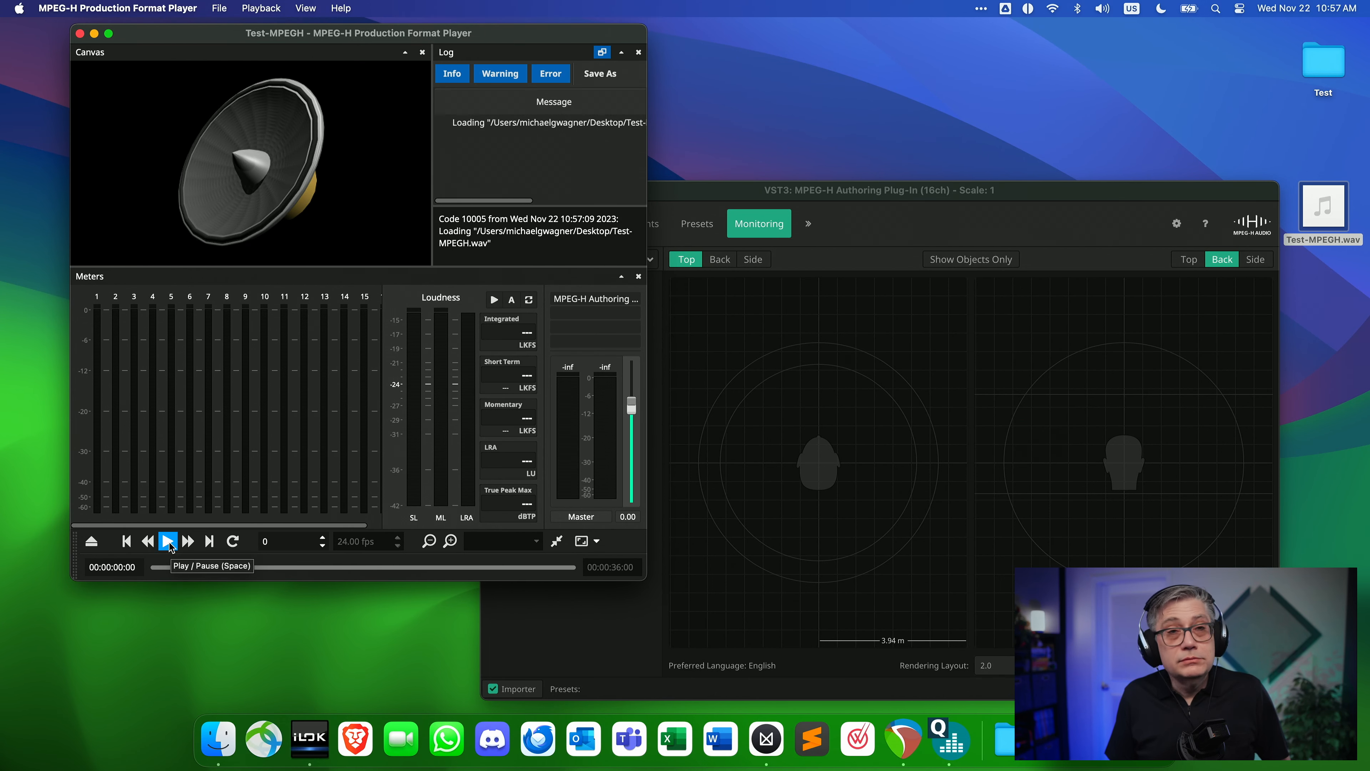
click(168, 541)
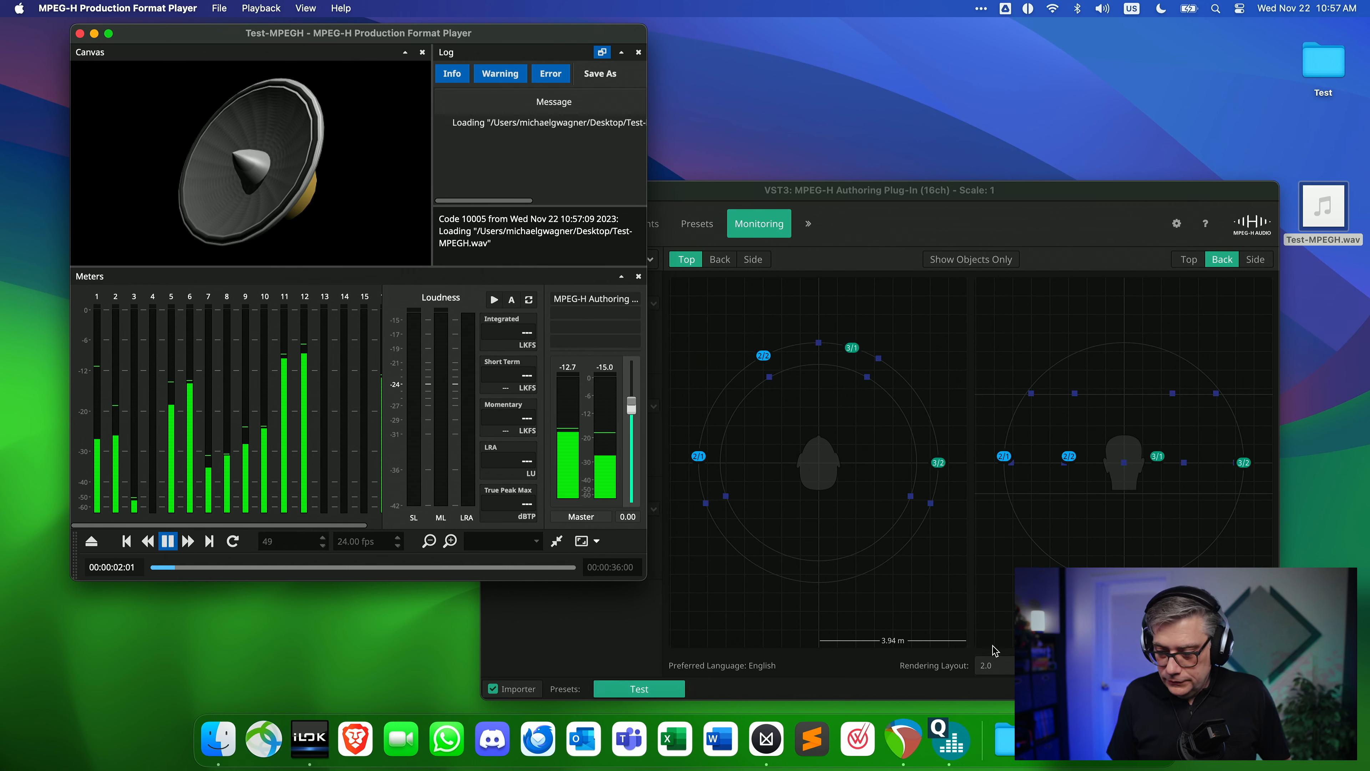
Set the plug-in's monitoring Rendering Layout to Binaural and examine the player's channel meters through channel 16.
click(992, 665)
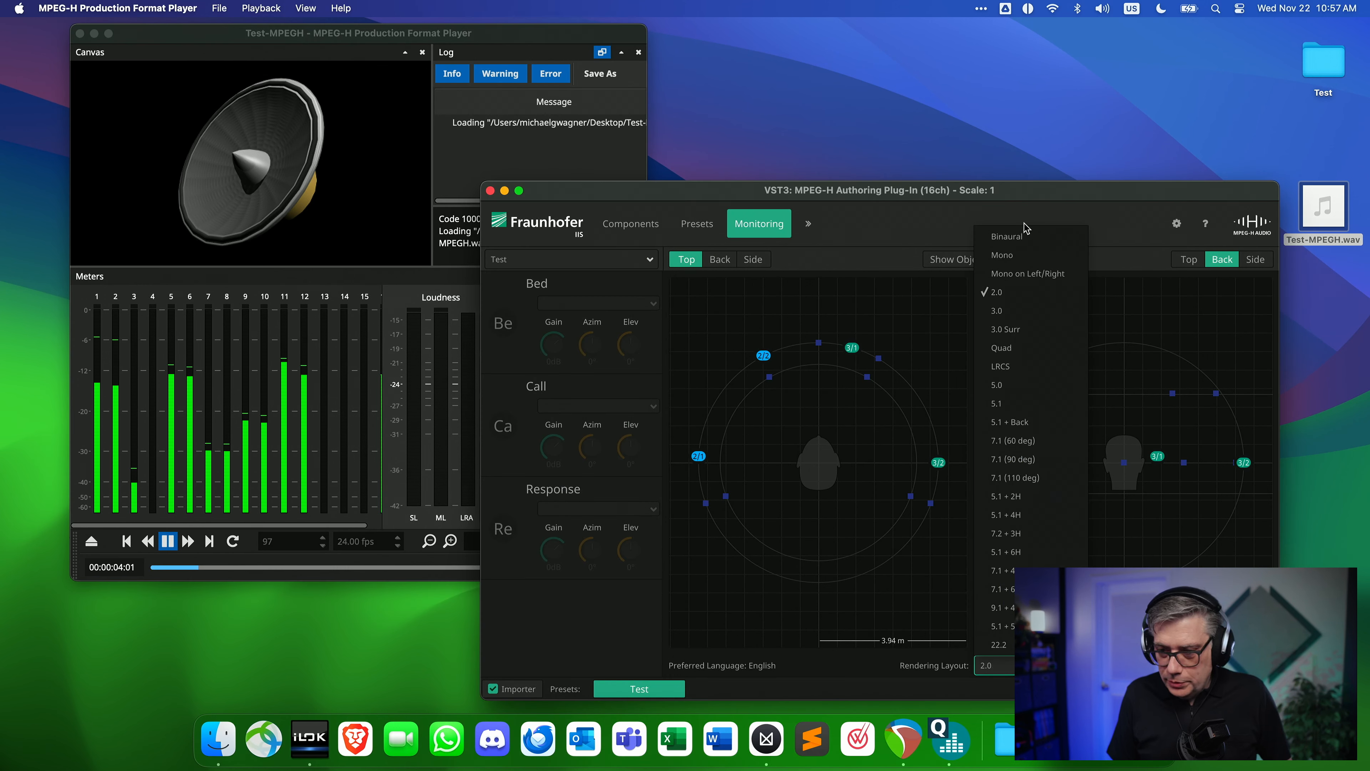
click(1023, 238)
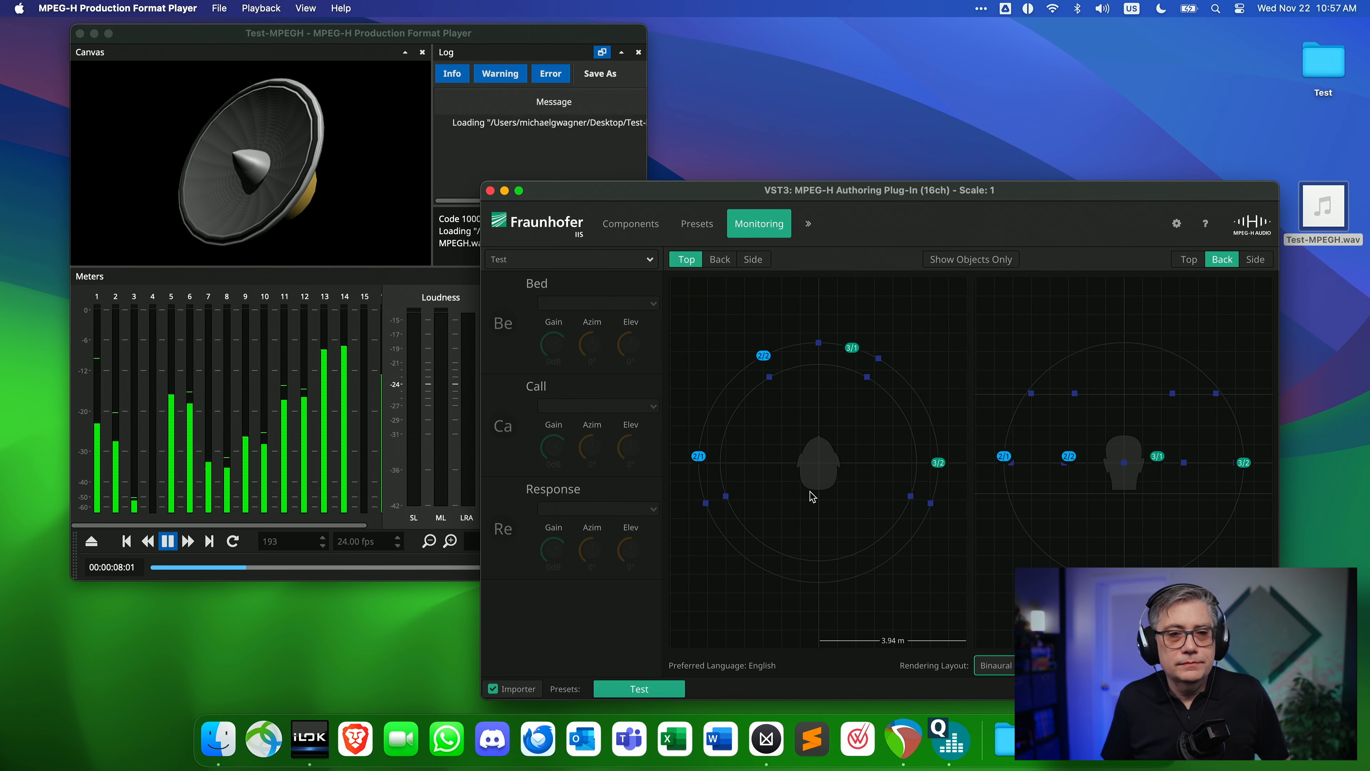
click(476, 36)
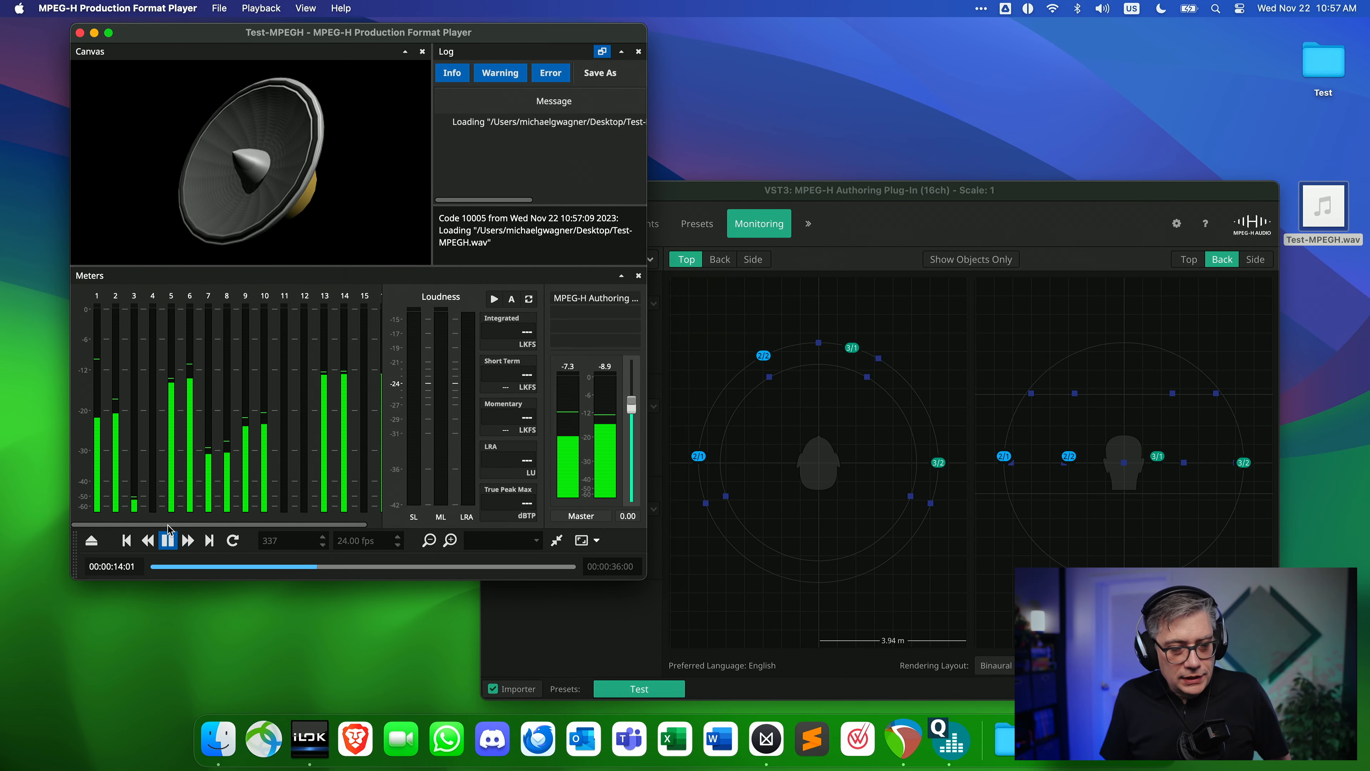
scroll(324, 410, right, 2)
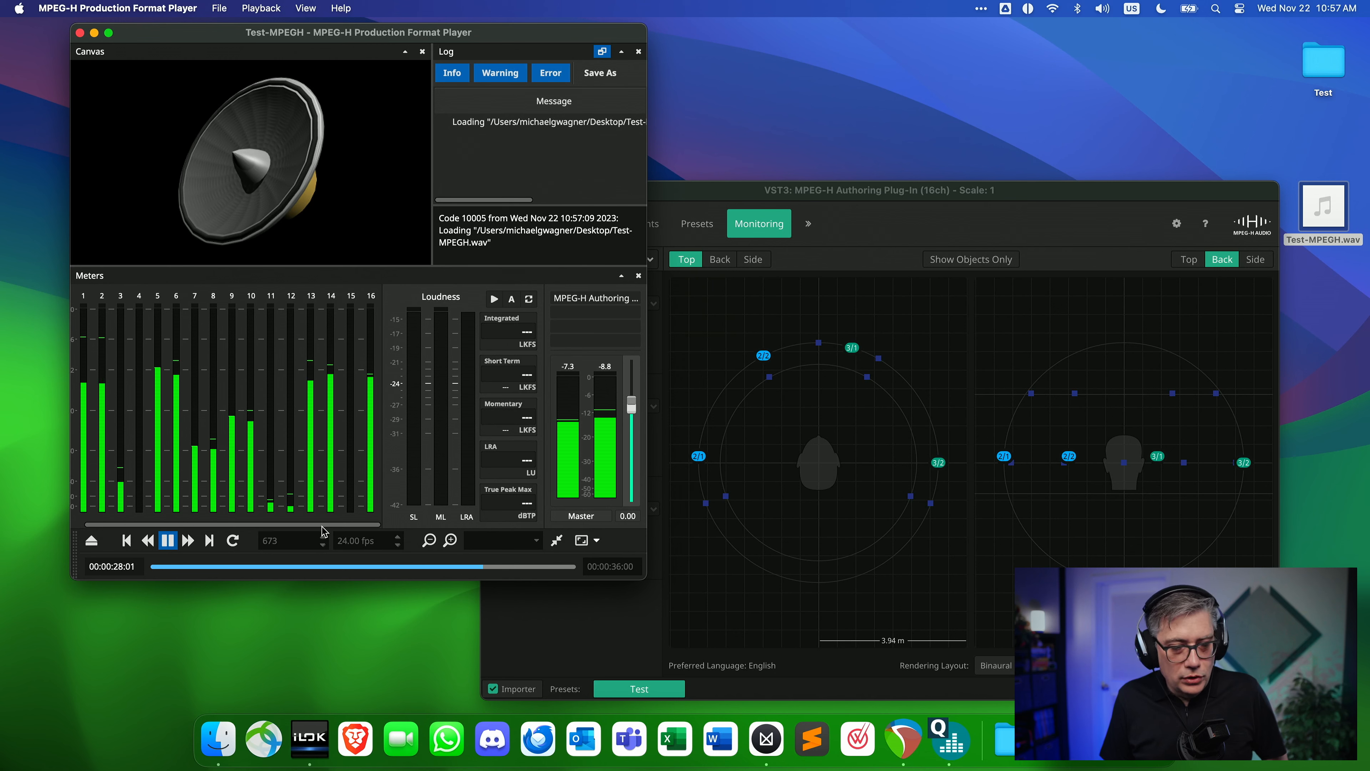
drag(323, 525, 262, 528)
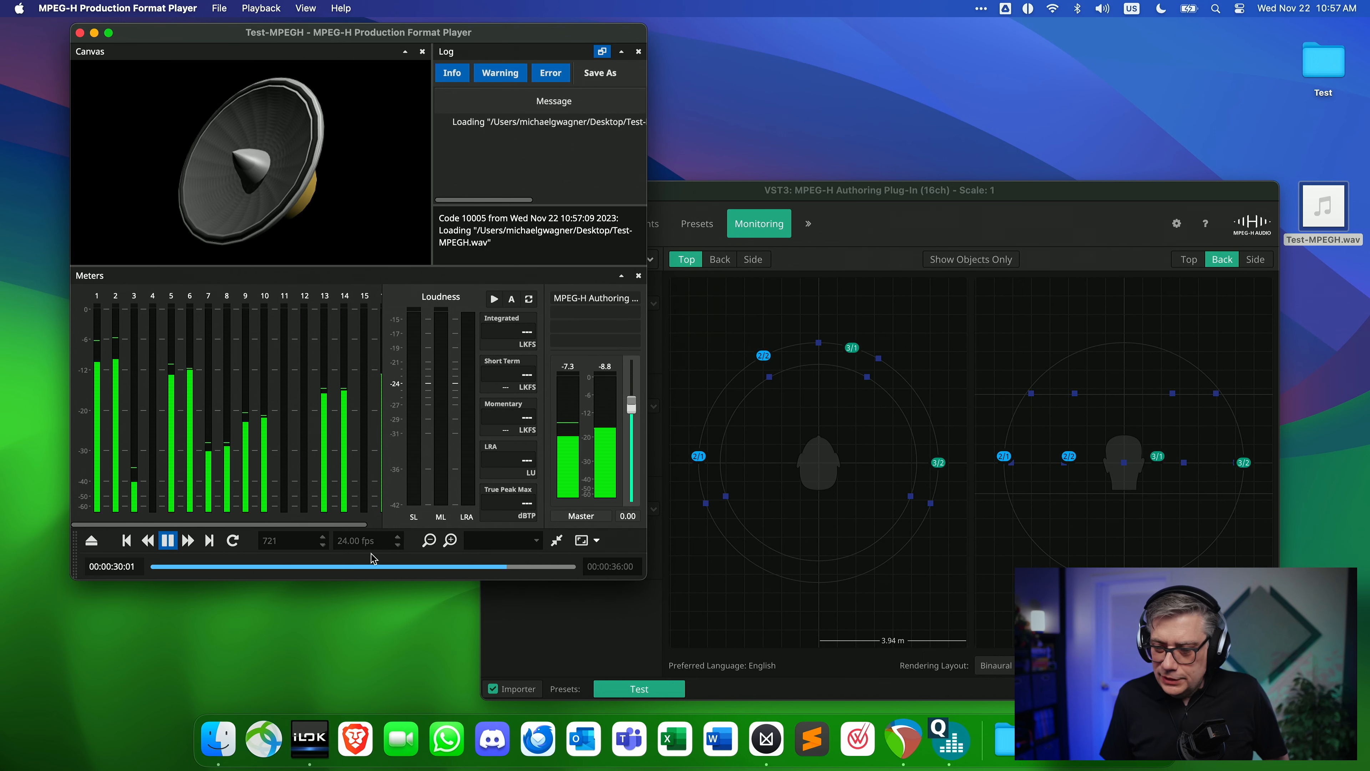